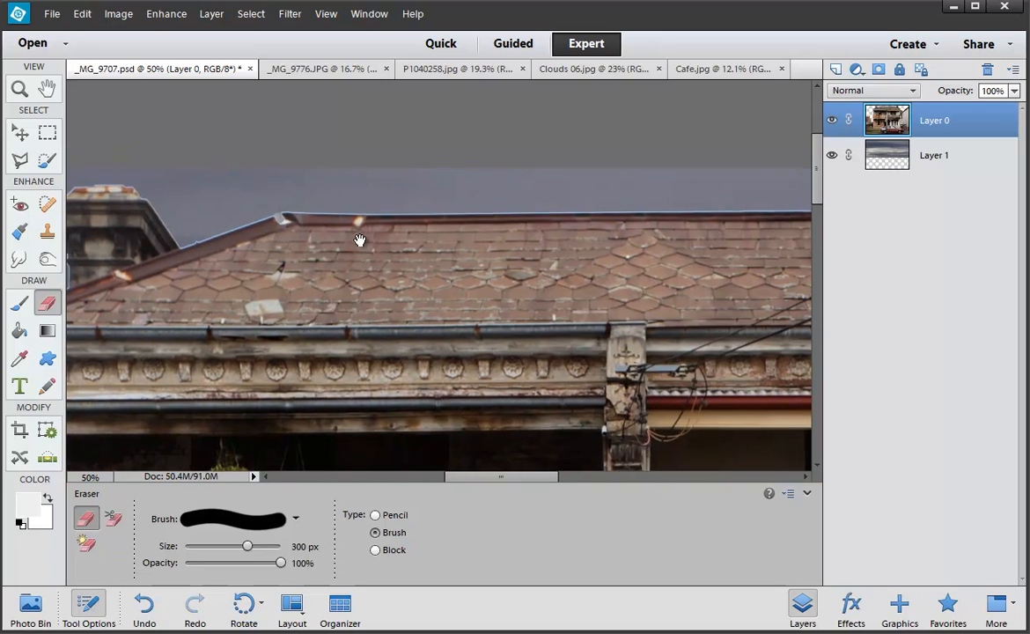
Erase the white remnant along the side of the right chimney with a 10 px eraser
drag(613, 246, 277, 267)
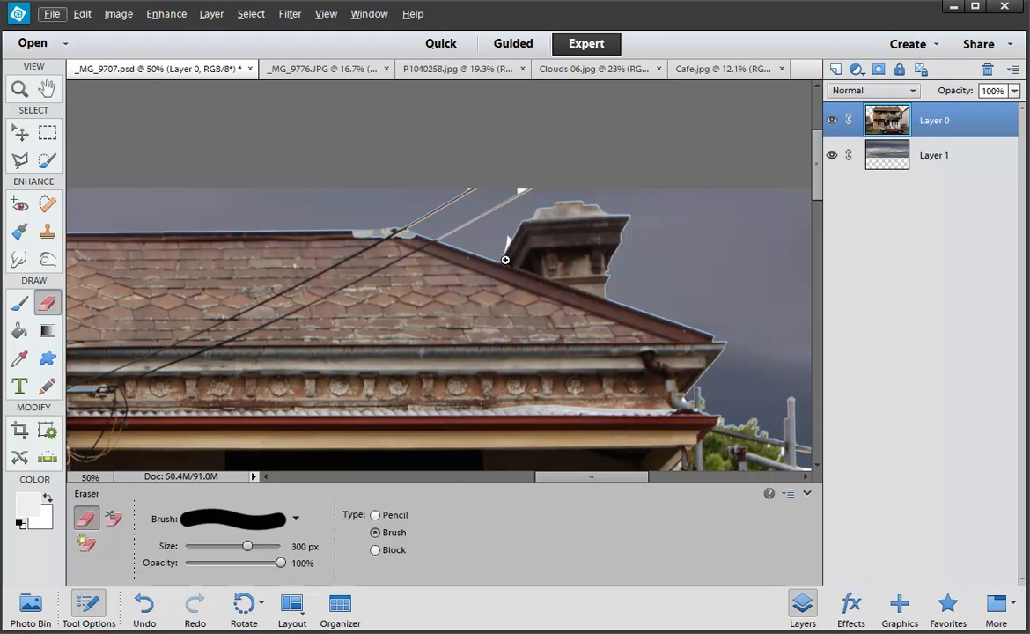
scroll(505, 259, up, 3)
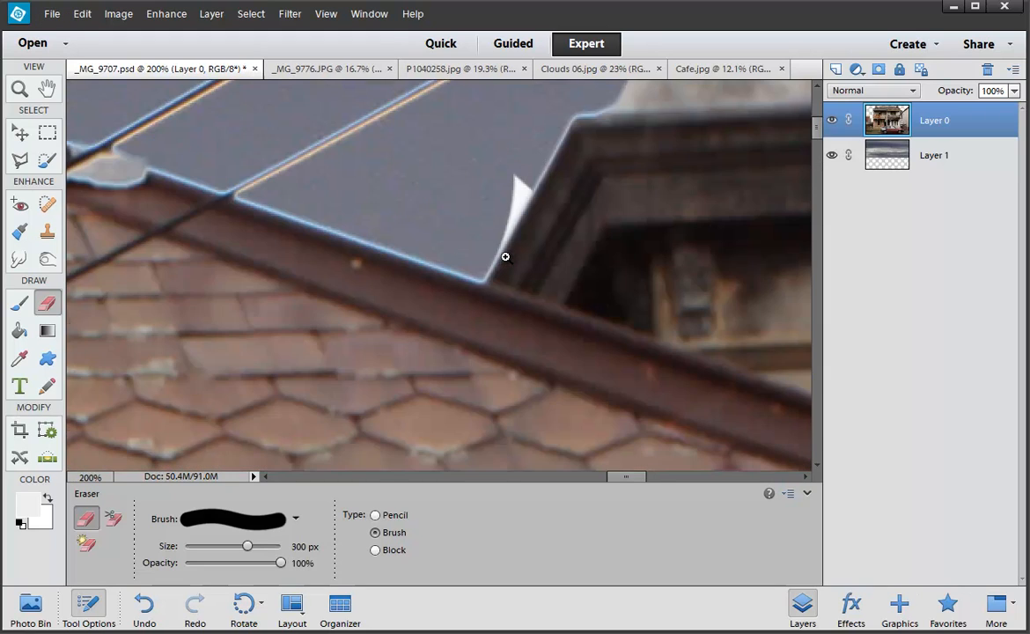
scroll(505, 256, up, 1)
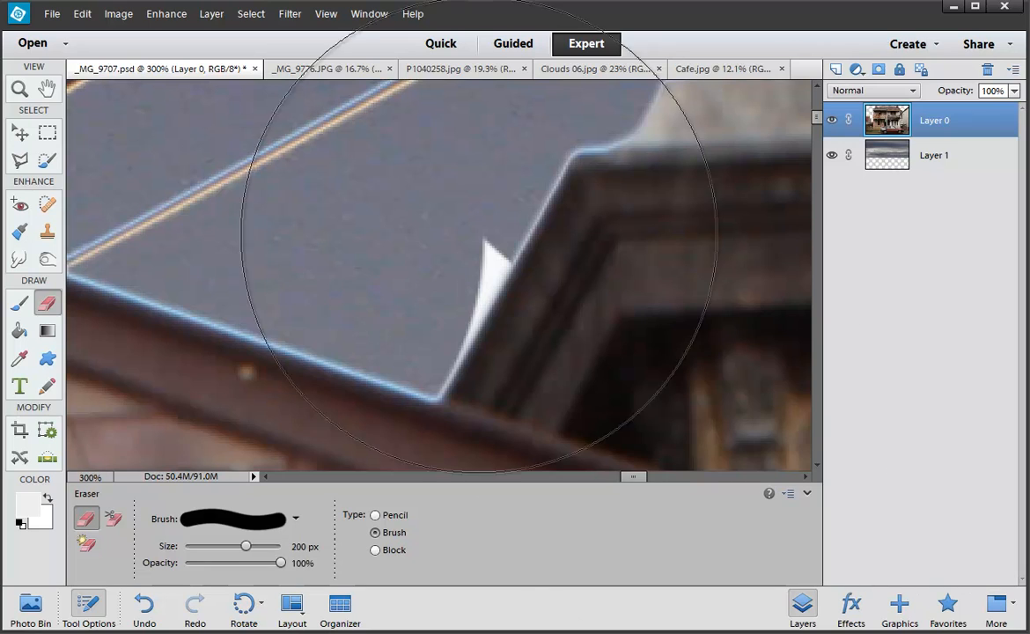
key(bracketleft)
key(bracketleft)
key(bracketleft)
key(bracketleft)
key(bracketleft)
key(bracketleft)
key(bracketleft)
key(bracketleft)
key(bracketleft)
key(bracketleft)
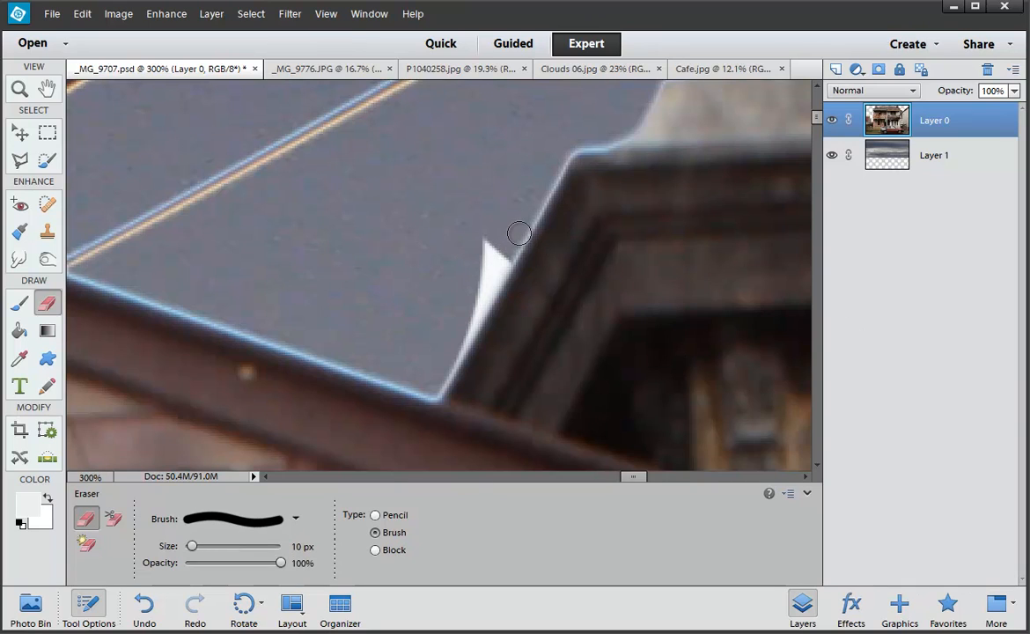
scroll(449, 373, up, 1)
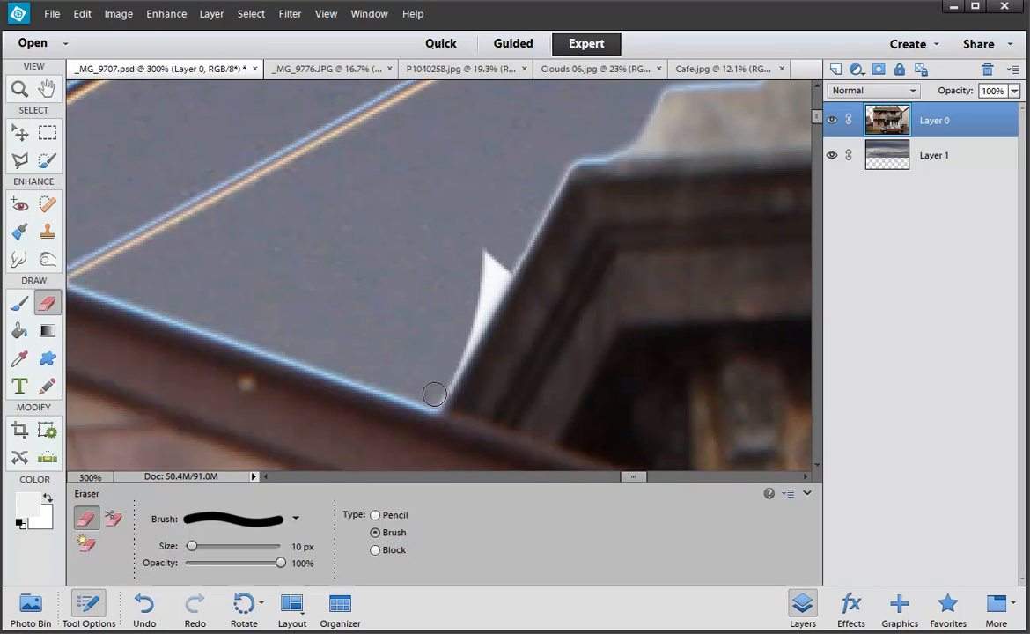
shift+click(434, 395)
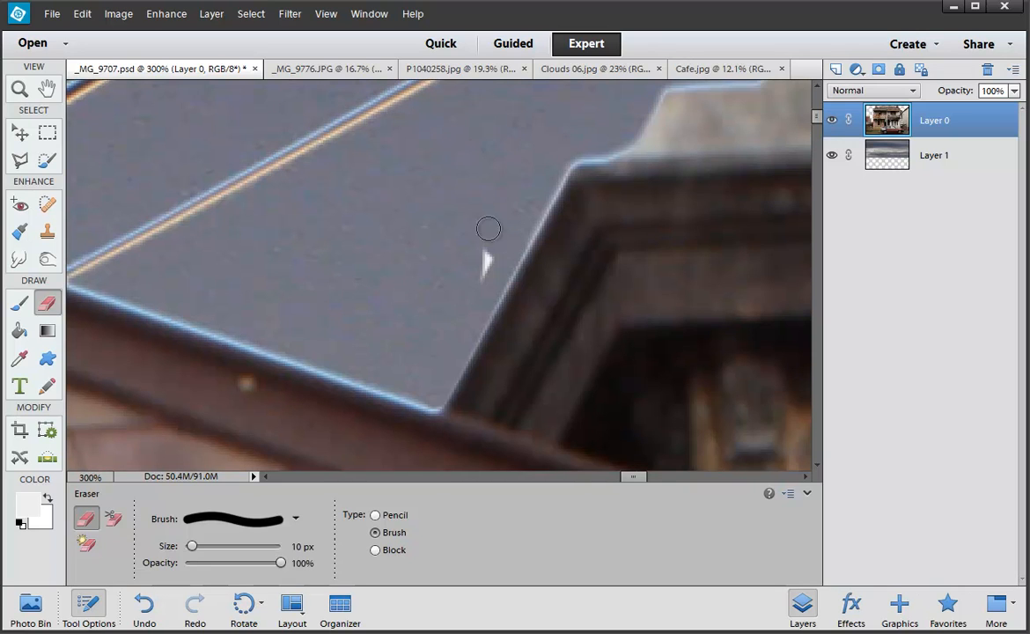
Erase the white patches beside the two overhead wires at the photo's upper edge, undoing one stray eraser stroke
scroll(436, 193, up, 5)
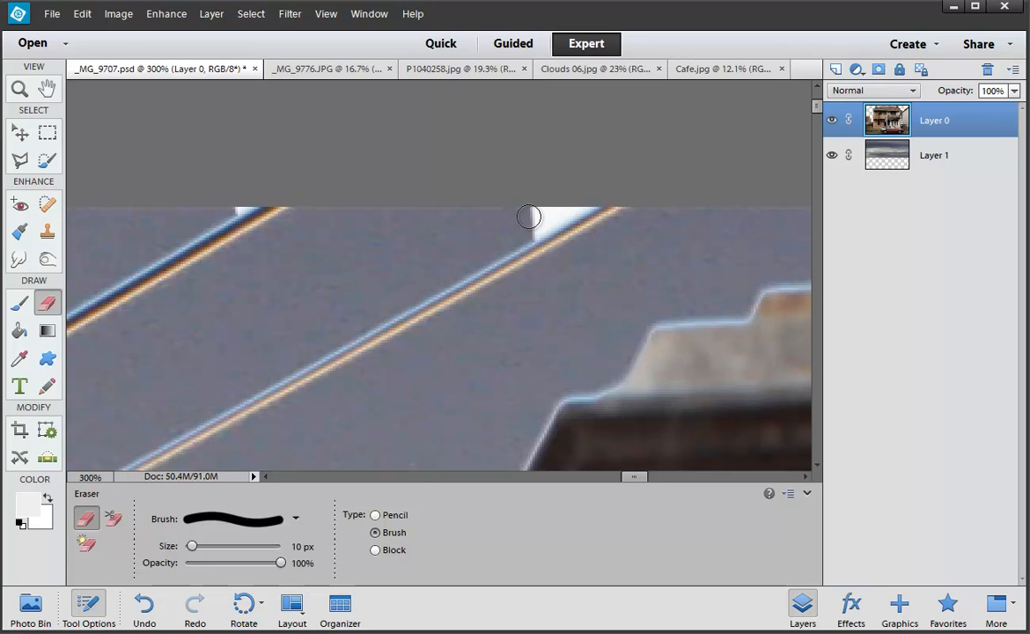
shift+click(584, 197)
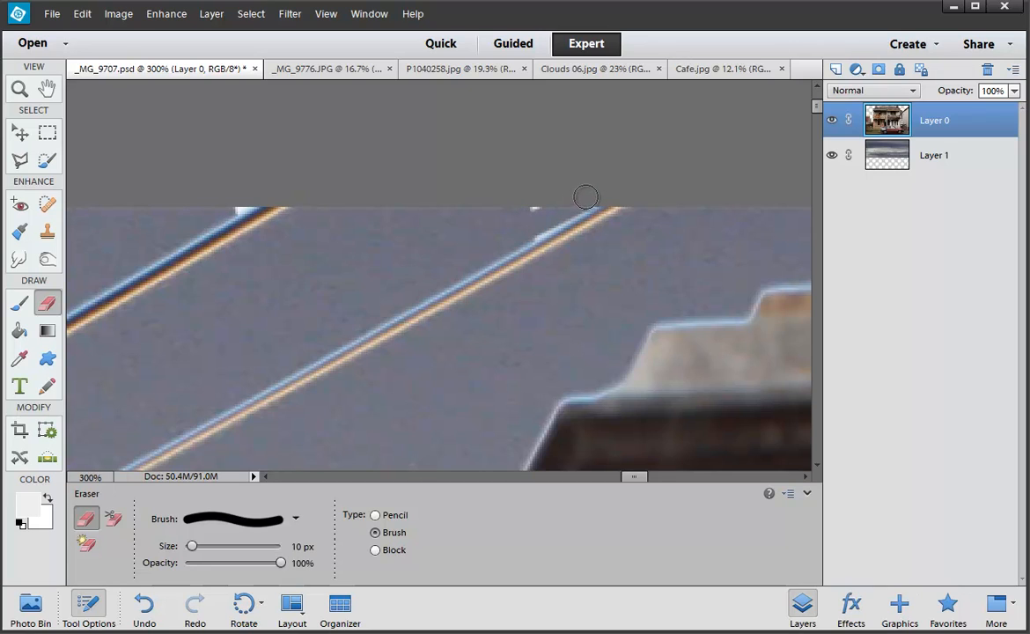
shift+click(516, 236)
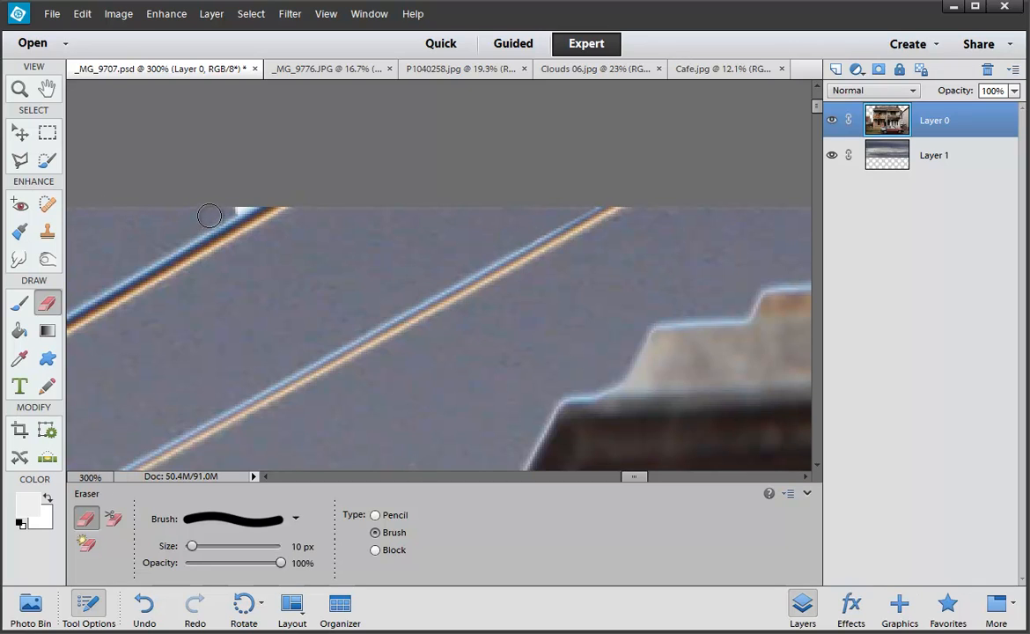
key(ctrl+z)
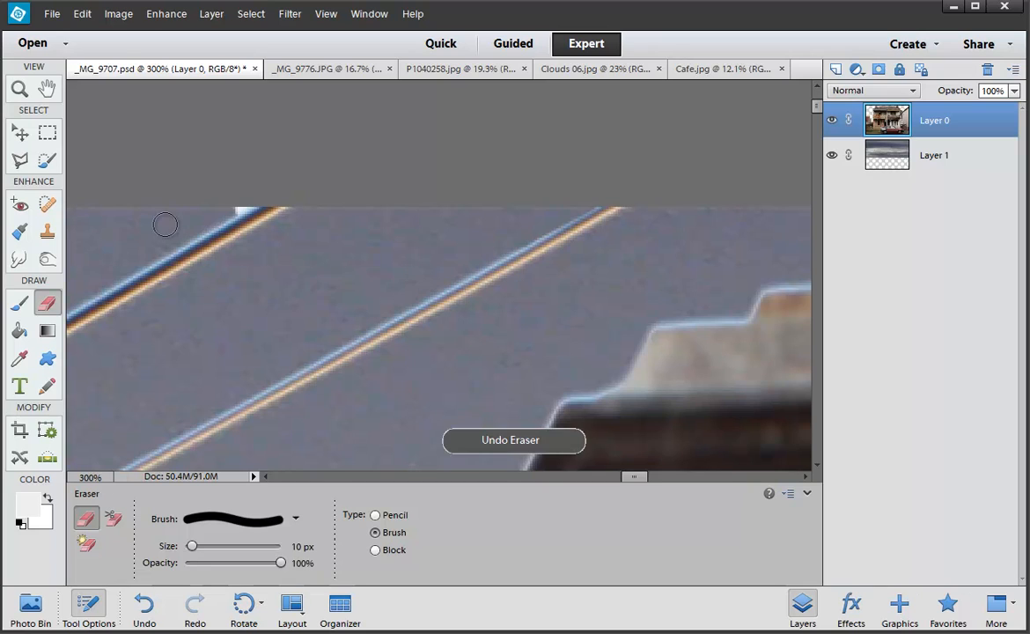
click(247, 194)
Erase the white patch between the scaffold poles and the roofline of the neighbouring building on the right
drag(606, 230, 161, 228)
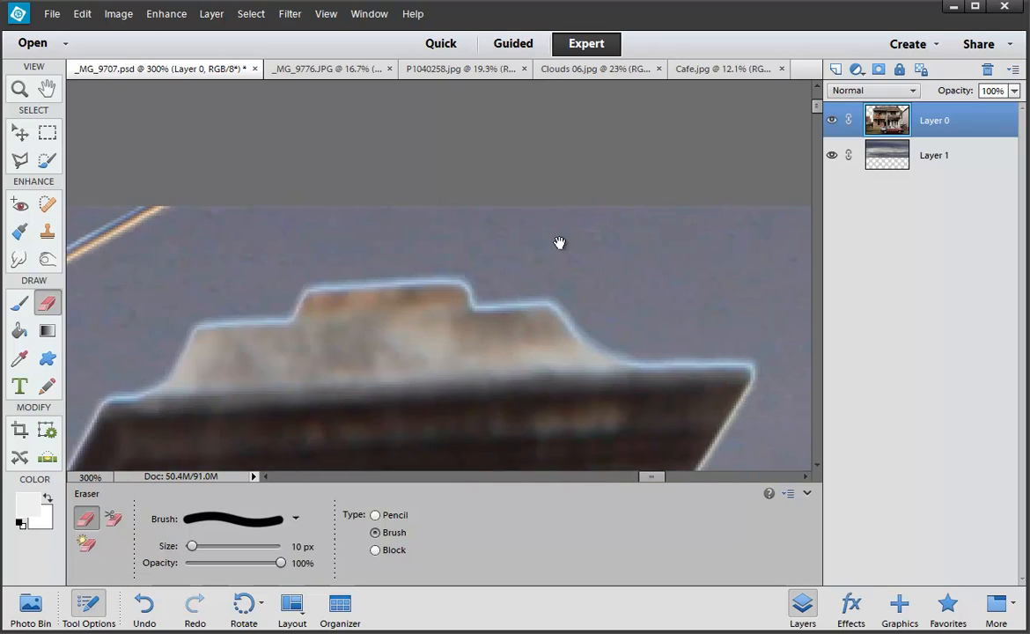
drag(617, 264, 212, 194)
drag(750, 297, 212, 236)
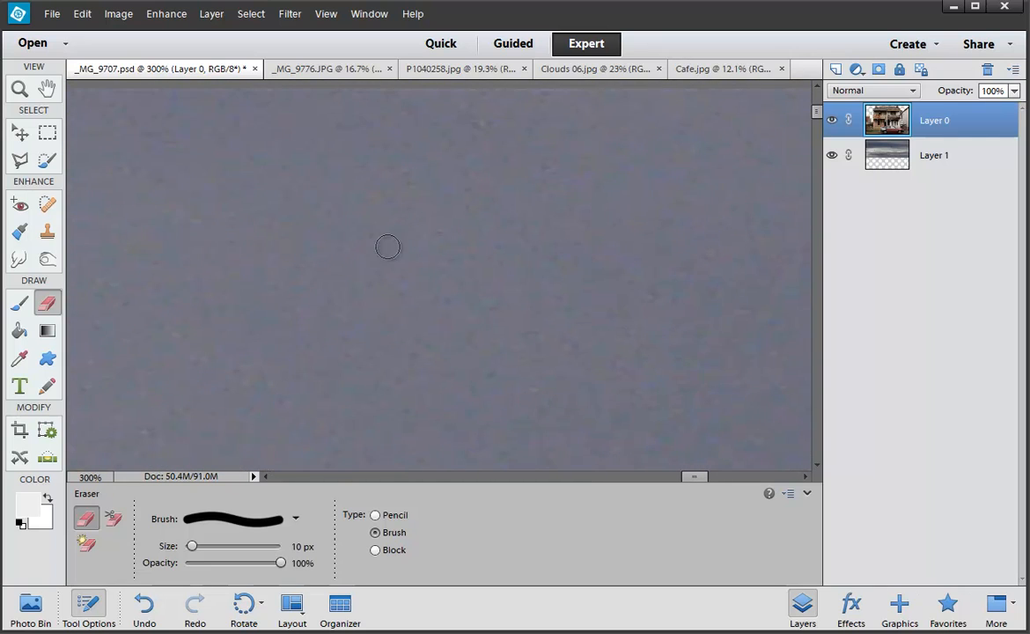
key(ctrl+0)
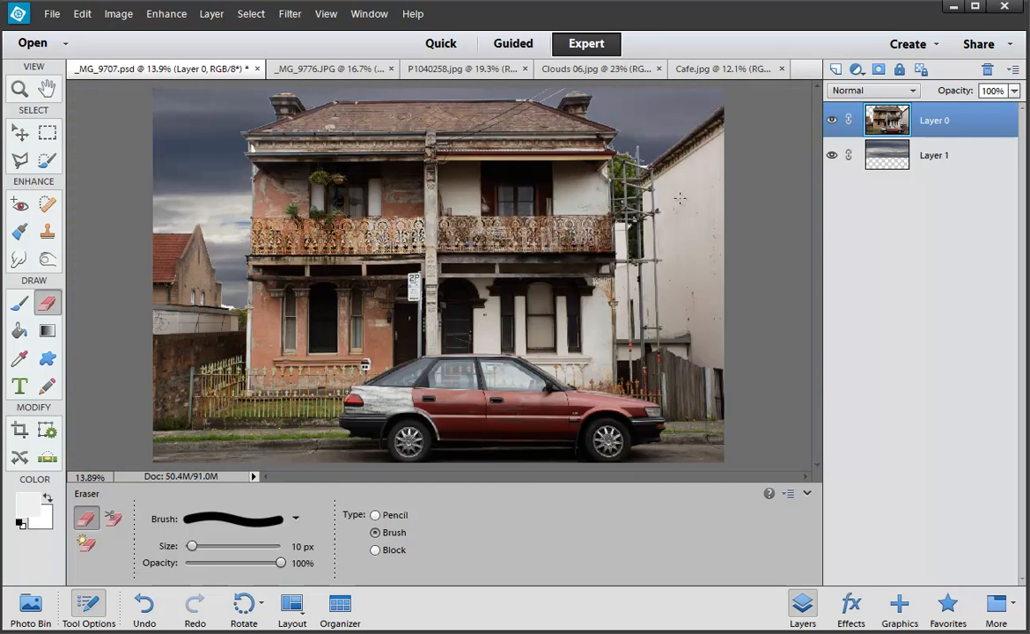
drag(611, 126, 611, 125)
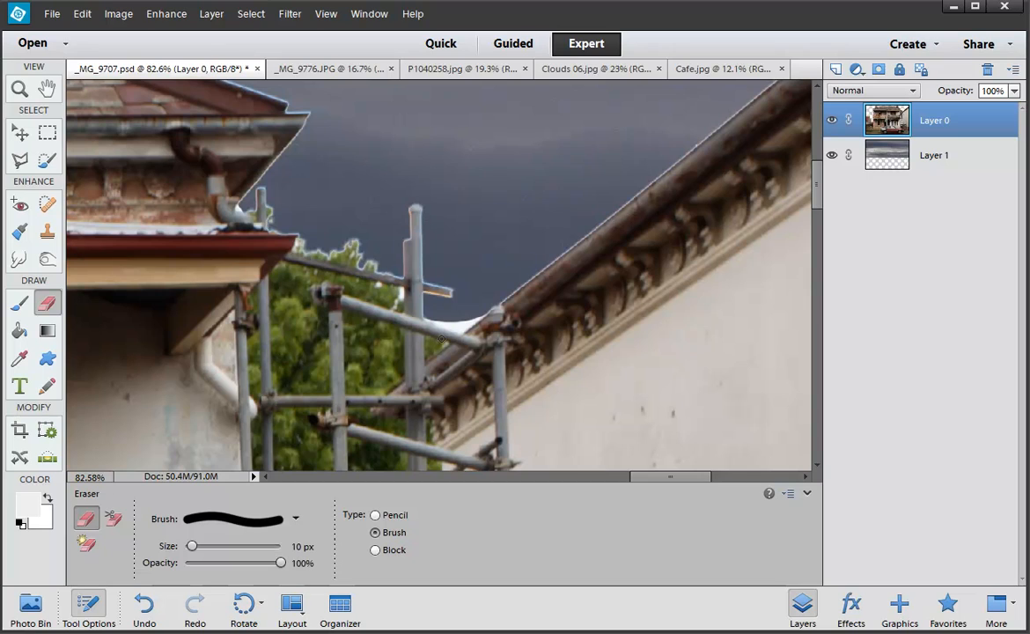
drag(484, 311, 459, 327)
shift+click(426, 315)
drag(466, 323, 454, 324)
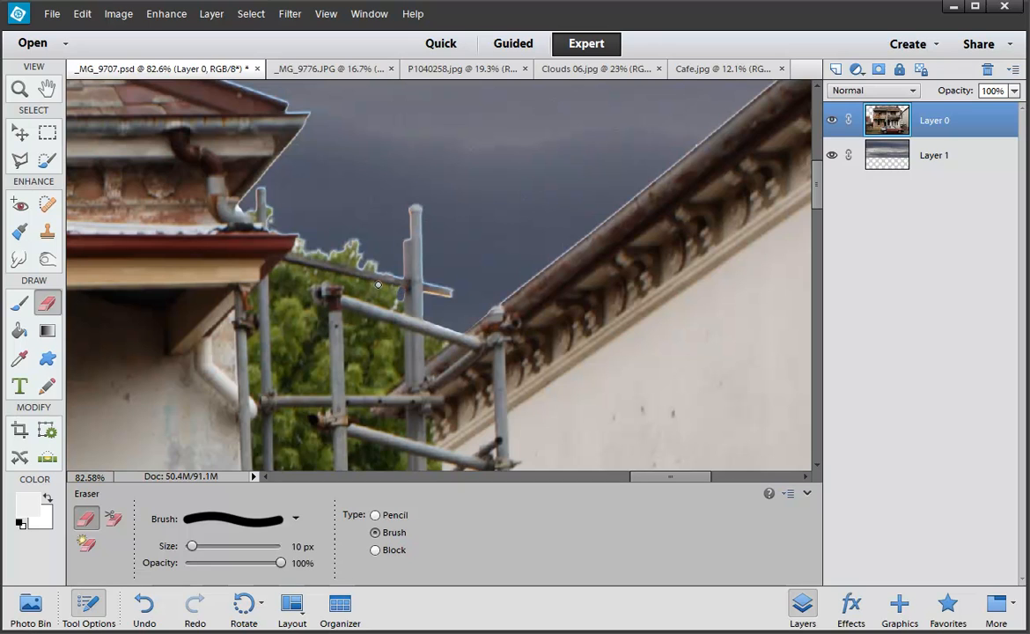
drag(229, 221, 362, 291)
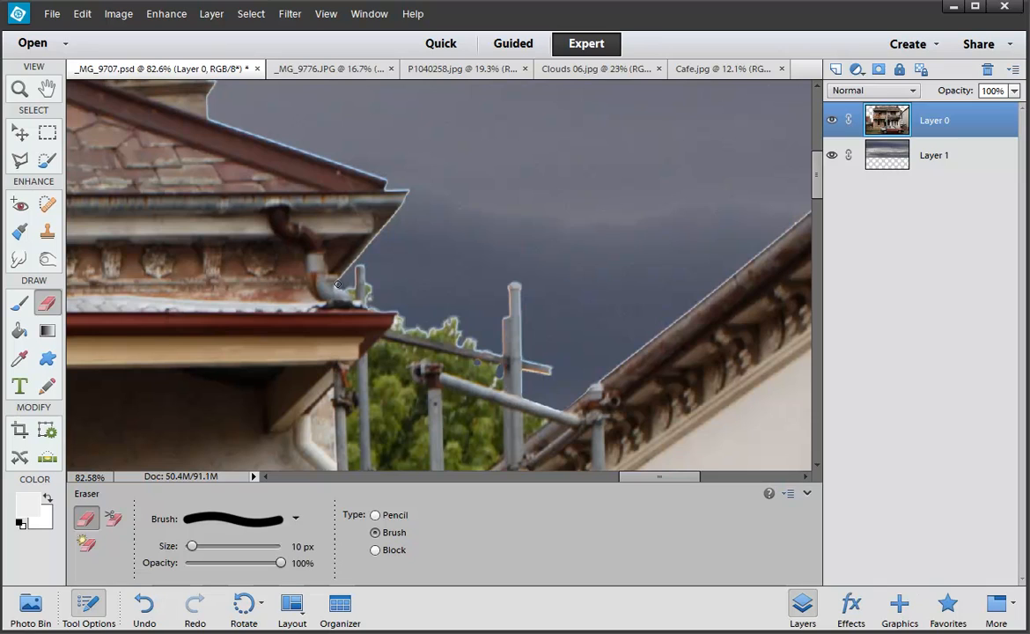
click(338, 281)
key(ctrl+z)
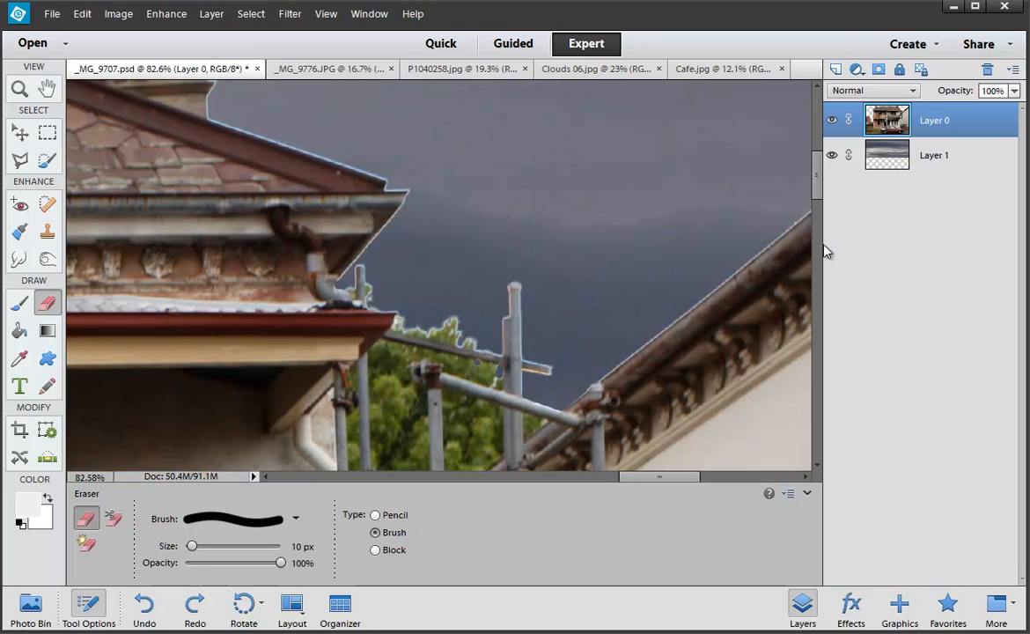
Hide Layer 1 so the house cut-out shows against transparency around the pink house's sky area
click(832, 156)
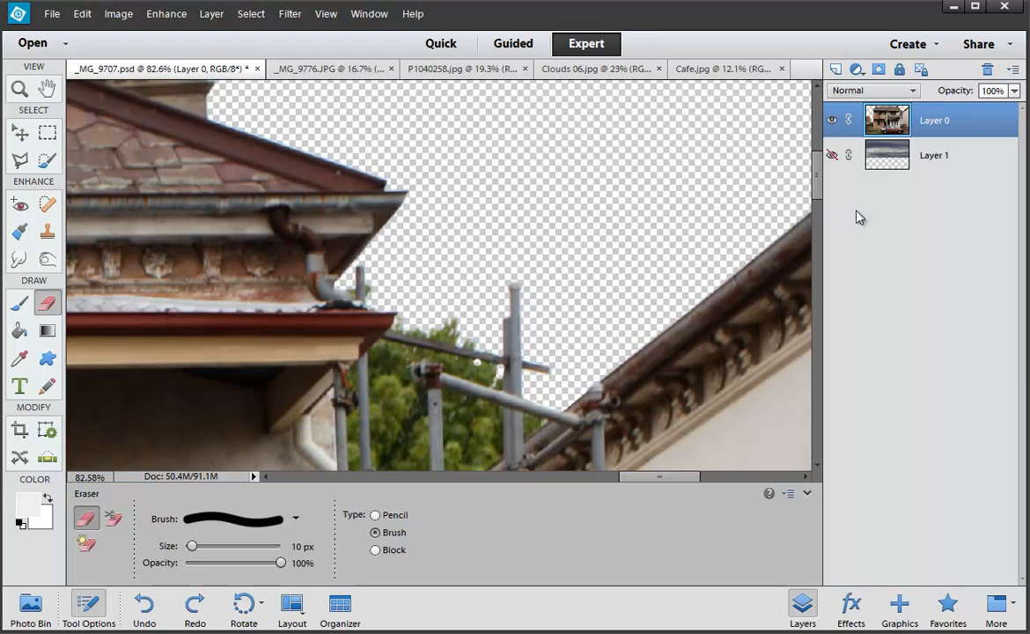
key(ctrl+minus)
key(ctrl+minus)
key(ctrl+minus)
key(ctrl+minus)
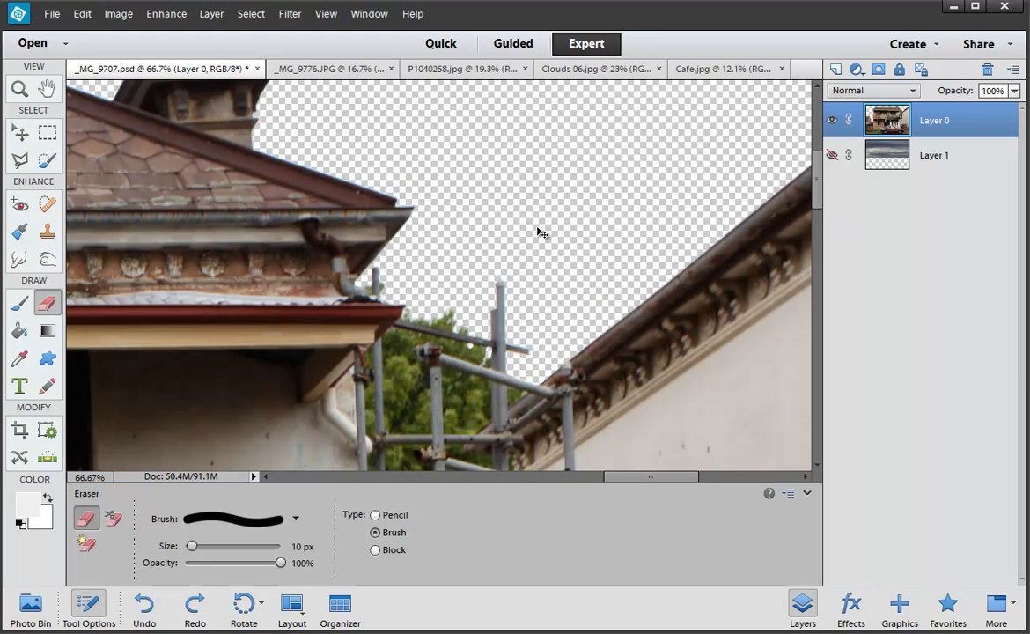
drag(235, 296, 696, 174)
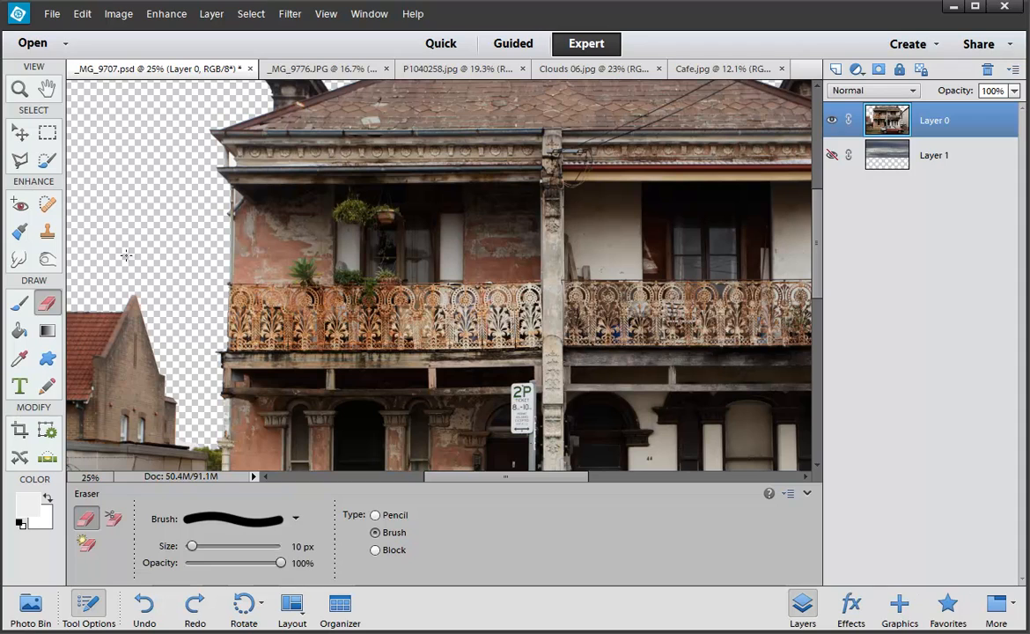
Switch to the Magic Wand selection tool
key(a)
scroll(114, 247, up, 1)
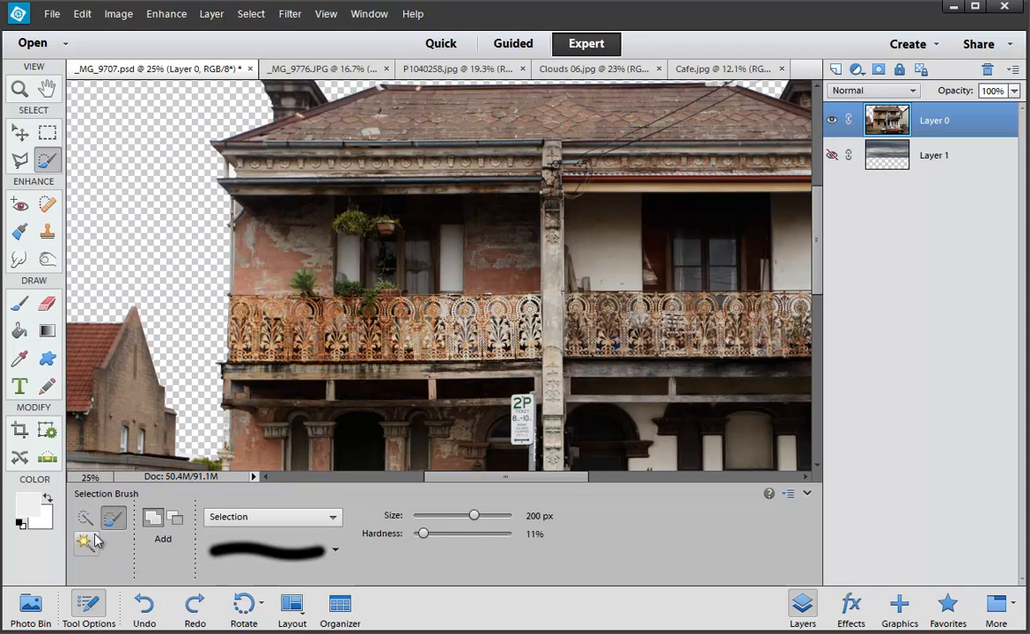
click(86, 542)
click(138, 259)
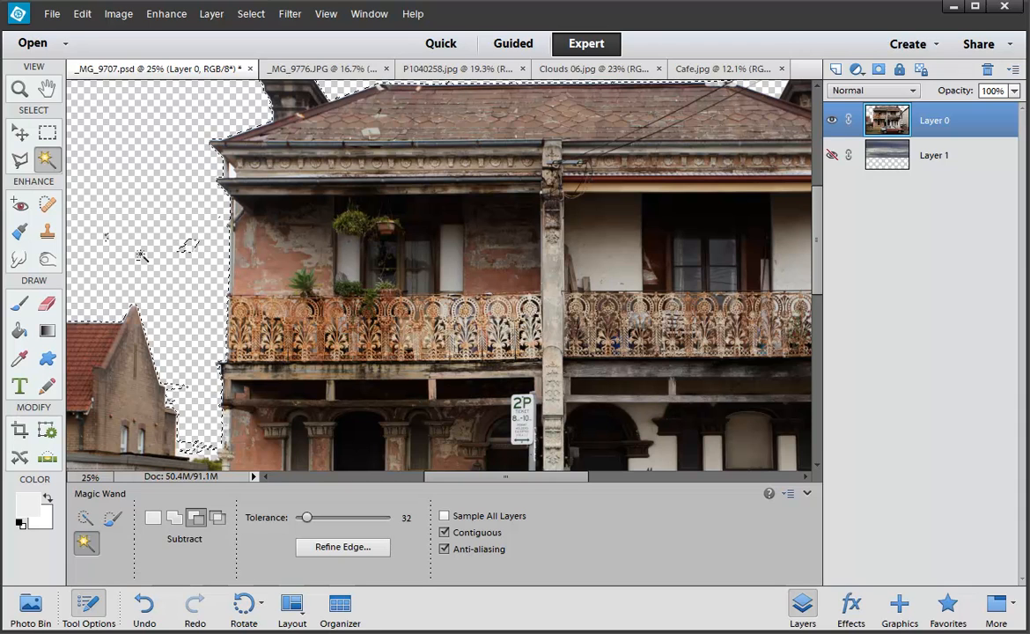
scroll(176, 307, up, 1)
key(shift)
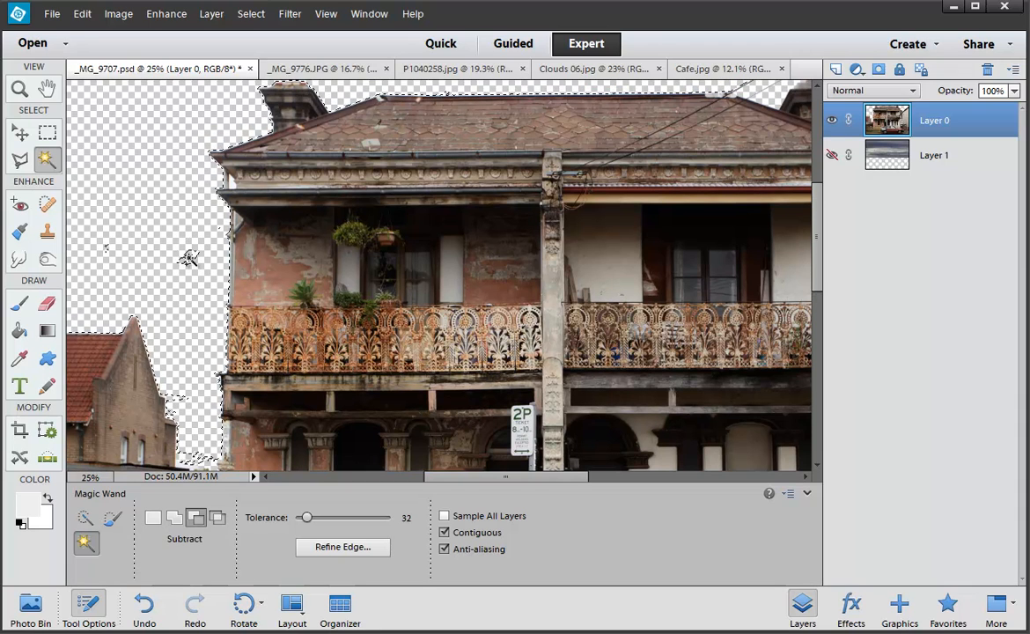
key(shift)
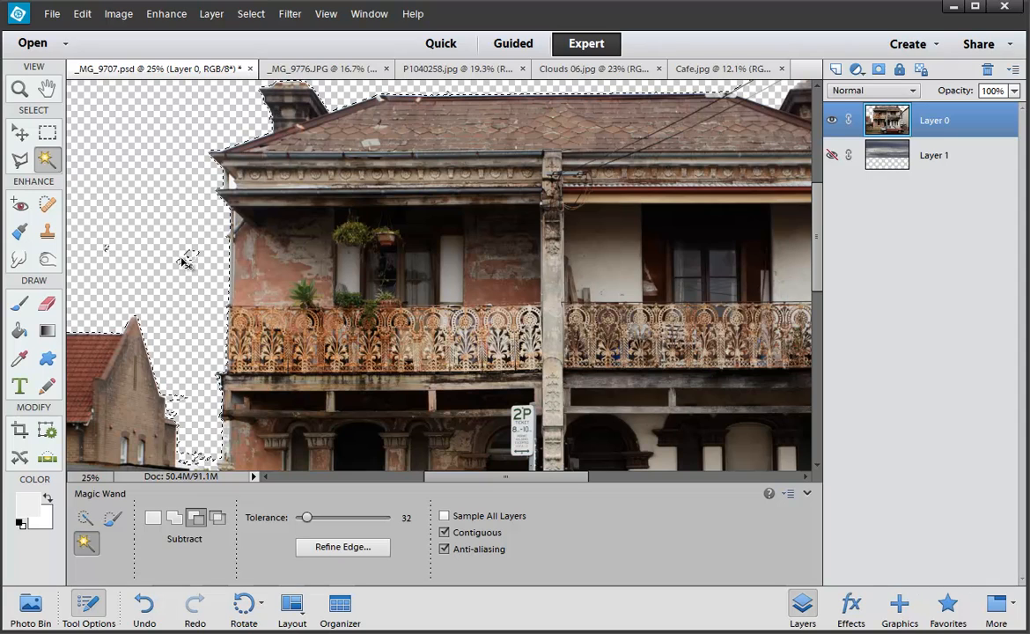
alt+click(185, 266)
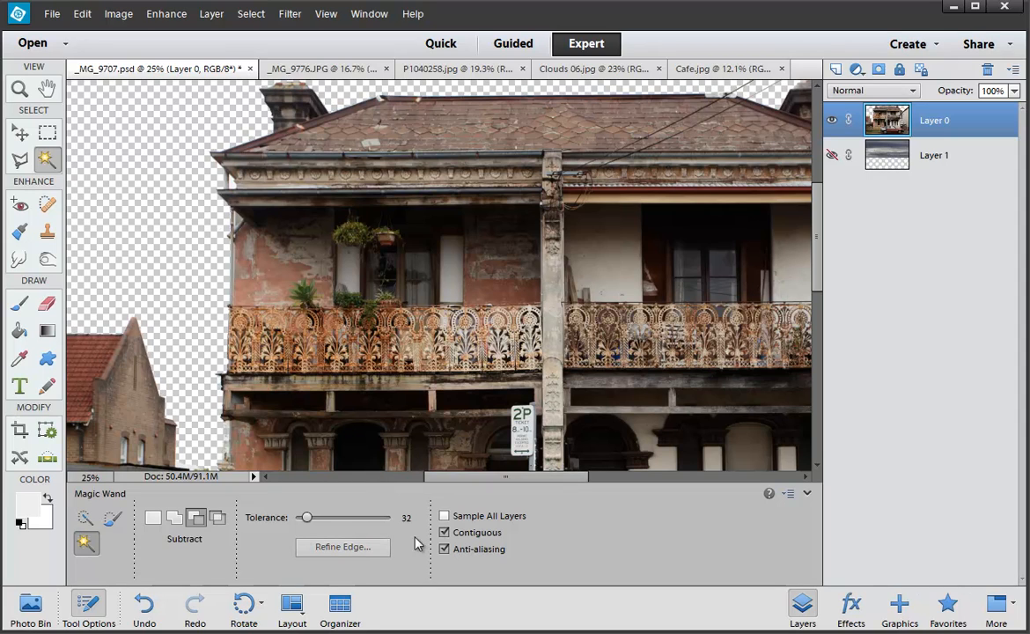
Select the transparent sky beside the pink house with Magic Wand tolerance 93, and set the selection mode to Add
drag(307, 518, 326, 520)
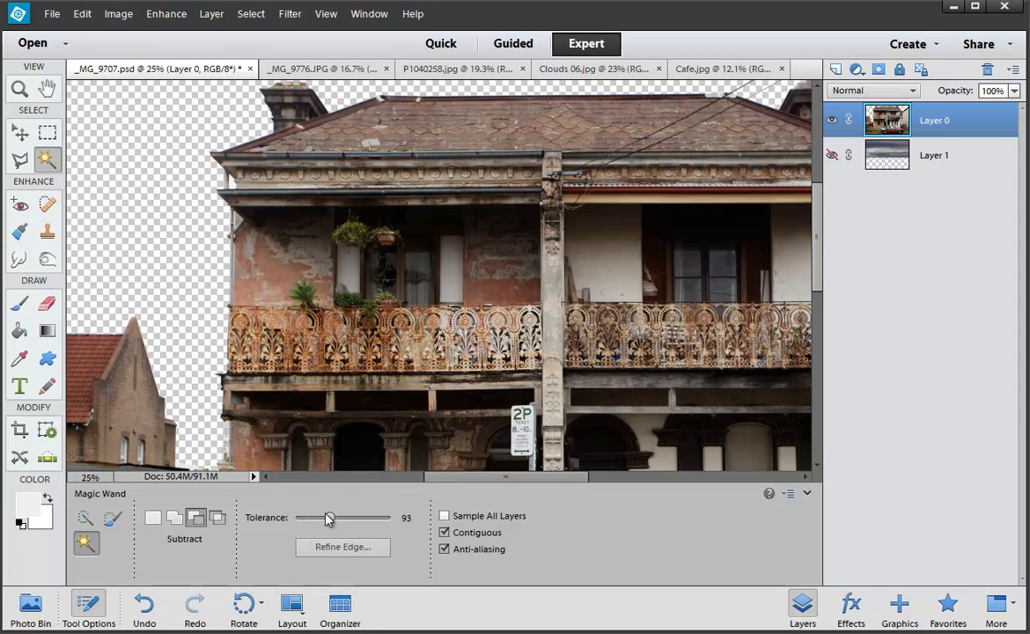
click(183, 276)
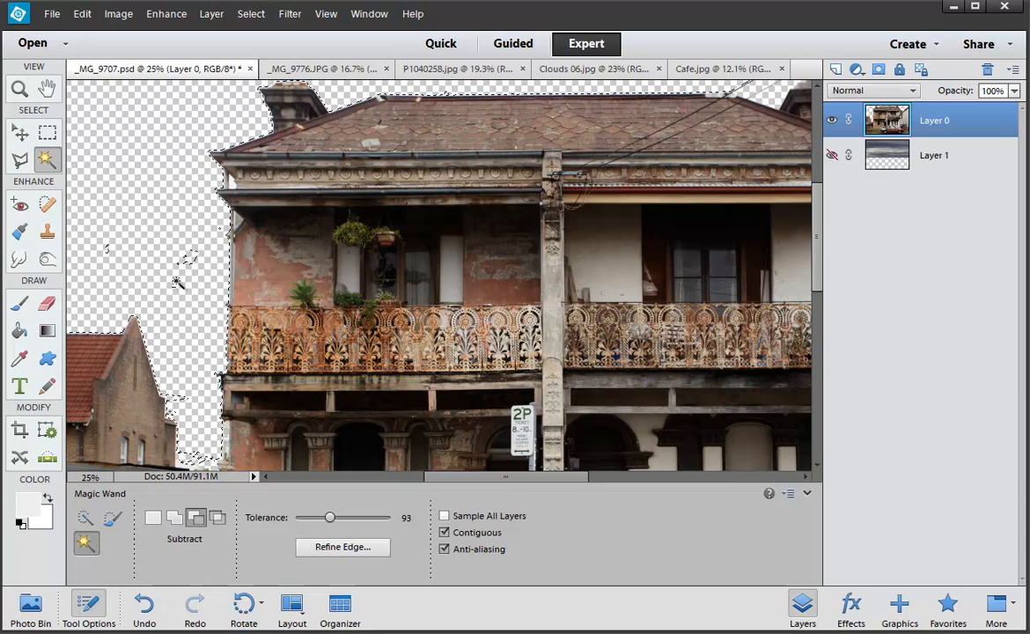
click(174, 519)
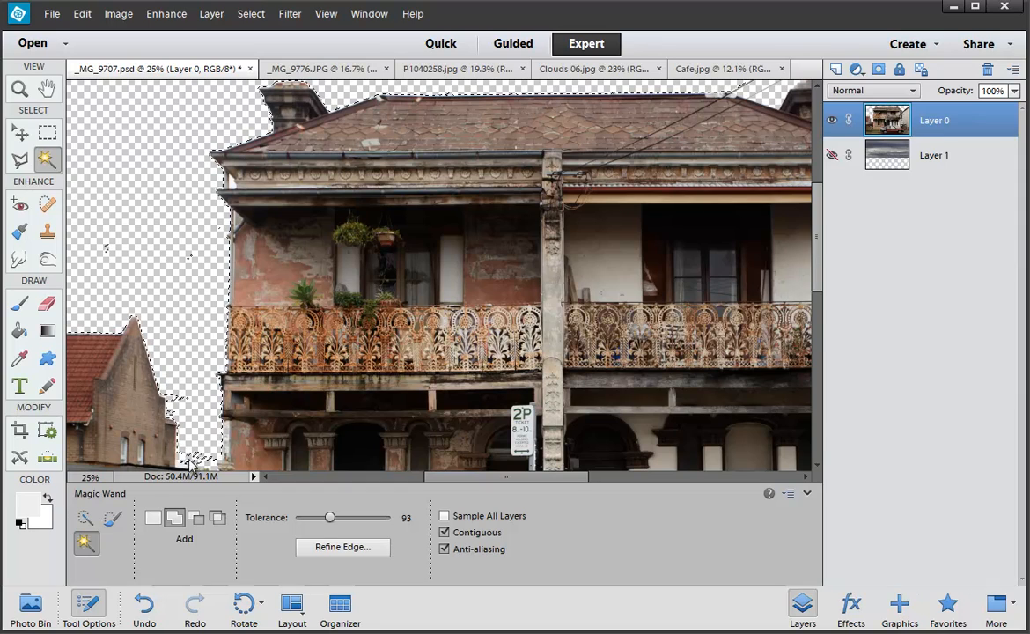
Add the leftover pale sky above the low wall beside the pink house to the selection, delete it, and deselect
ctrl+click(199, 431)
ctrl+click(197, 434)
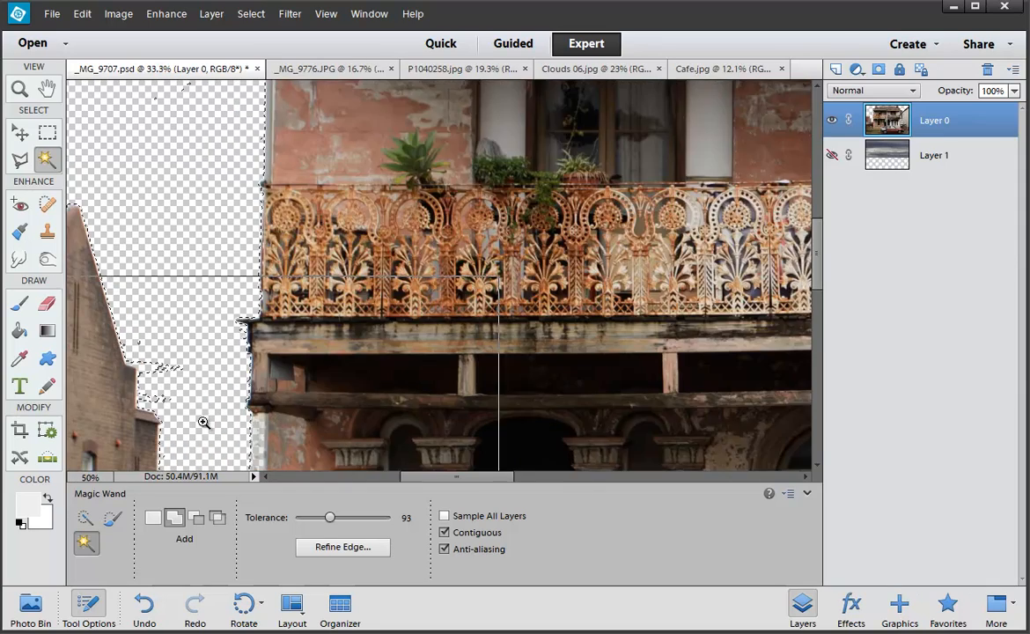
ctrl+click(203, 424)
drag(205, 421, 410, 157)
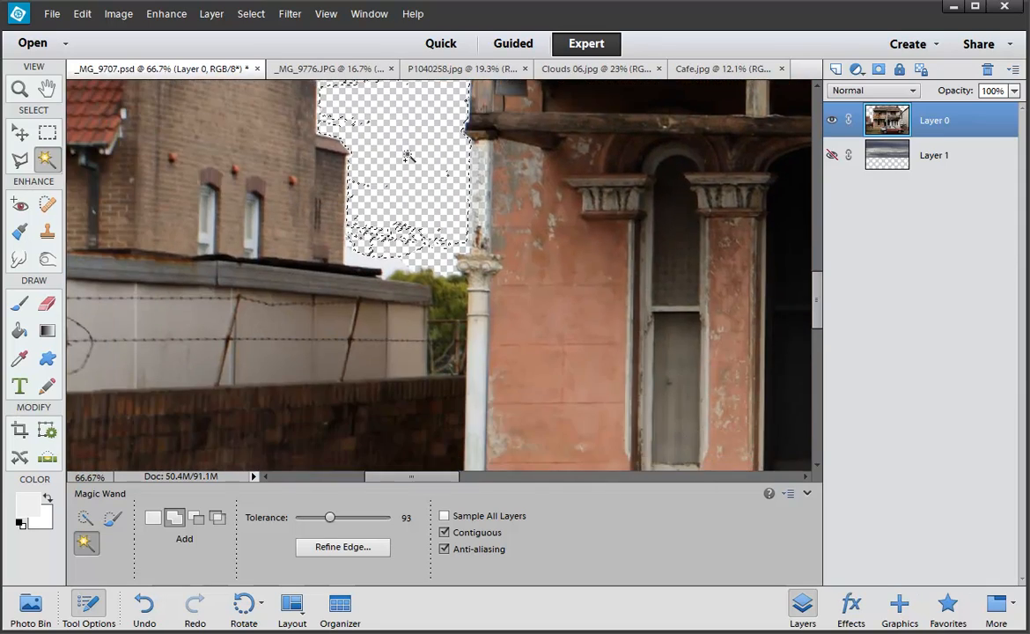
click(393, 254)
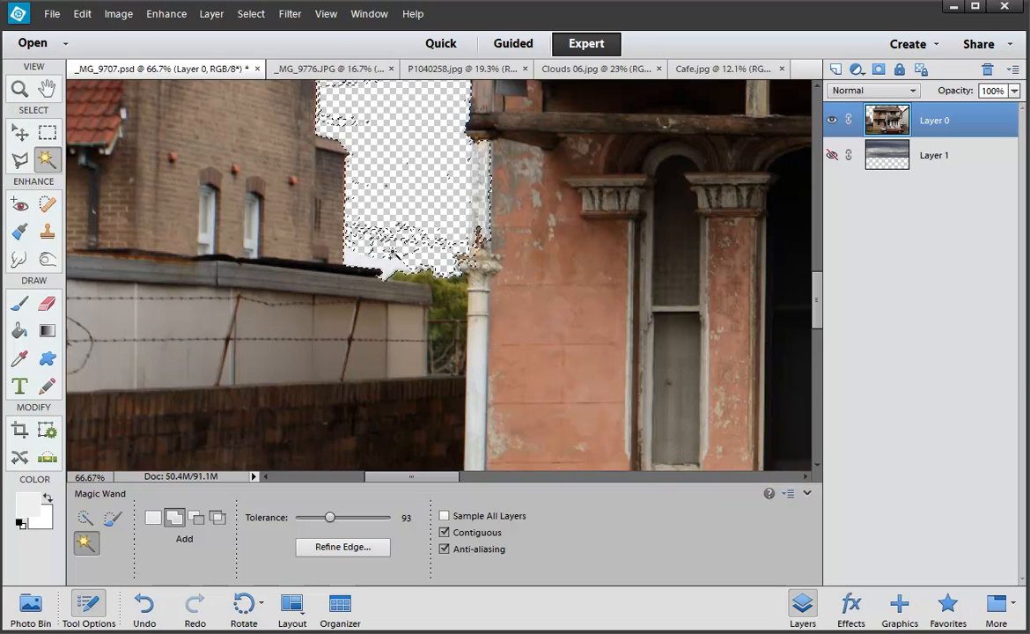
key(Delete)
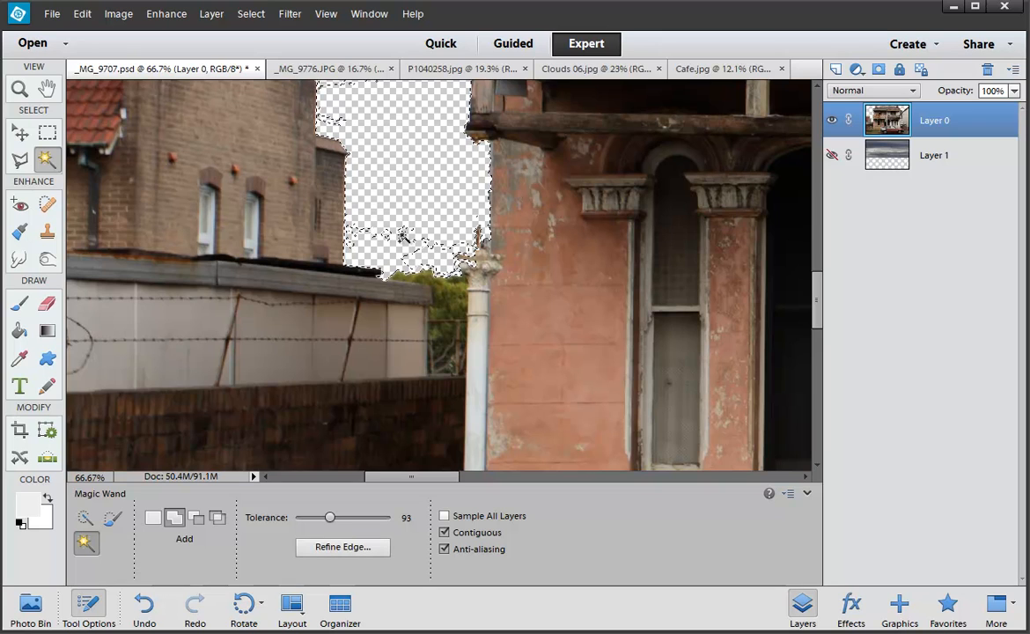
key(ctrl+0)
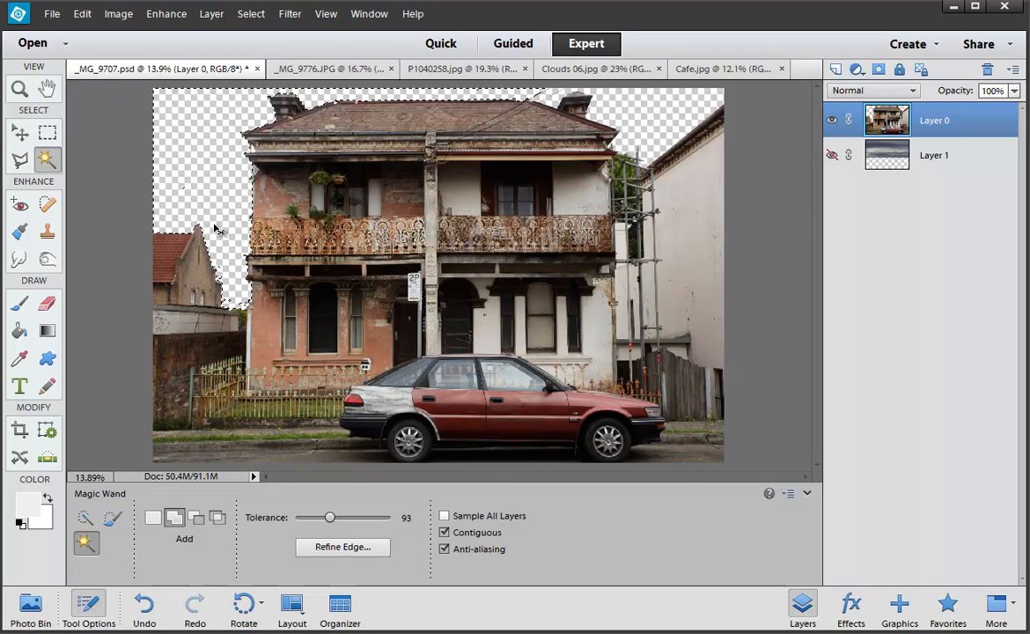
key(ctrl+d)
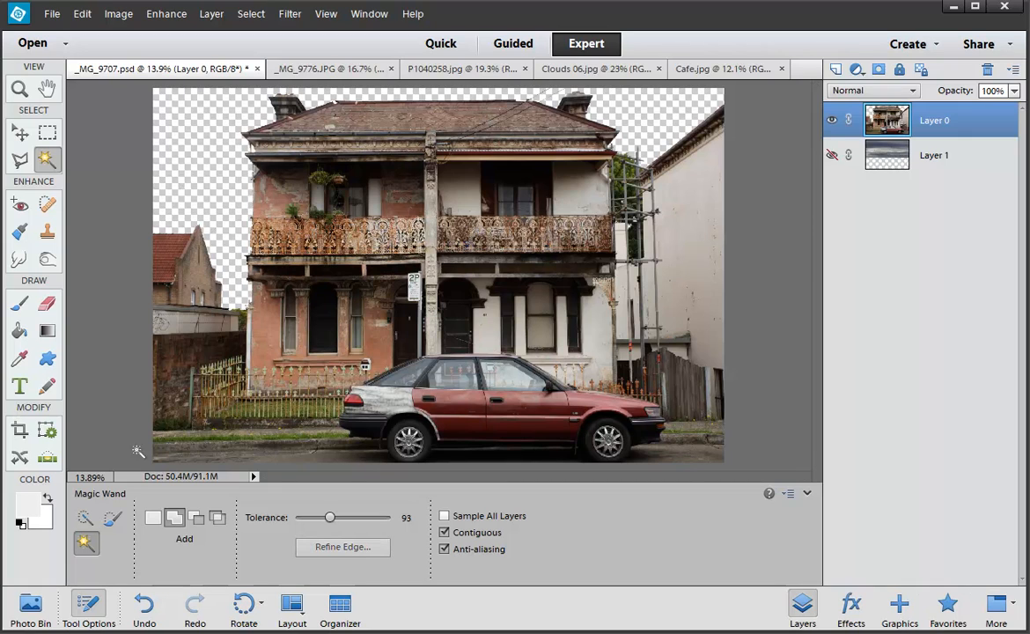
Try selecting the transparent sky beside the pink house with the Quick Selection tool at 13 px, and deselect it
click(85, 519)
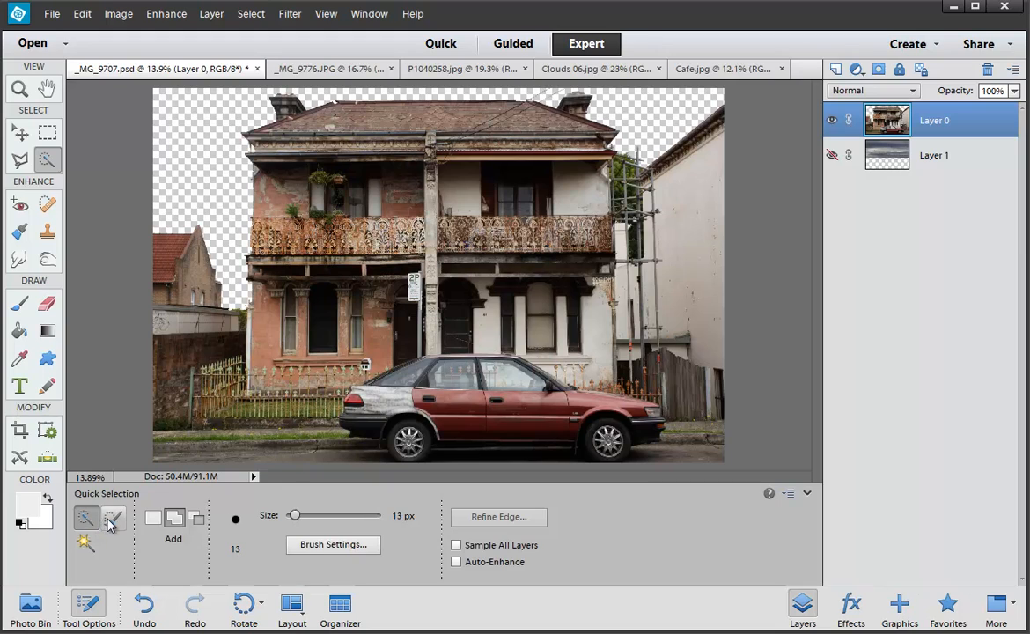
click(110, 521)
click(84, 519)
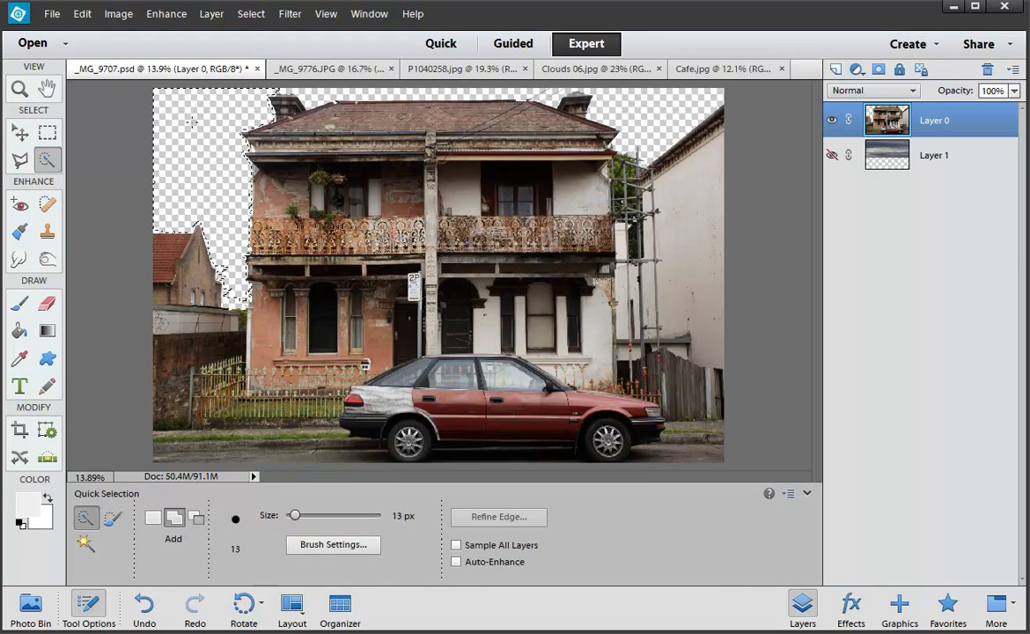
click(211, 155)
ctrl+click(233, 188)
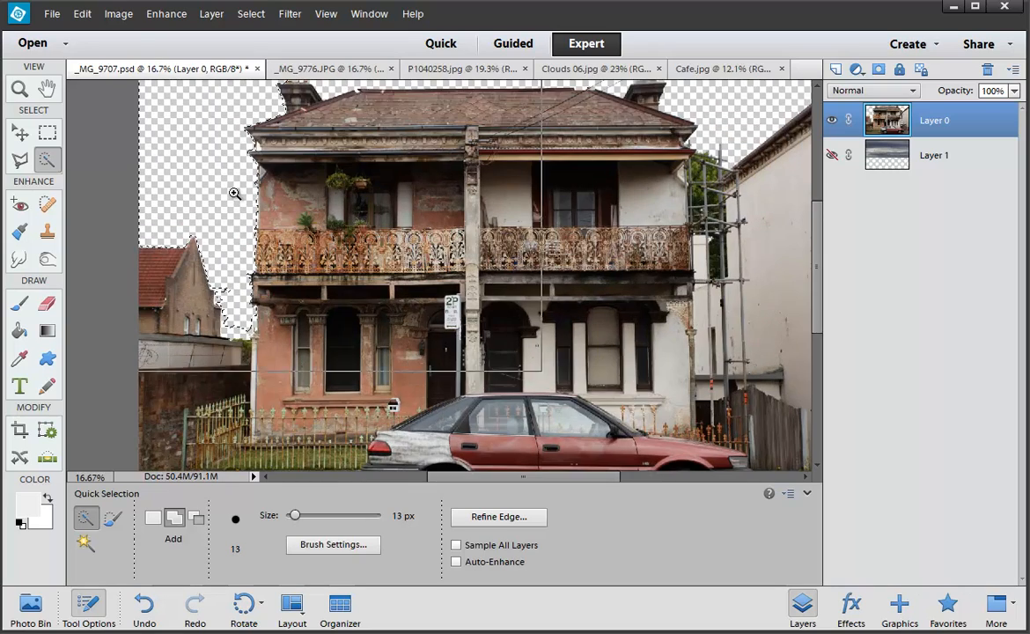
ctrl+click(233, 191)
ctrl+click(234, 191)
ctrl+click(235, 193)
ctrl+click(271, 267)
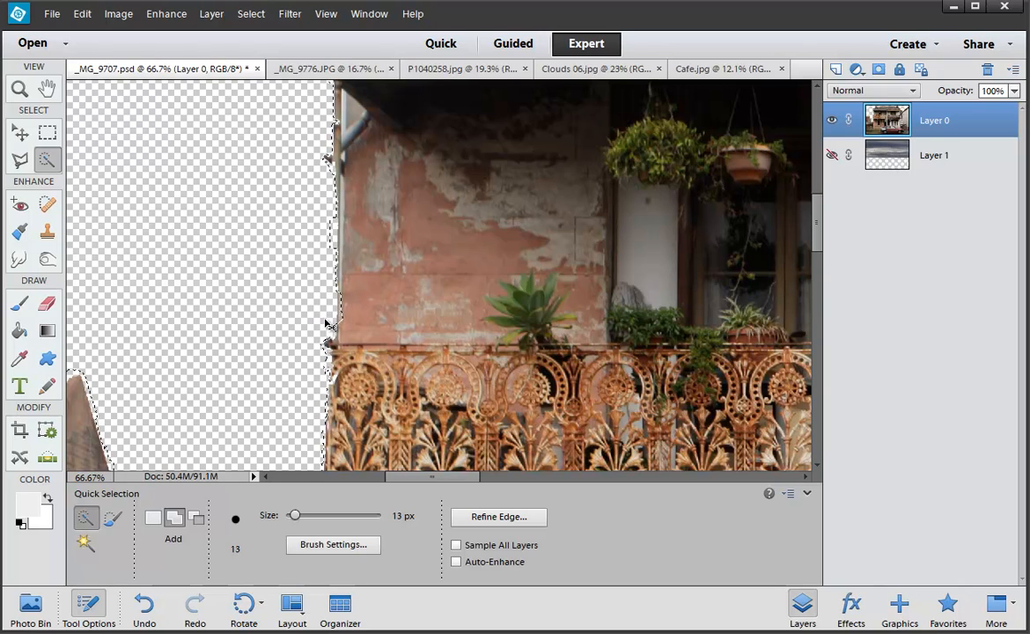
key(ctrl+d)
Select the transparent sky between the brick building and the pink house with the Magic Wand at tolerance 93
click(86, 542)
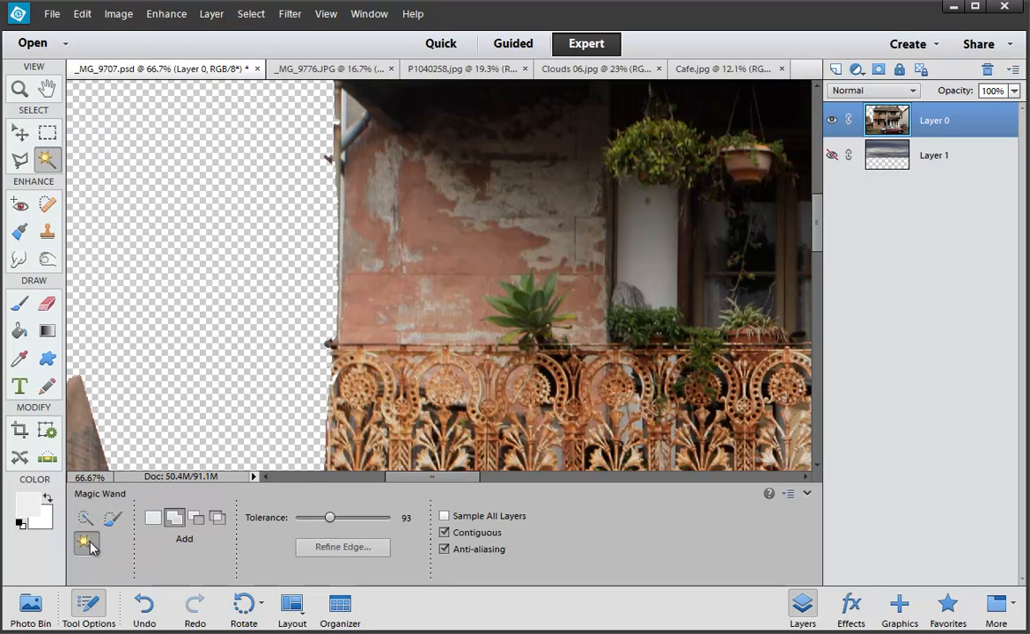
click(205, 333)
drag(244, 395, 297, 164)
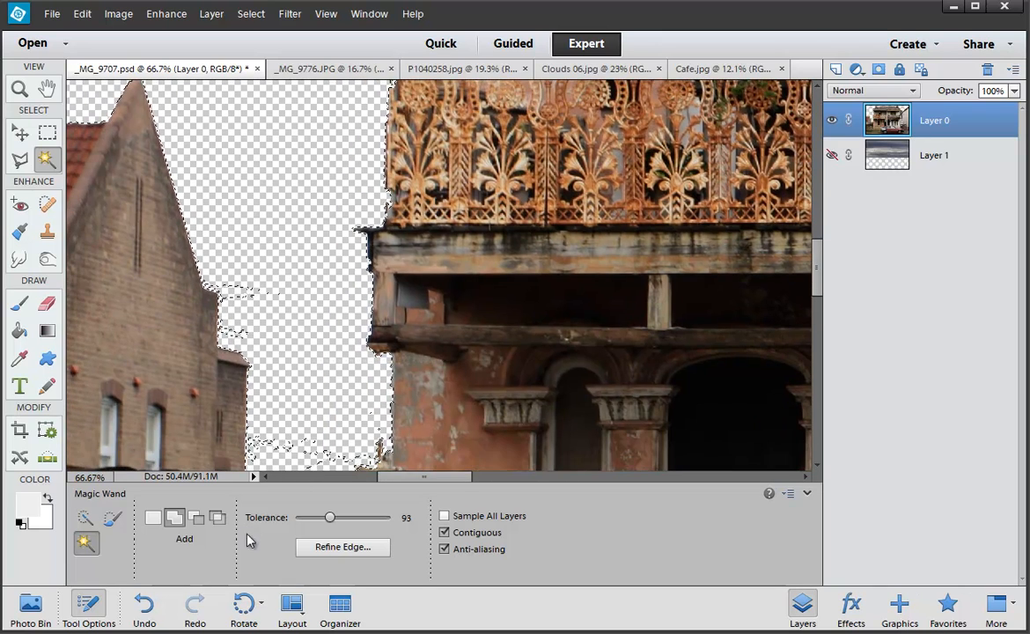
Switch to the Selection Brush and set it to Mask mode to display the selection as a red overlay
click(112, 517)
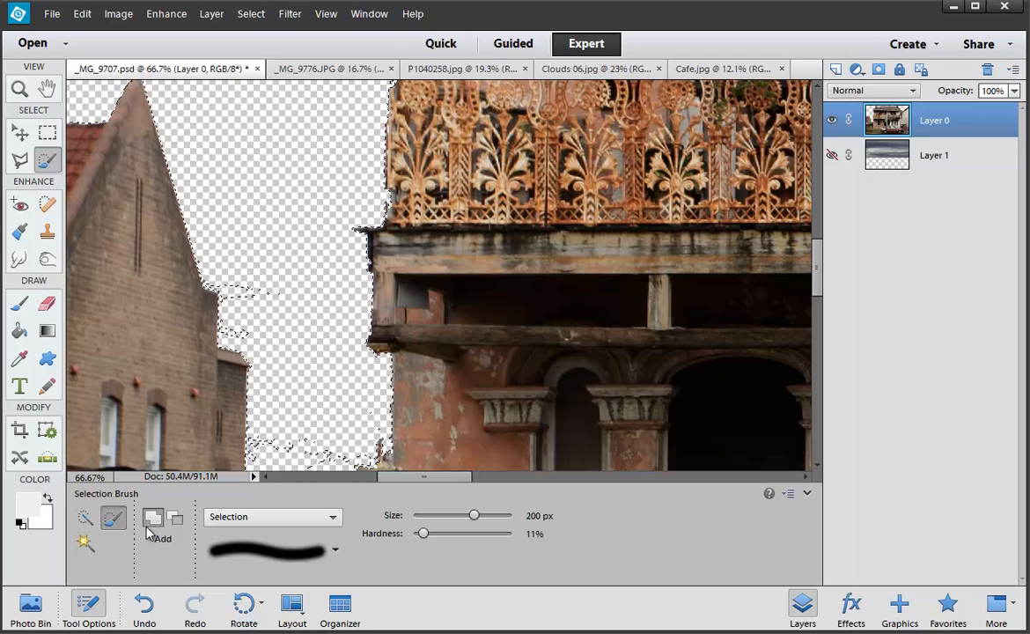
click(248, 525)
click(248, 548)
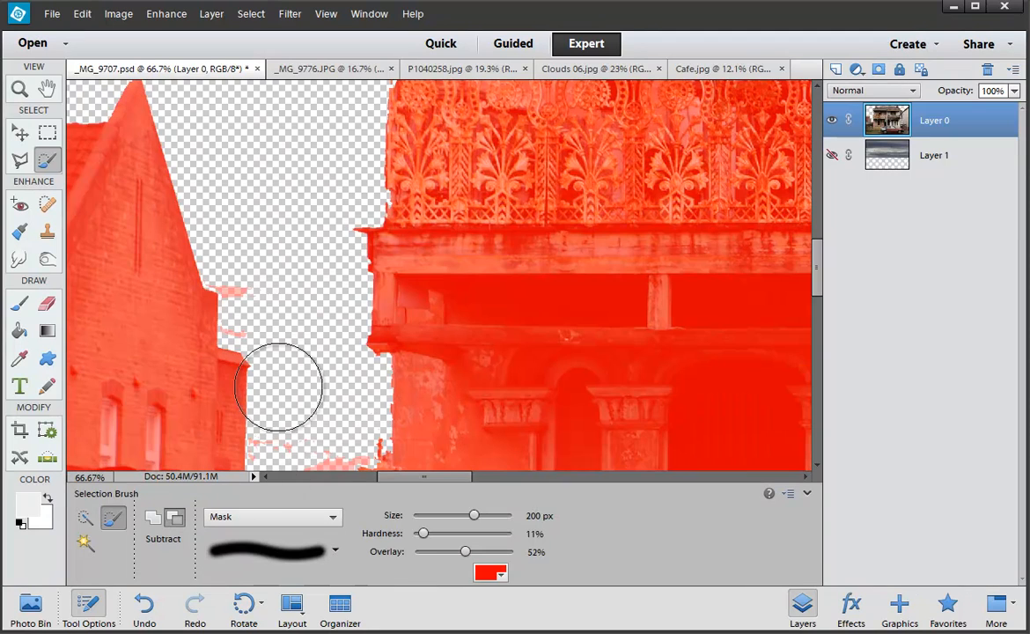
Try masking a spot of sky beside the brick building with the 200 px brush, and undo the stroke
click(269, 298)
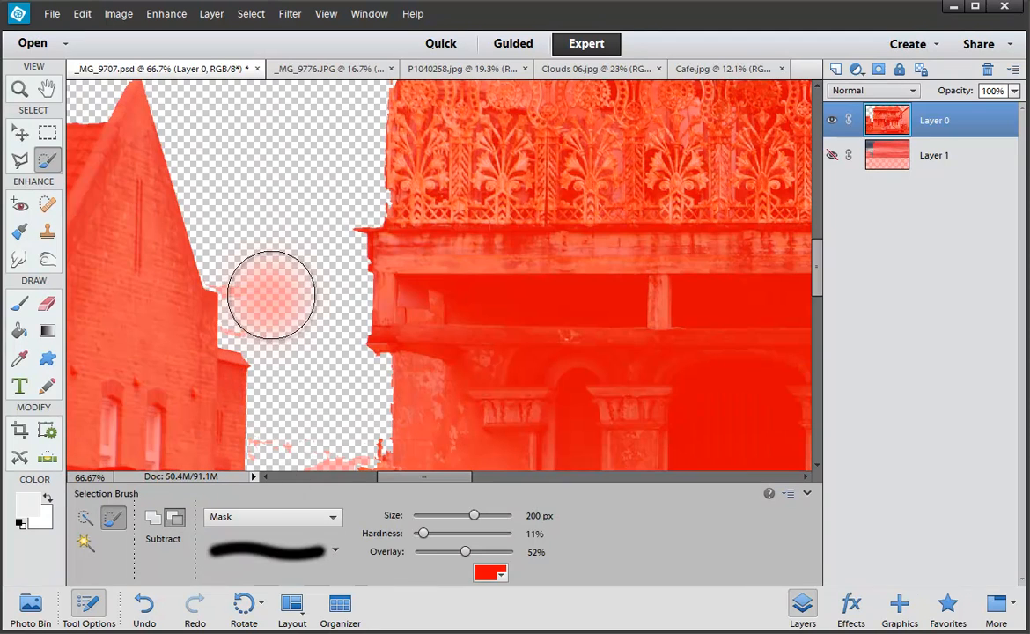
key(ctrl+z)
right_click(284, 244)
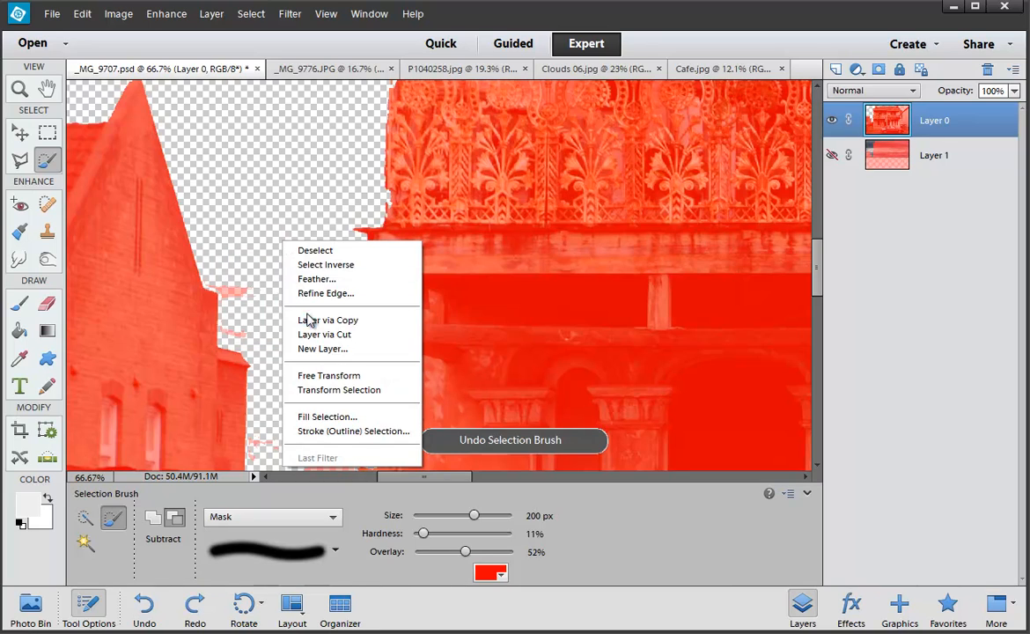
click(269, 235)
key(alt)
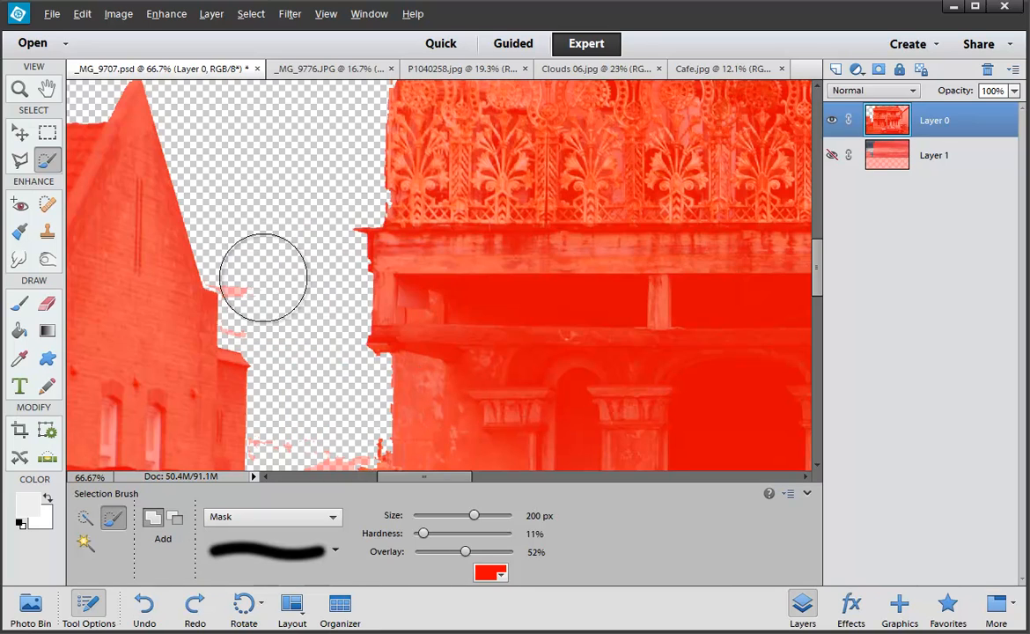
key(alt)
Choose another soft brush preset for the Selection Brush and set its size to 150 px
click(285, 553)
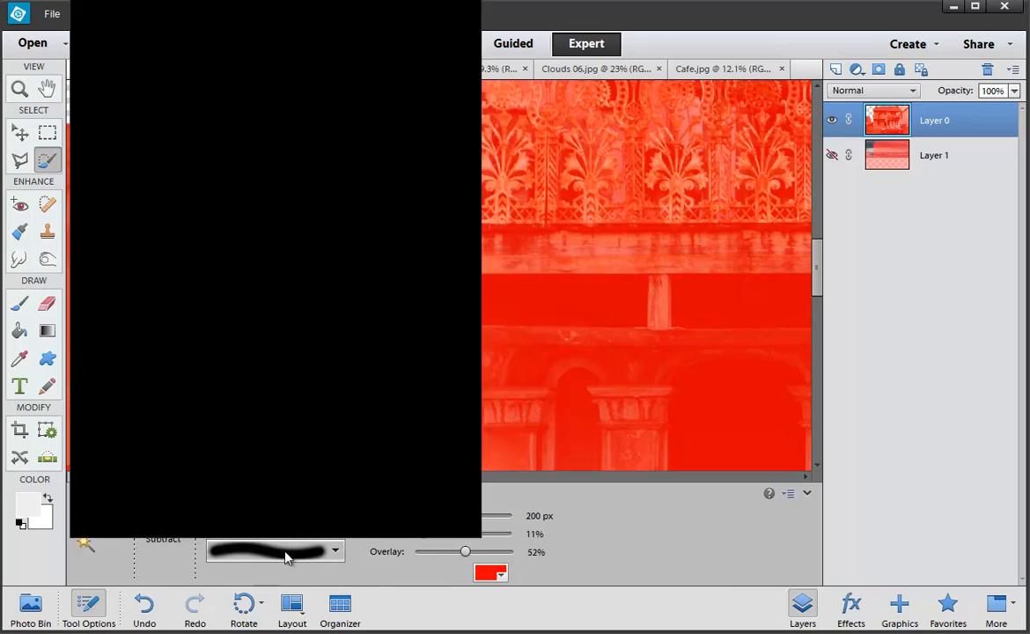
click(204, 159)
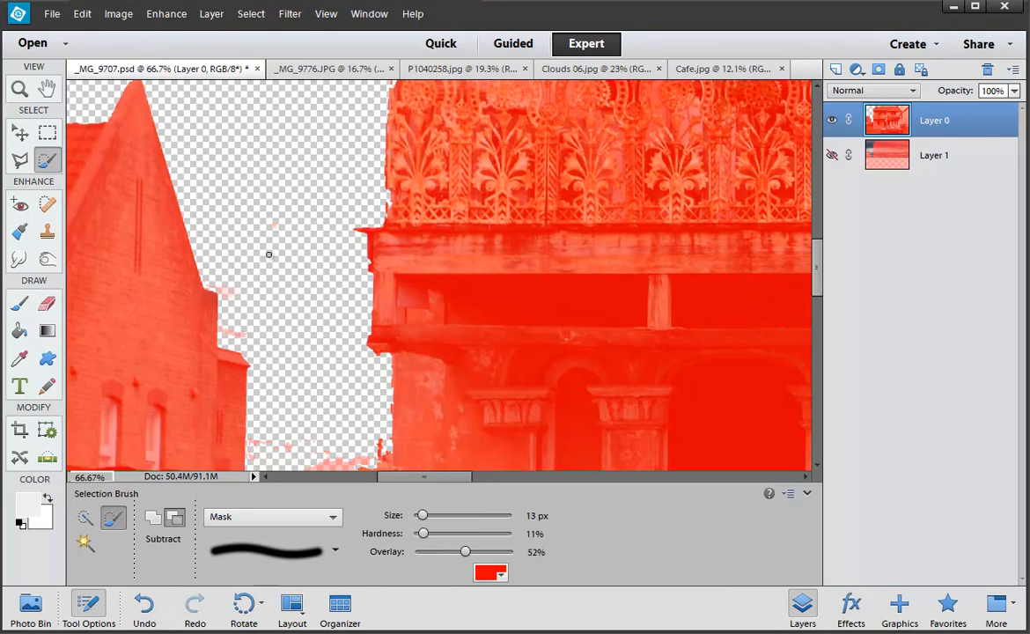
key(bracketright)
key(bracketright)
key(bracketright)
key(bracketright)
key(bracketright)
key(bracketright)
key(bracketright)
key(bracketright)
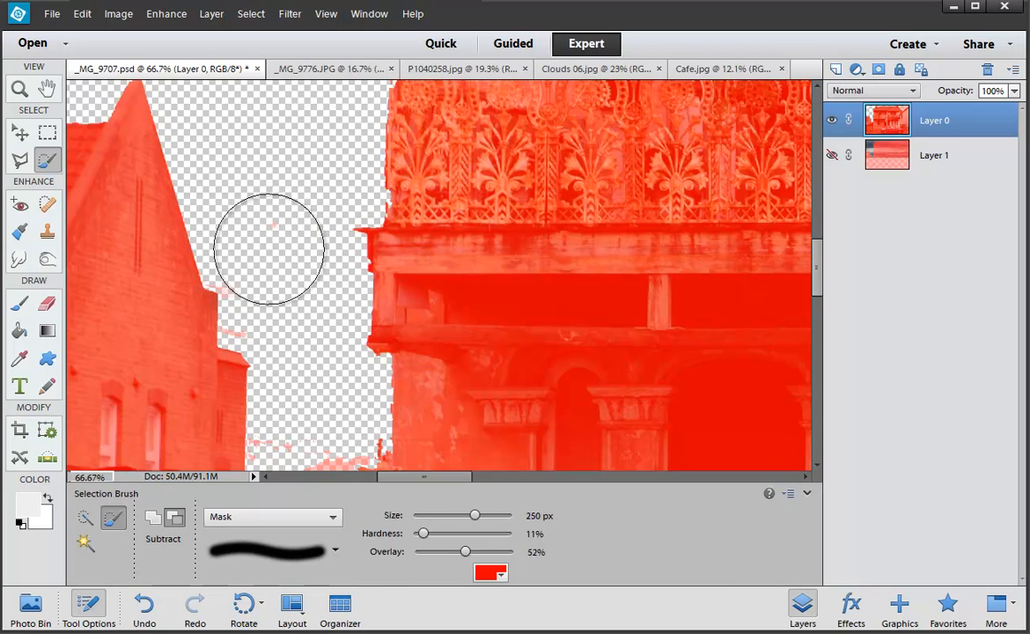
key(bracketleft)
key(bracketleft)
key(bracketleft)
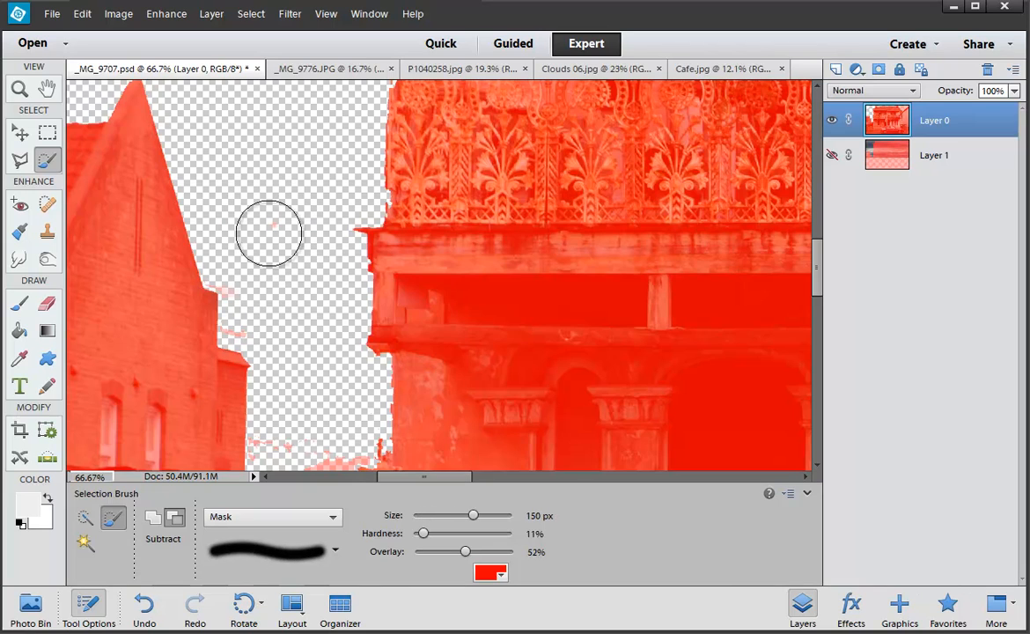
Brush away the faint mask patches in the sky beside the brick building and above the low wall
mouse_move(271, 233)
mouse_down()
mouse_move(257, 258)
mouse_move(235, 261)
mouse_up()
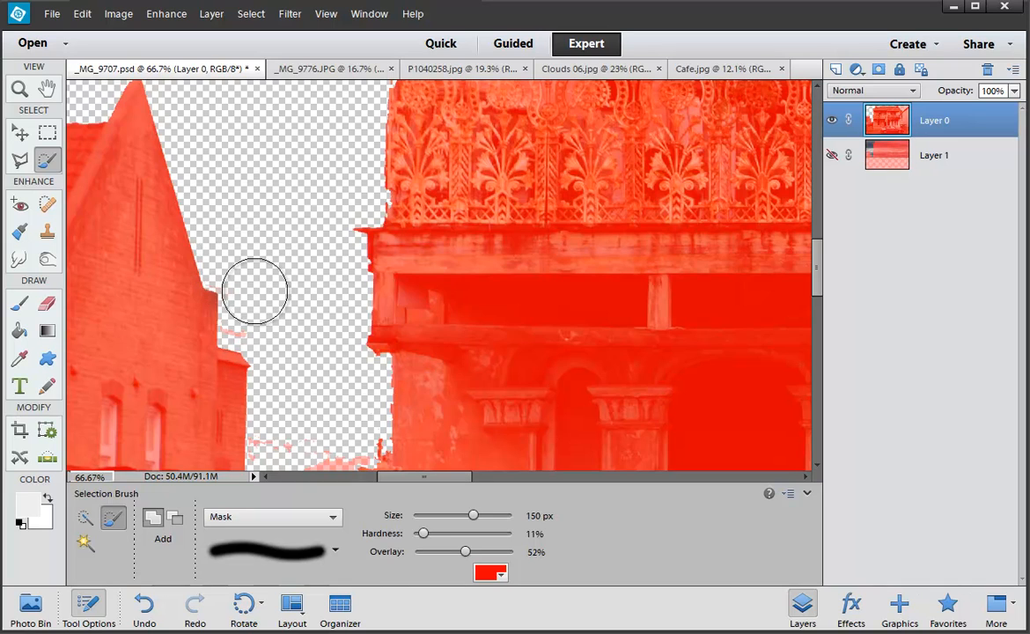
key(alt)
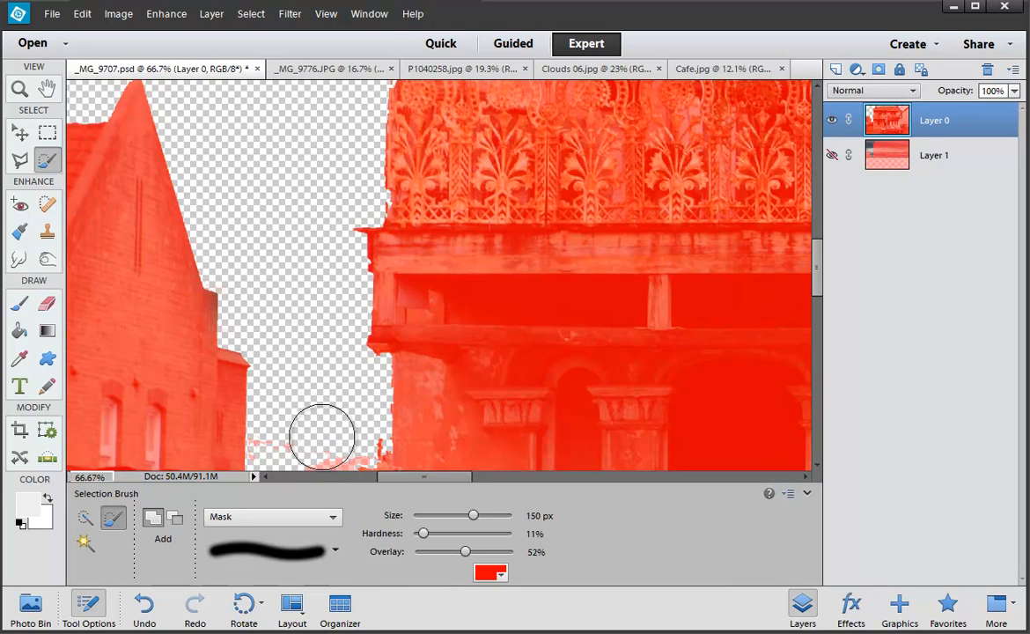
scroll(290, 436, down, 1)
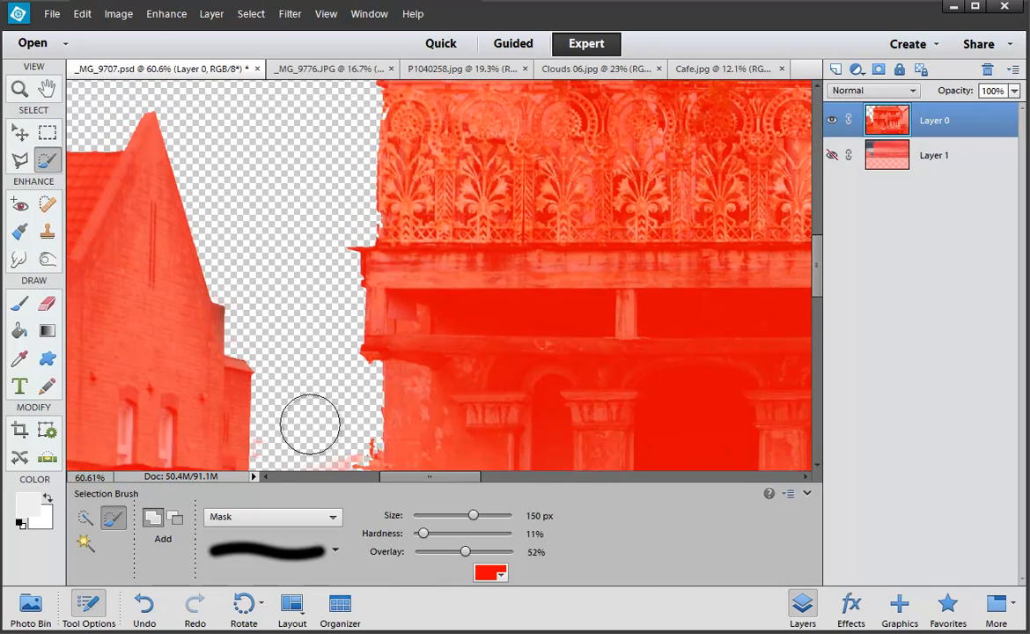
mouse_move(314, 466)
mouse_down()
mouse_move(303, 239)
mouse_move(299, 287)
mouse_move(329, 315)
mouse_up()
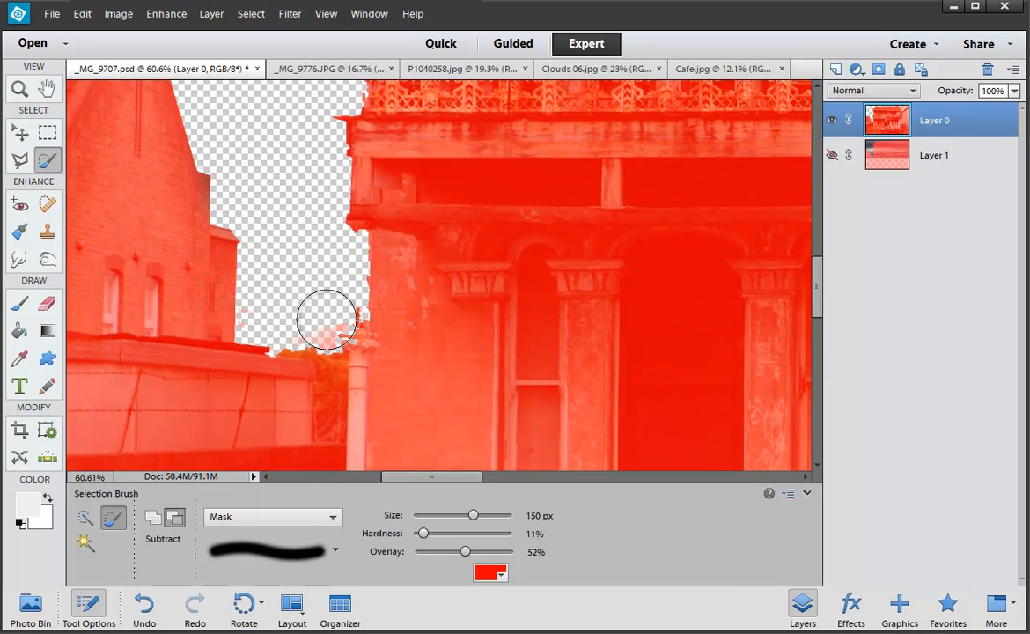
alt+click(331, 306)
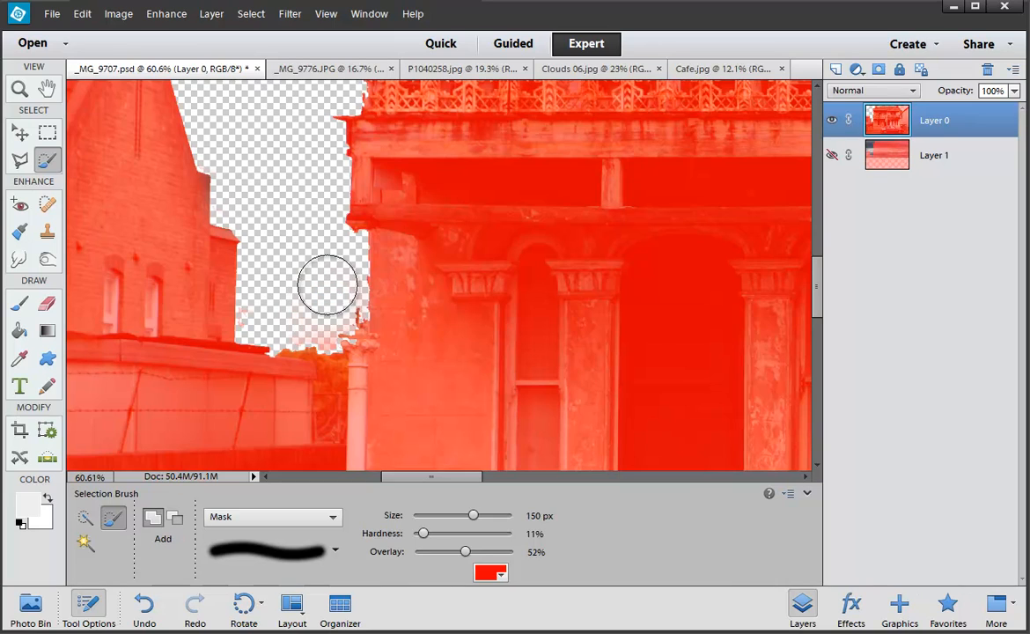
Choose a smaller Selection Brush preset and adjust its size to 125 px
right_click(316, 281)
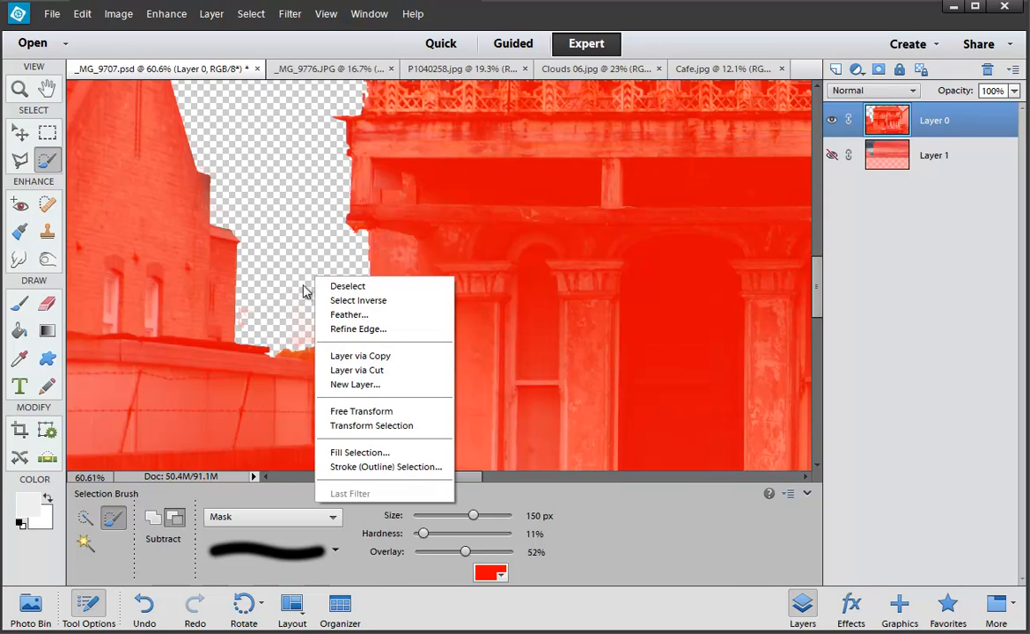
click(275, 552)
click(201, 190)
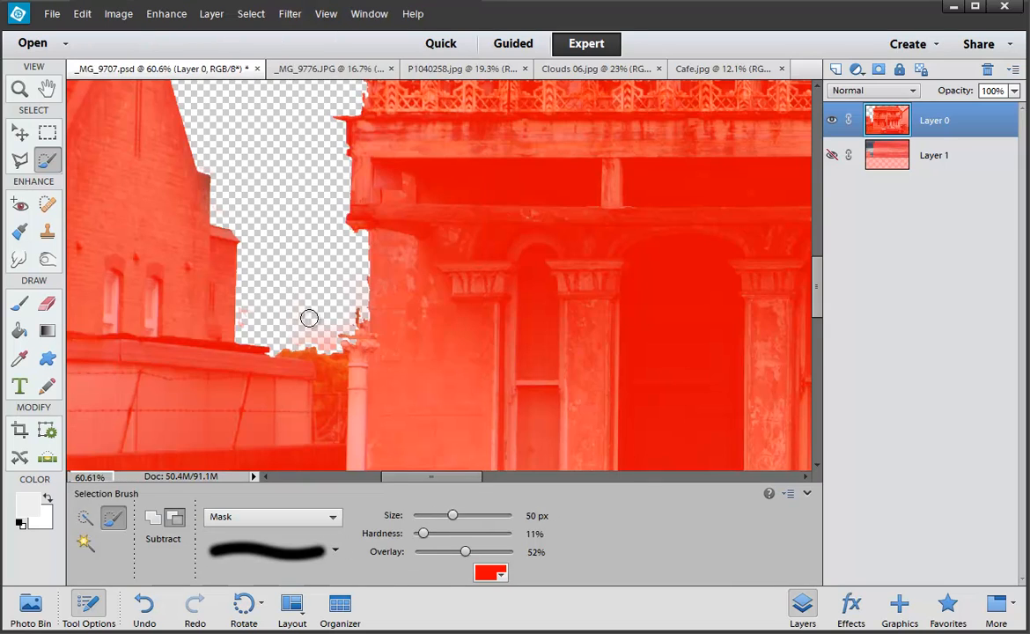
key(bracketright)
key(bracketright)
key(bracketright)
key(bracketright)
key(bracketright)
key(bracketright)
Undo the stray mask dab and clear the remaining mask patches above the low wall between the buildings
click(313, 315)
key(ctrl+z)
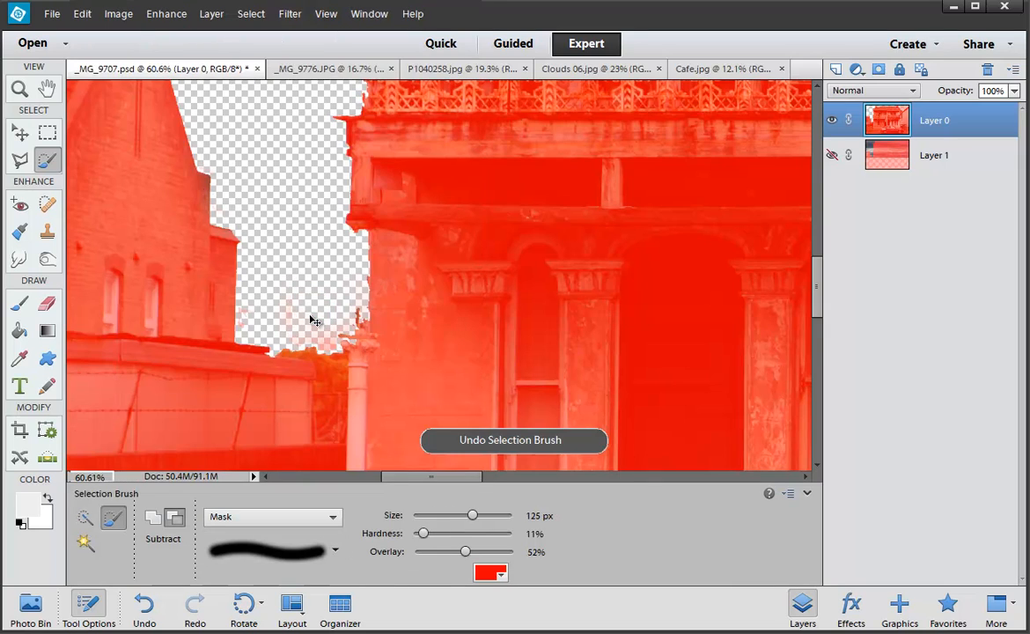
click(310, 317)
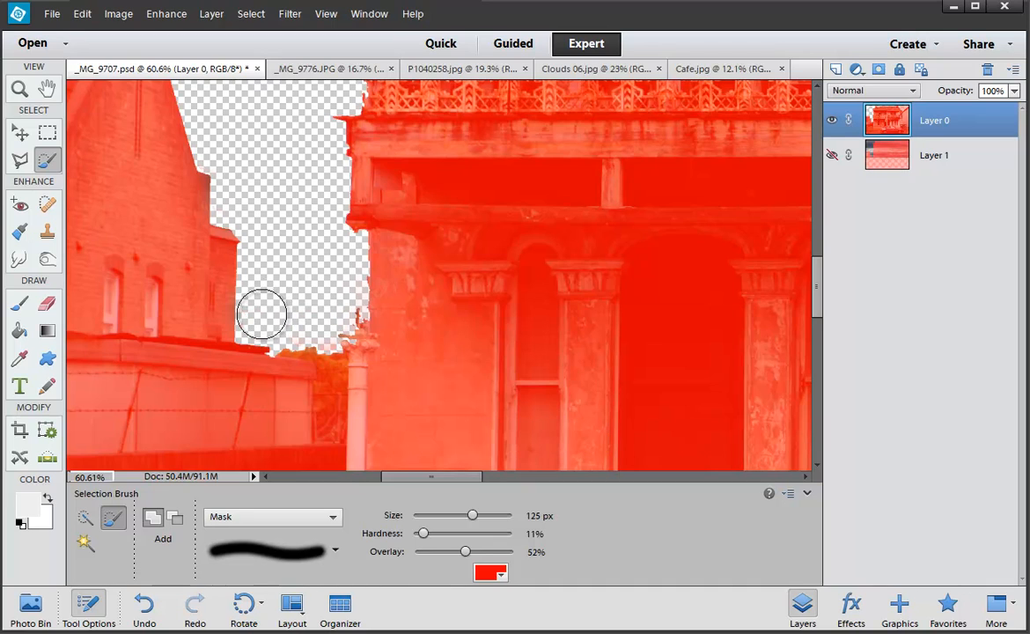
click(298, 321)
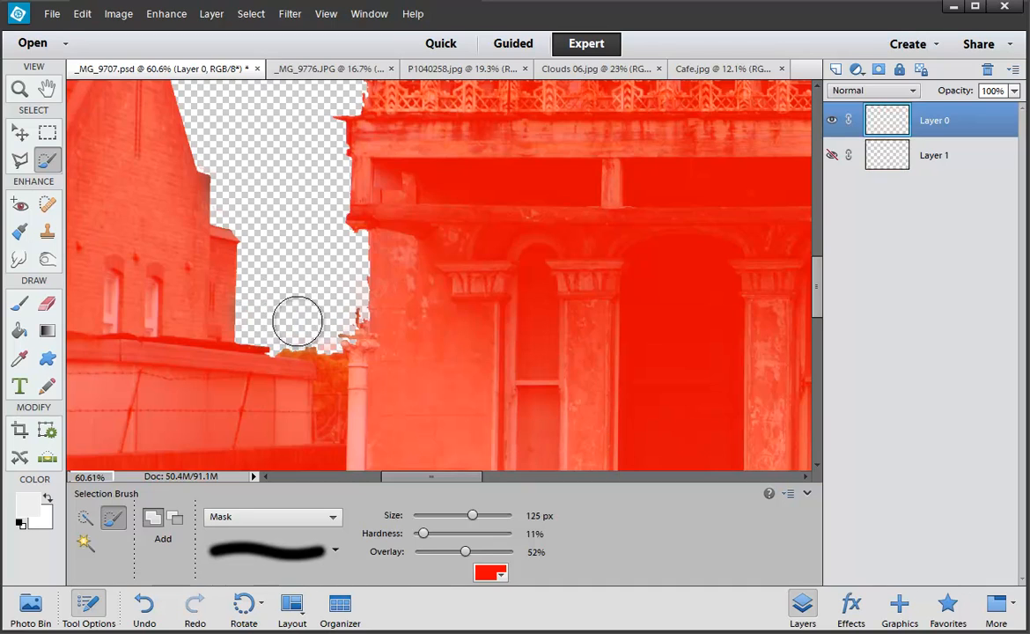
alt+click(368, 224)
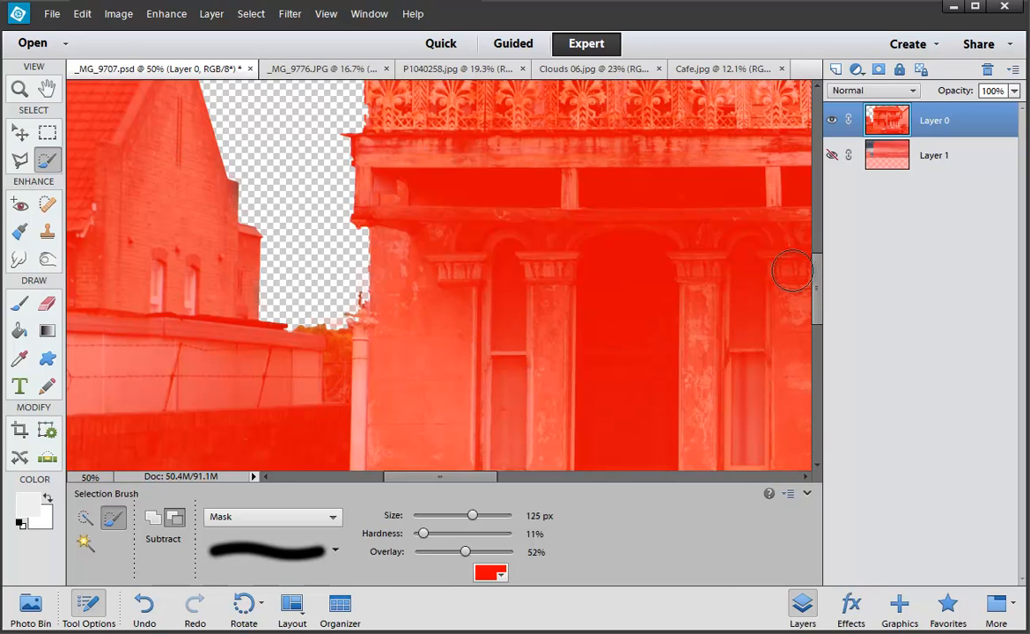
Clear part of the mask from the open sky beside the chimney above the white house with the 125 px brush
drag(816, 284, 816, 162)
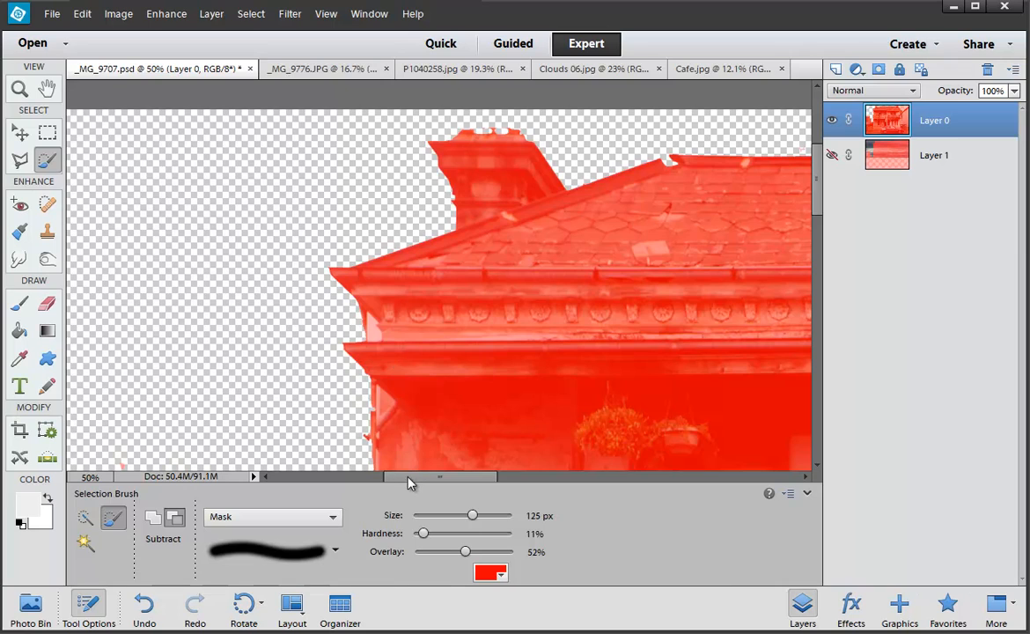
drag(414, 478, 572, 484)
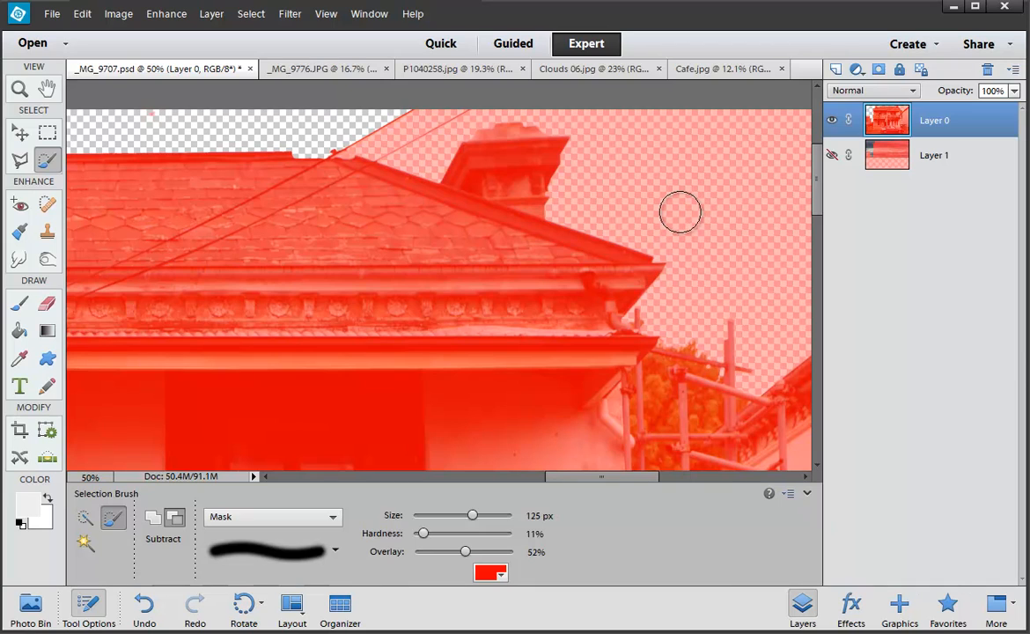
key(alt)
mouse_move(683, 201)
mouse_down()
mouse_move(696, 162)
mouse_move(756, 166)
mouse_move(735, 183)
mouse_move(675, 144)
mouse_move(657, 98)
mouse_move(611, 101)
mouse_move(730, 128)
mouse_up()
key(alt)
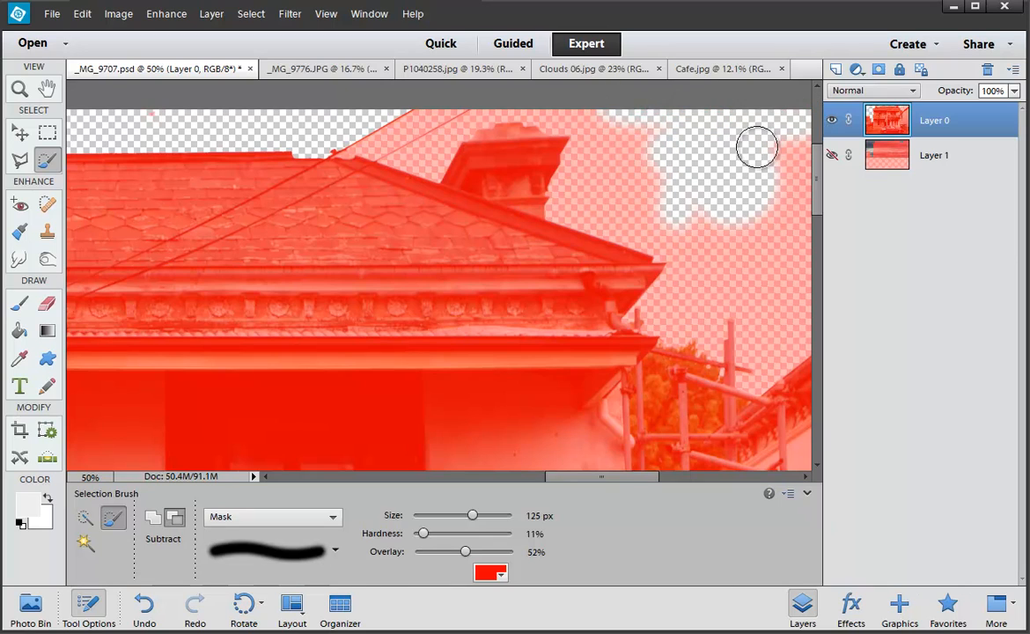
mouse_move(757, 148)
mouse_down()
mouse_move(672, 137)
mouse_move(633, 147)
mouse_move(637, 168)
mouse_move(650, 118)
mouse_move(652, 161)
mouse_up()
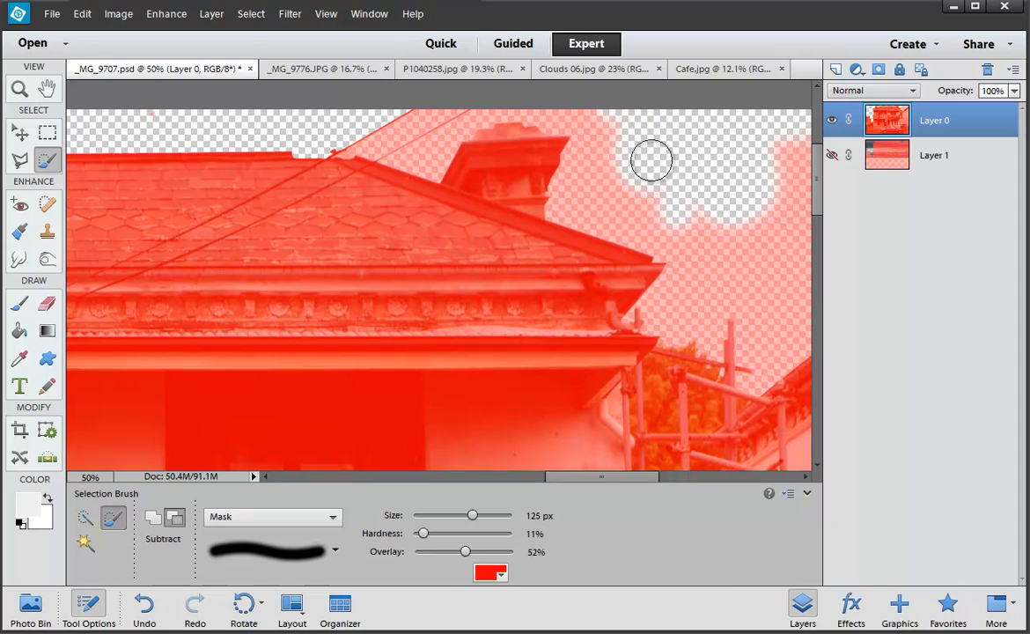
Return the Selection Brush to Selection mode and add a strip of sky above the scaffolding to the selection
click(328, 519)
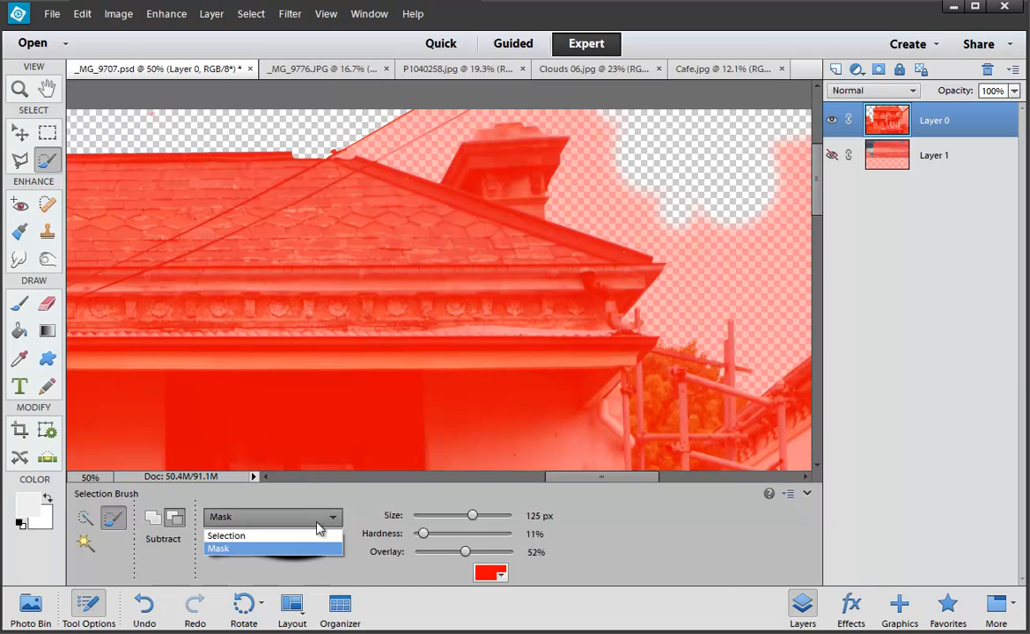
click(264, 536)
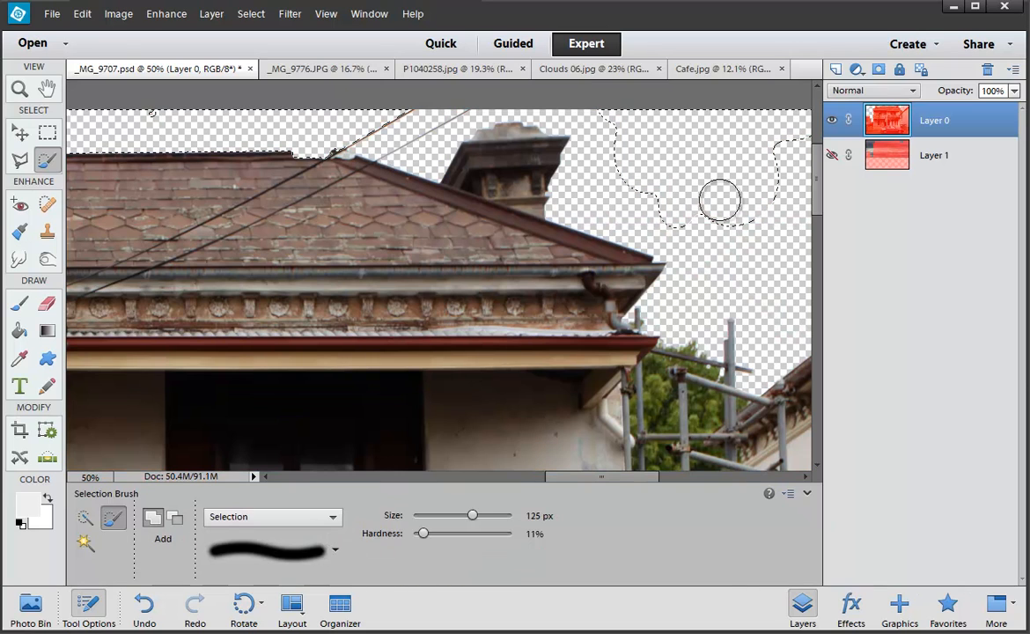
click(728, 255)
drag(729, 255, 794, 251)
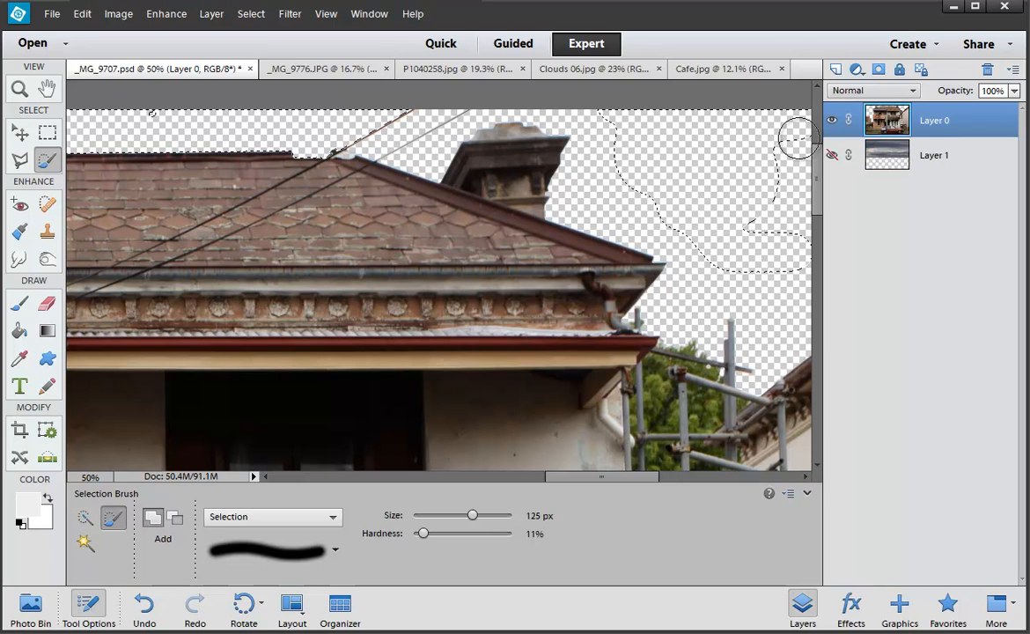
Add the open sky beside the chimney and the gap between the cables to the selection with the Magic Wand at tolerance 93
click(85, 518)
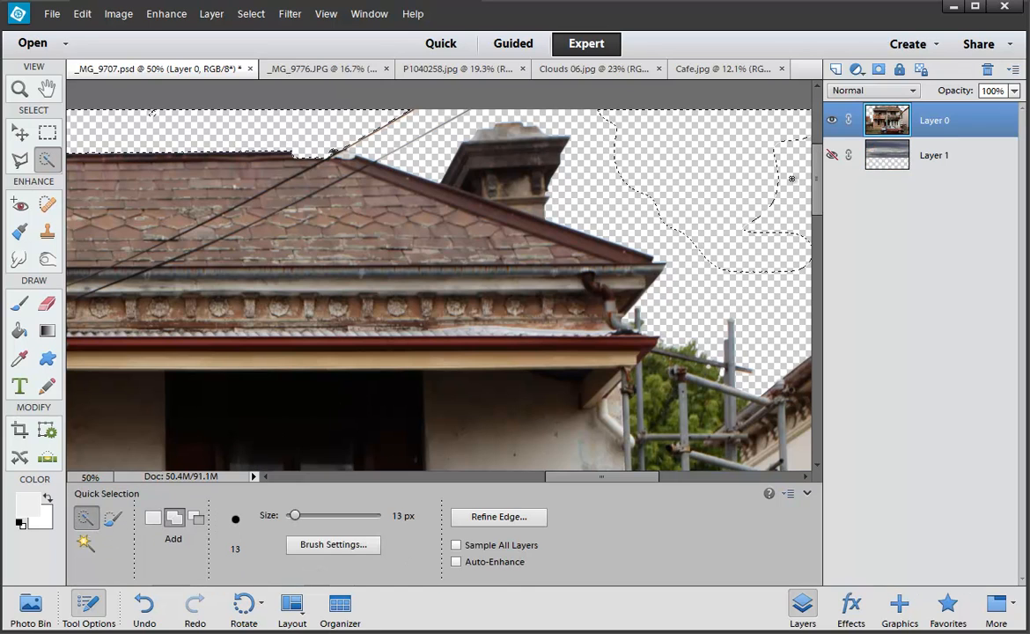
click(85, 543)
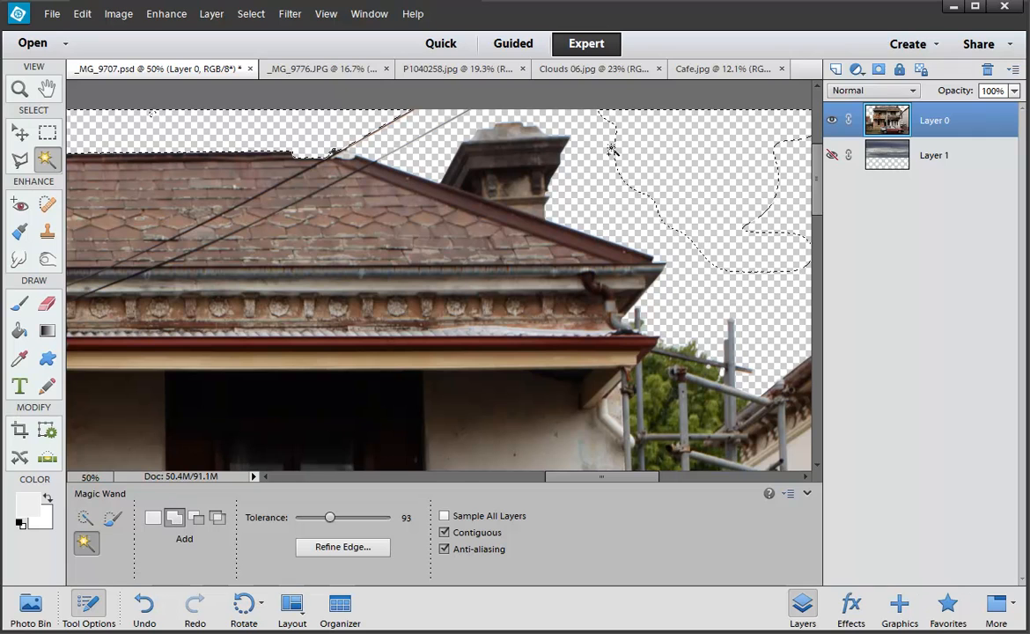
click(590, 163)
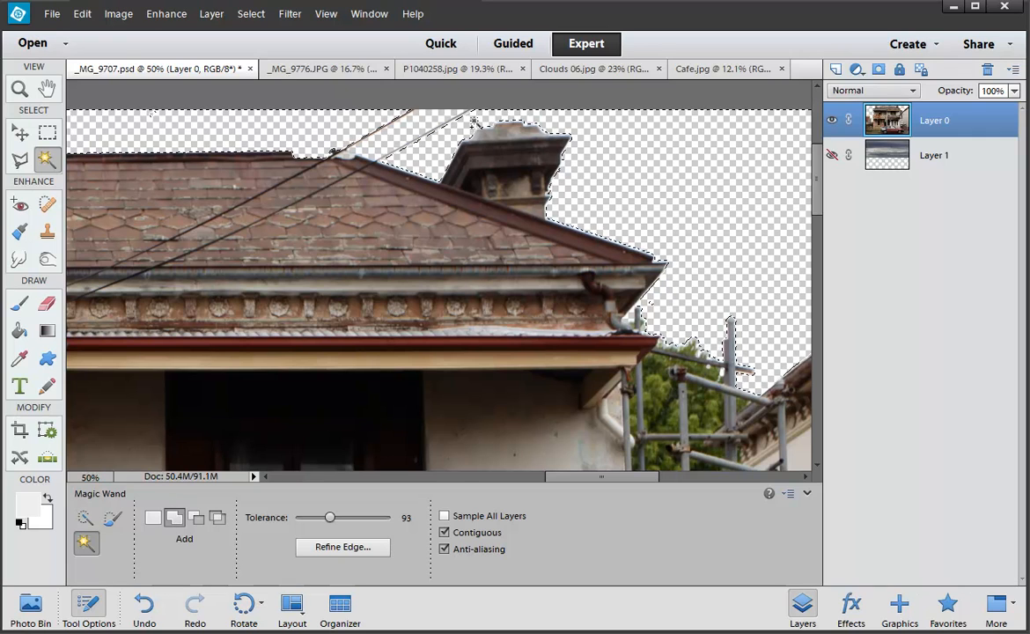
click(420, 134)
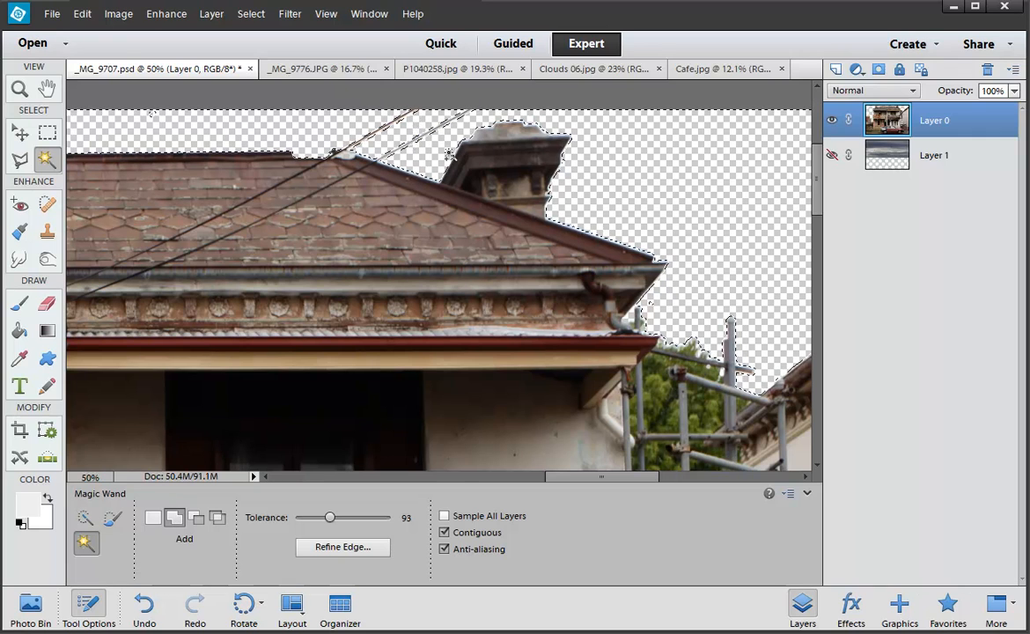
Expand the sky selection by 2 pixels to take in the pale fringe along the roof and chimney edges
drag(770, 203, 583, 174)
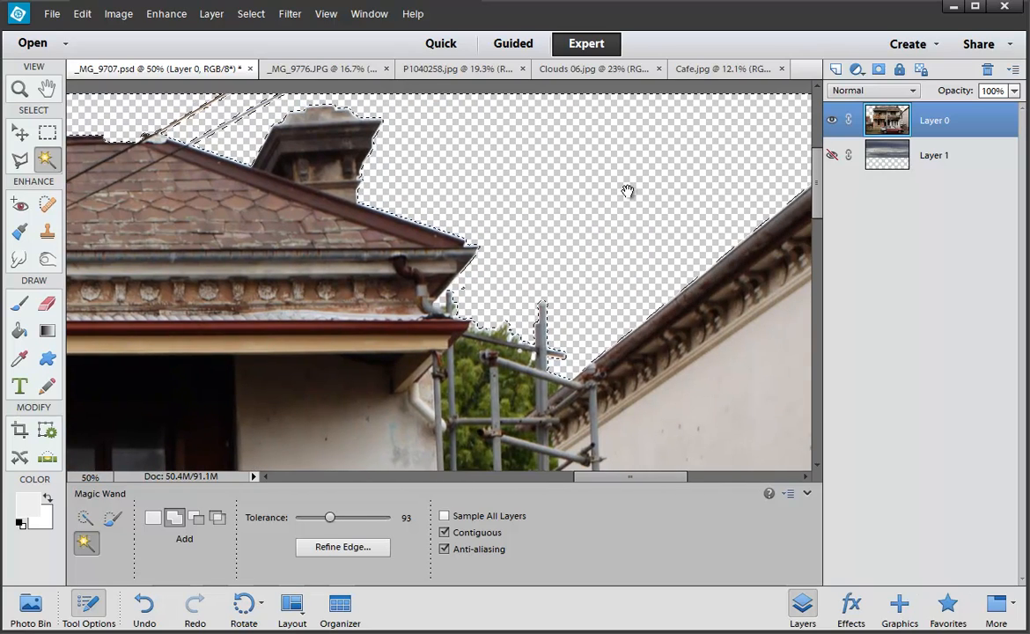
drag(575, 327, 508, 305)
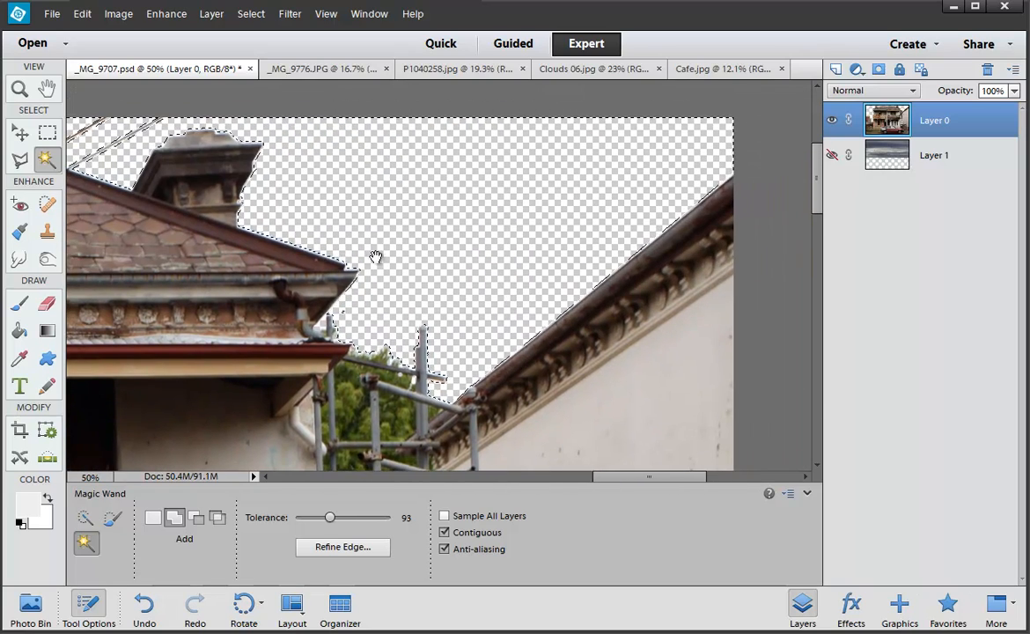
drag(377, 260, 576, 312)
drag(507, 341, 418, 368)
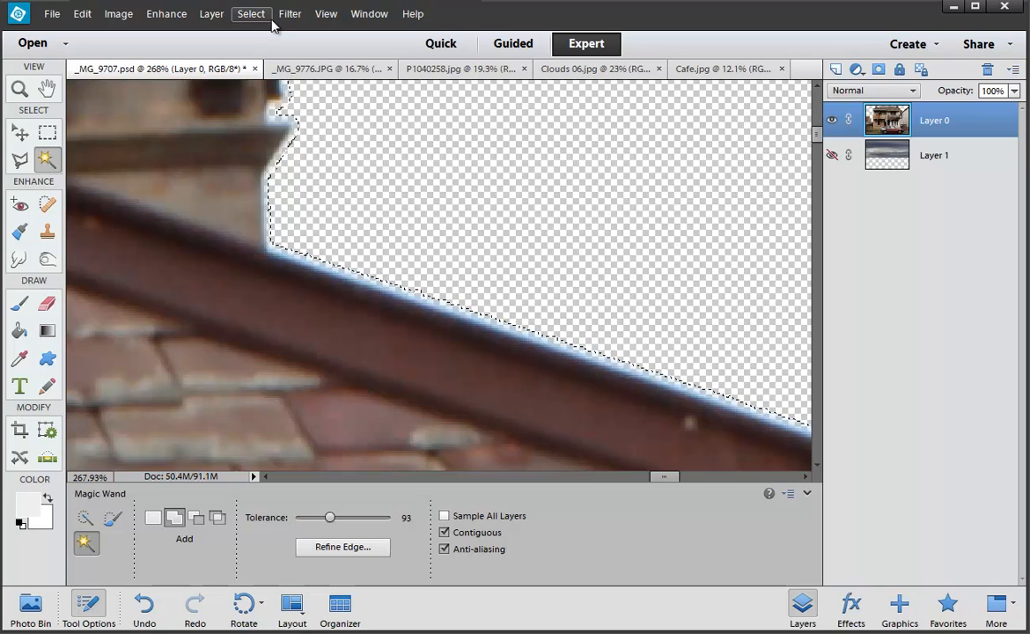
scroll(352, 335, up, 1)
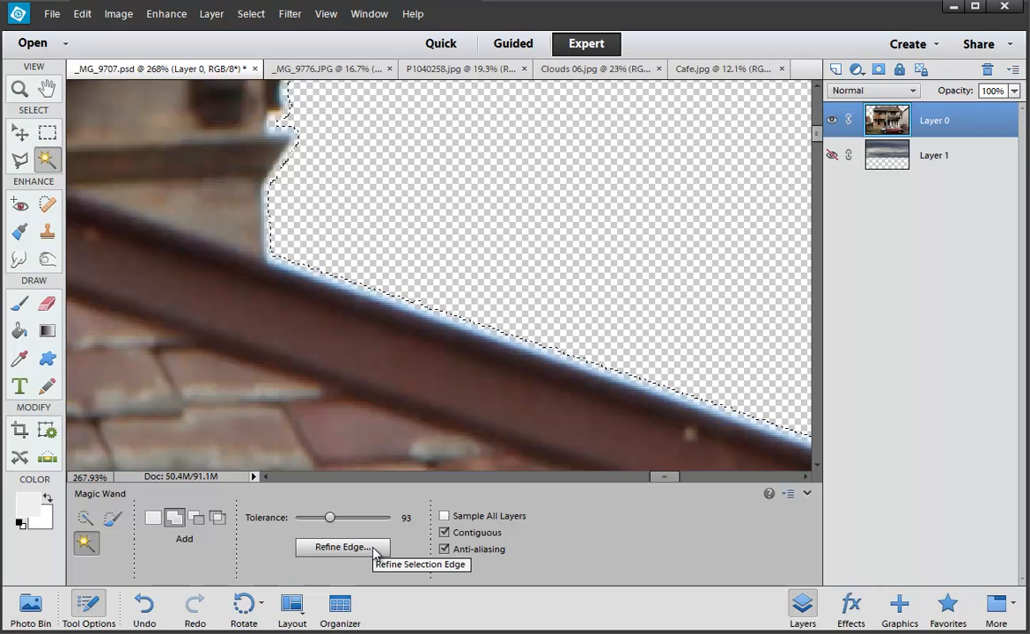
click(373, 549)
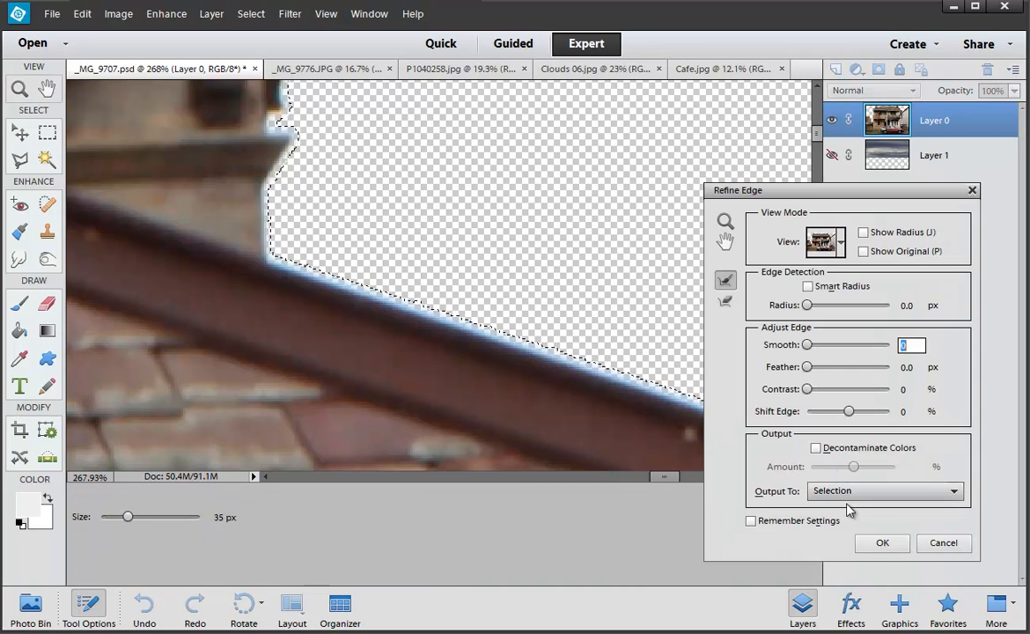
click(928, 542)
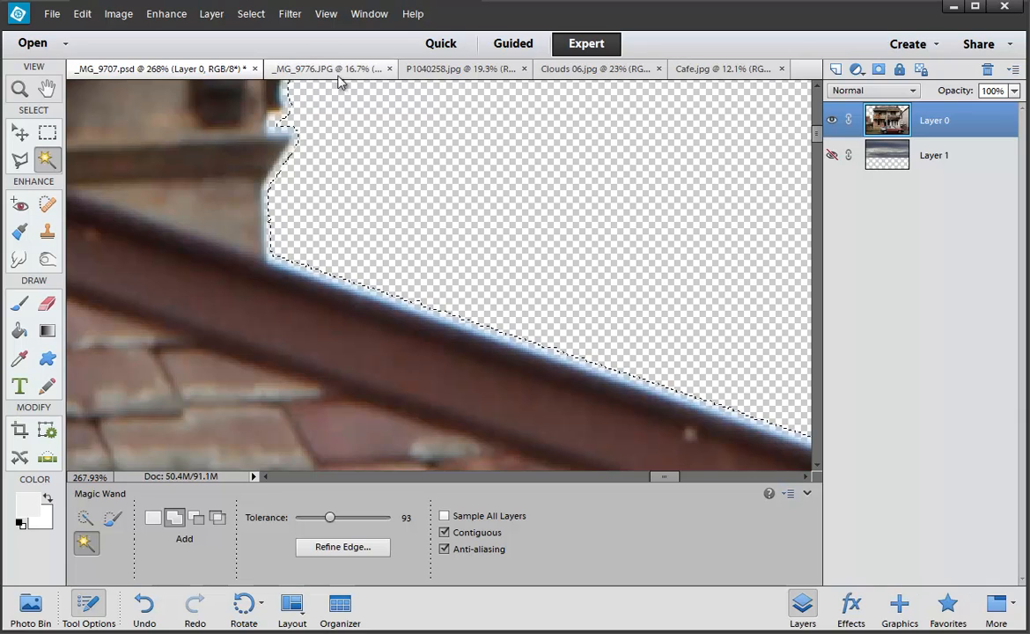
click(260, 14)
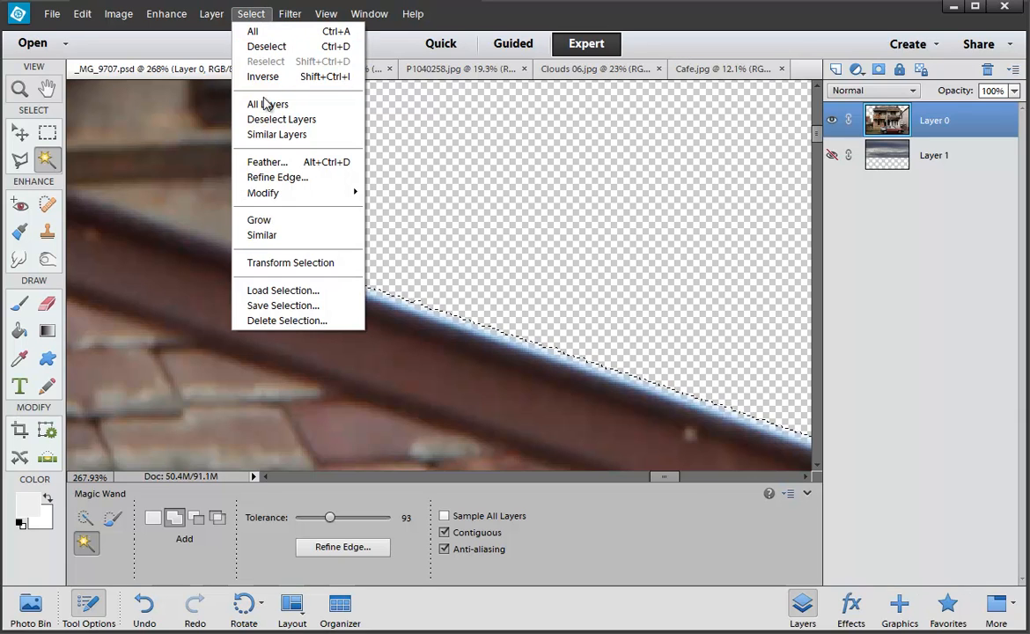
mouse_move(280, 198)
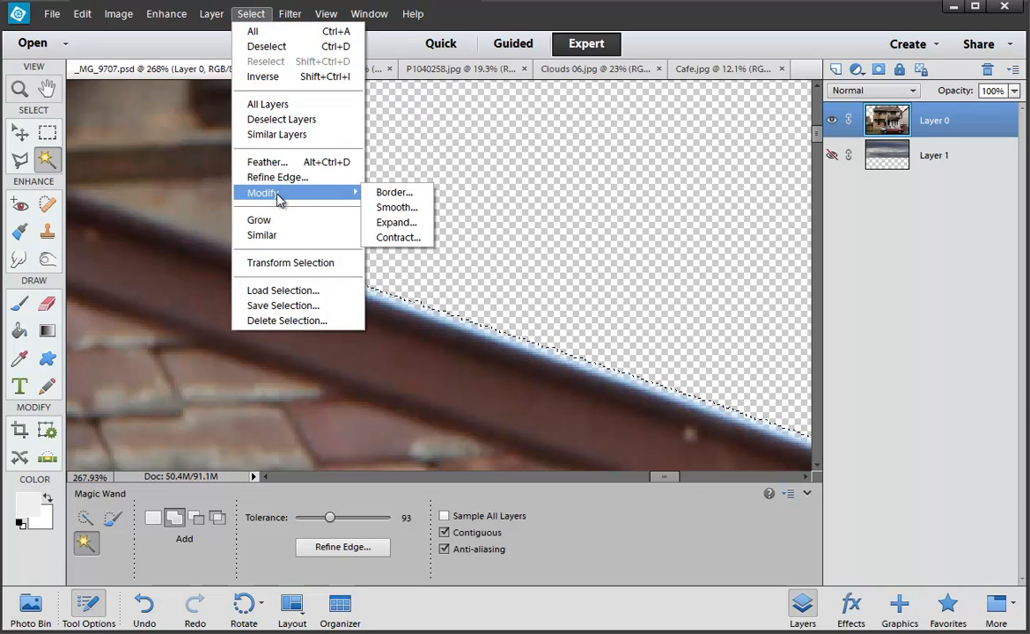
click(394, 223)
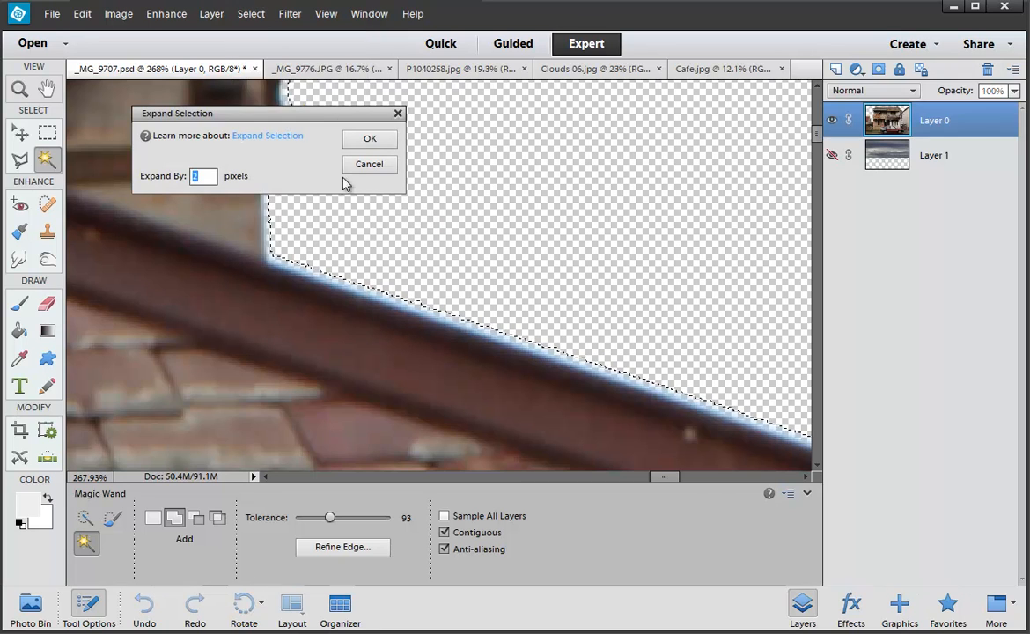
drag(298, 118, 275, 382)
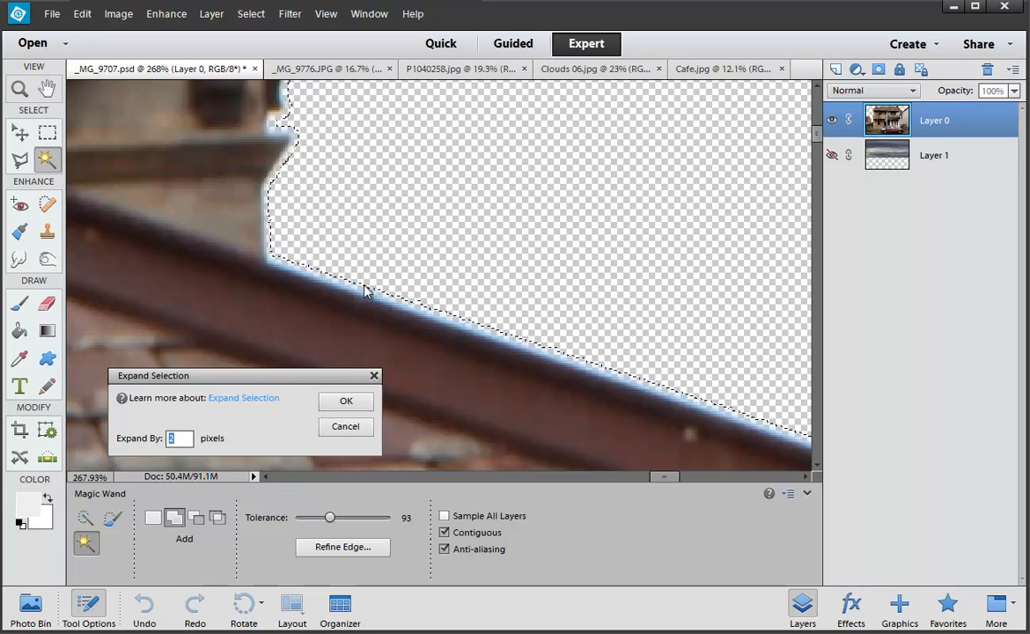
click(350, 401)
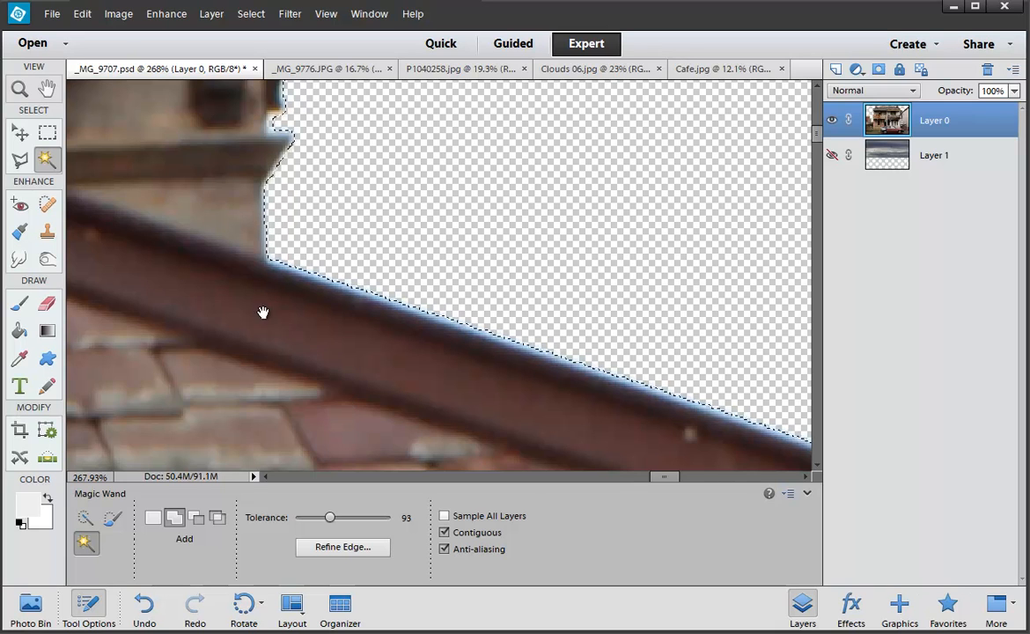
Examine the expanded selection outline closely along the cables and the roof ridge
drag(264, 312, 391, 447)
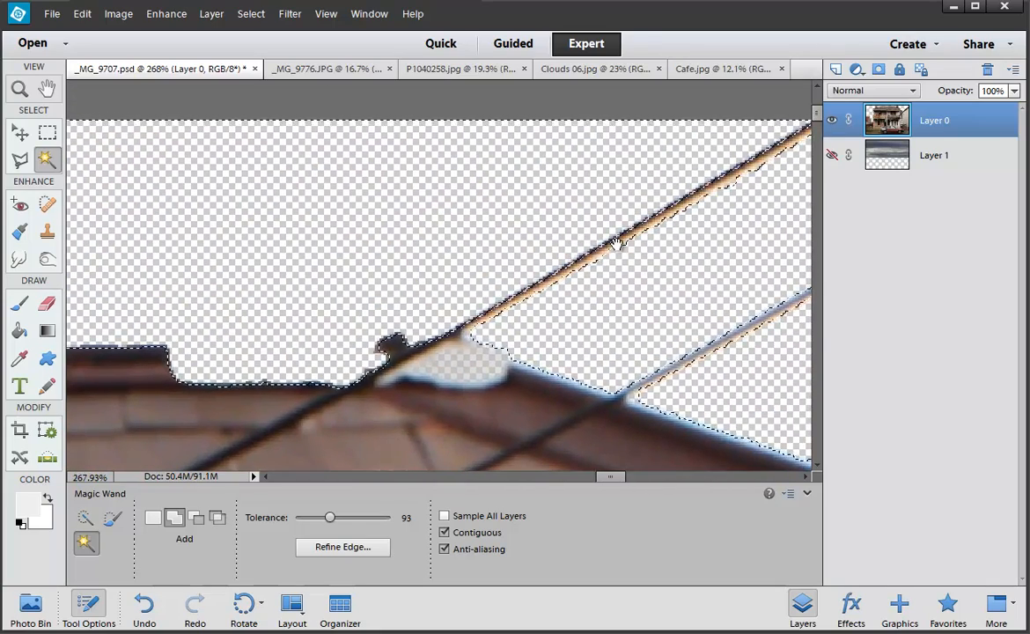
drag(156, 352, 502, 355)
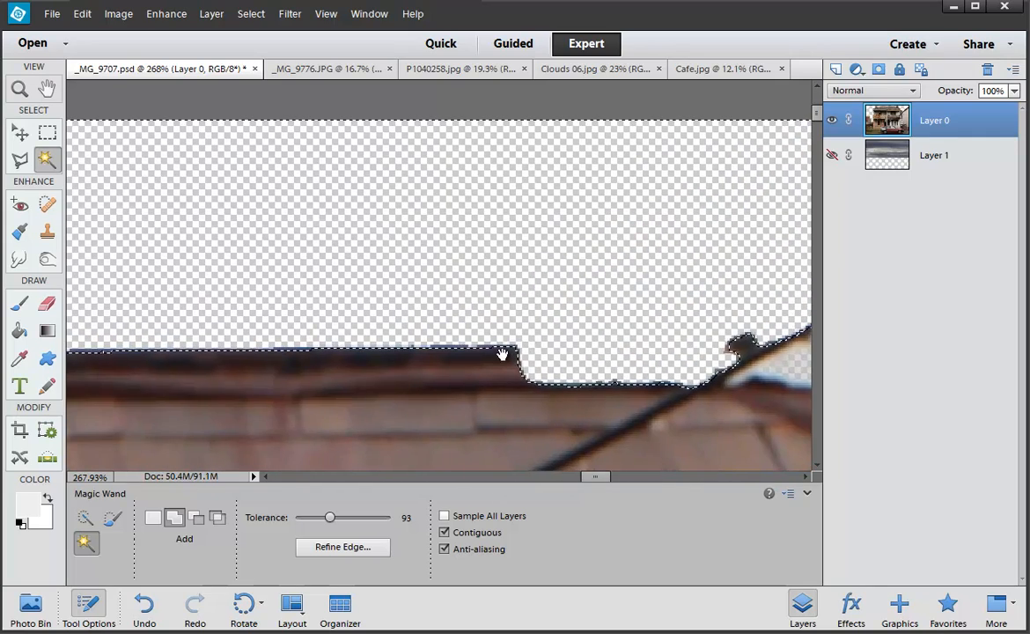
drag(317, 361, 591, 345)
drag(350, 361, 629, 385)
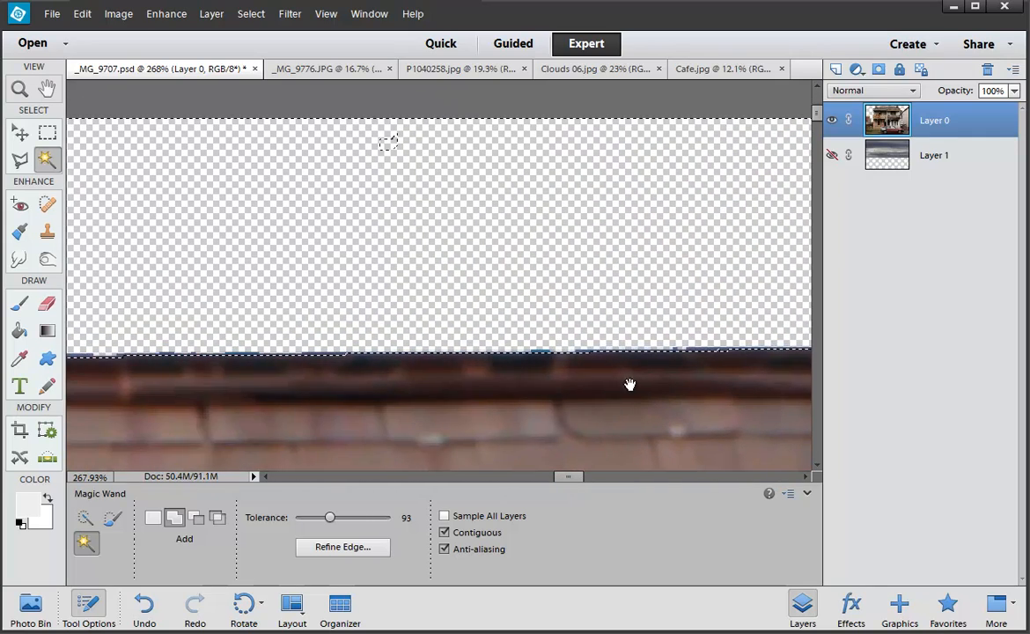
drag(351, 391, 375, 391)
key(ctrl+minus)
key(ctrl+minus)
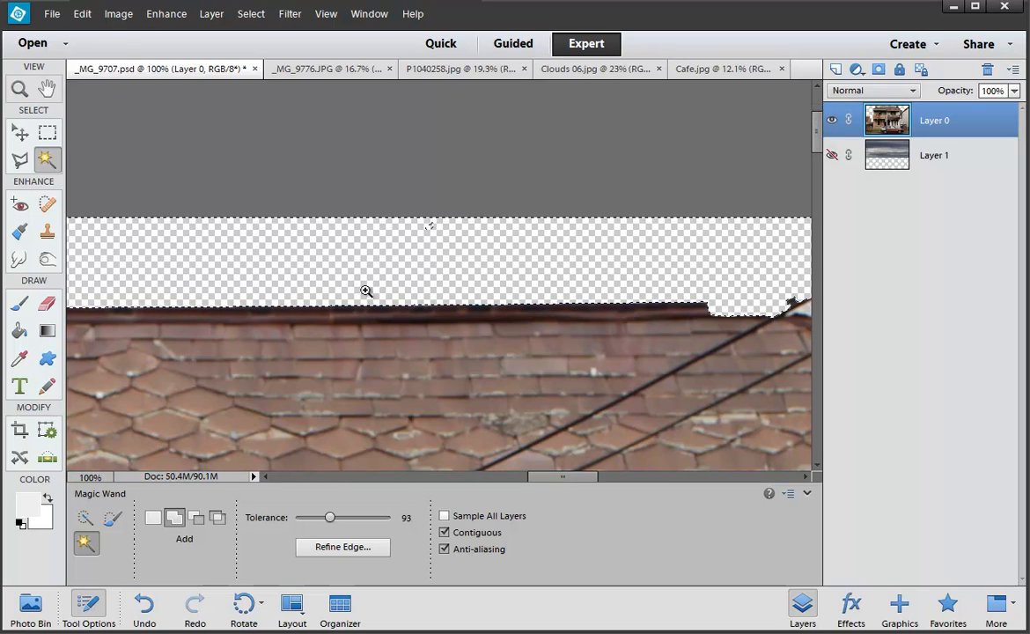
drag(363, 284, 459, 368)
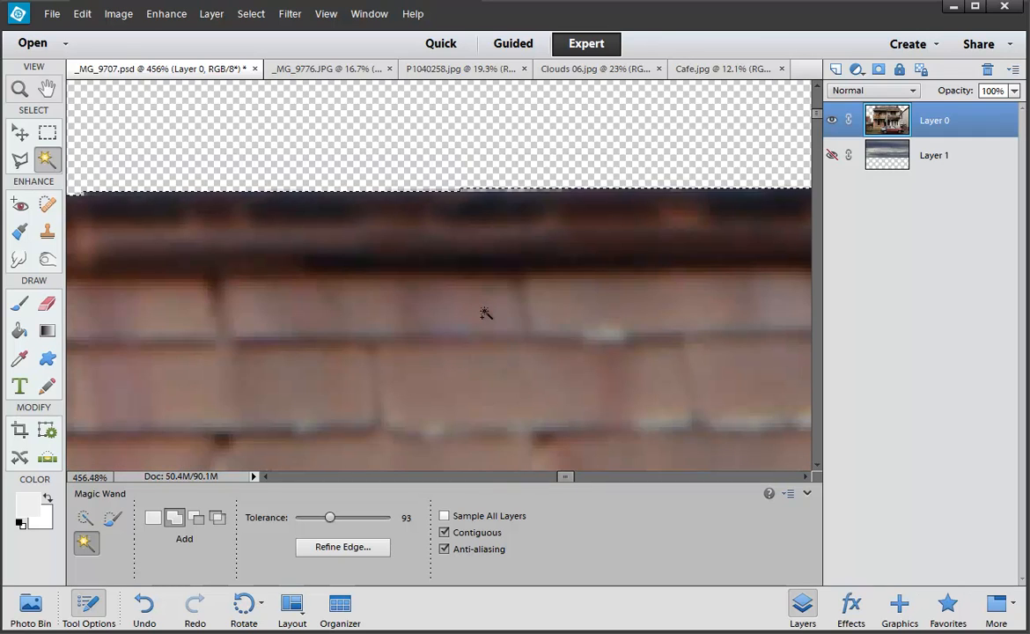
Try deleting the selected sky fringe above the roof ridge and undo the deletion
key(Delete)
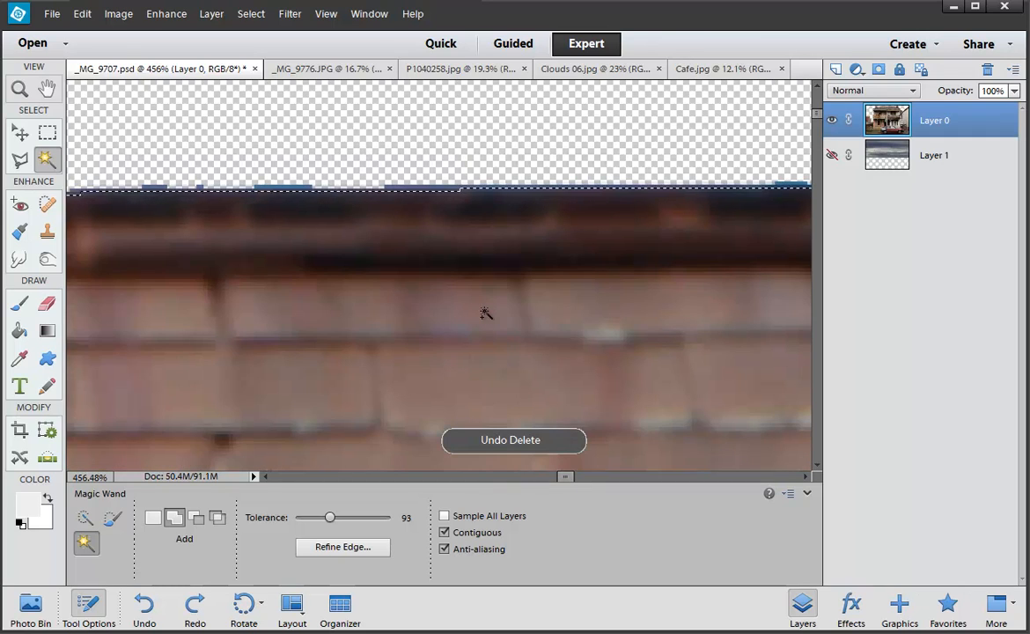
drag(184, 343, 394, 407)
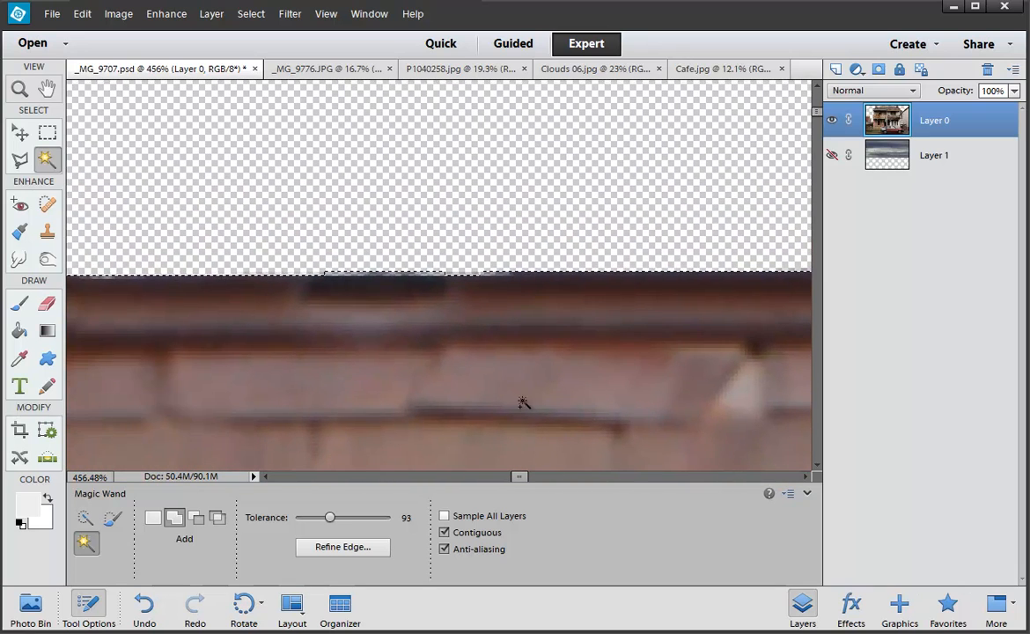
key(Delete)
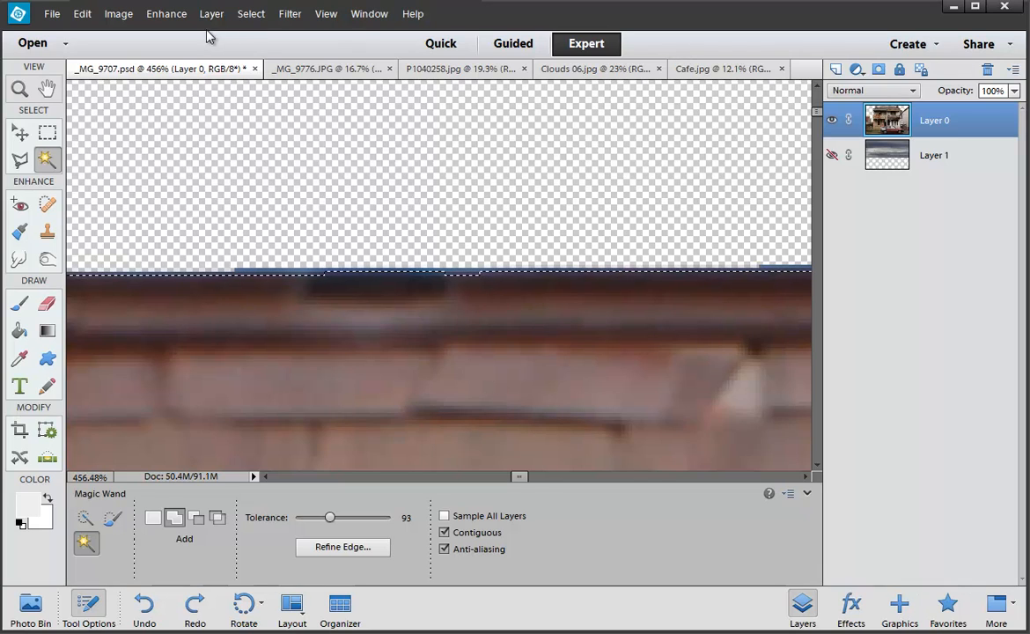
Feather the sky selection with a radius of 2 pixels
click(248, 14)
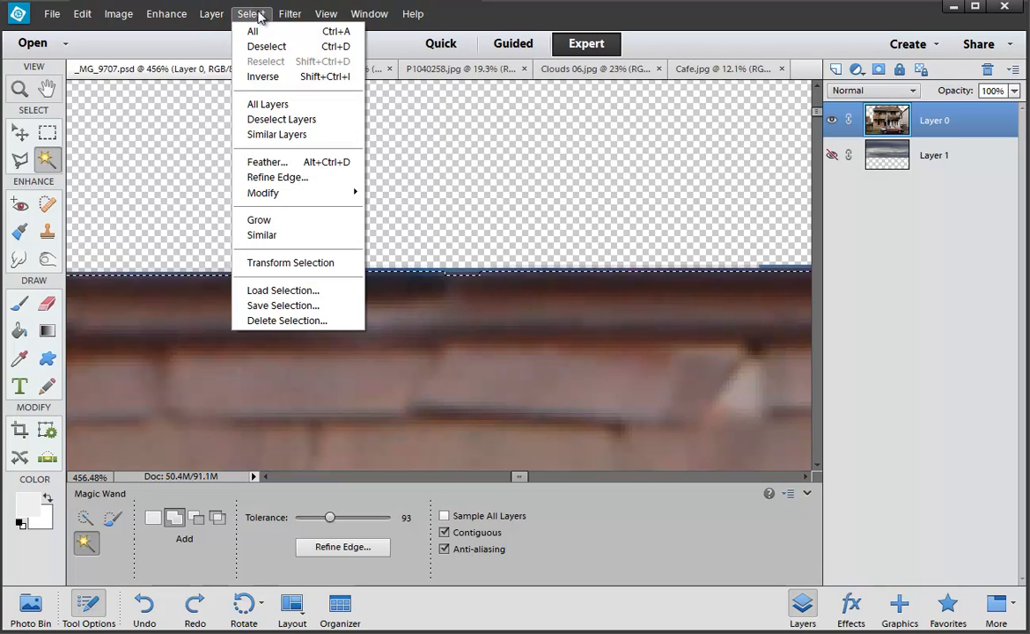
click(281, 165)
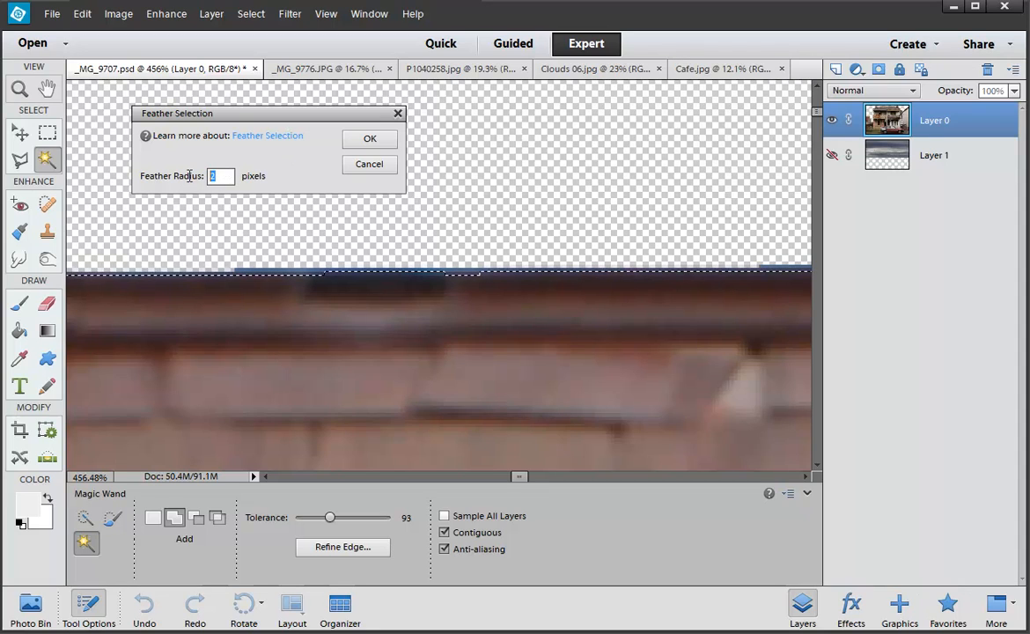
click(370, 140)
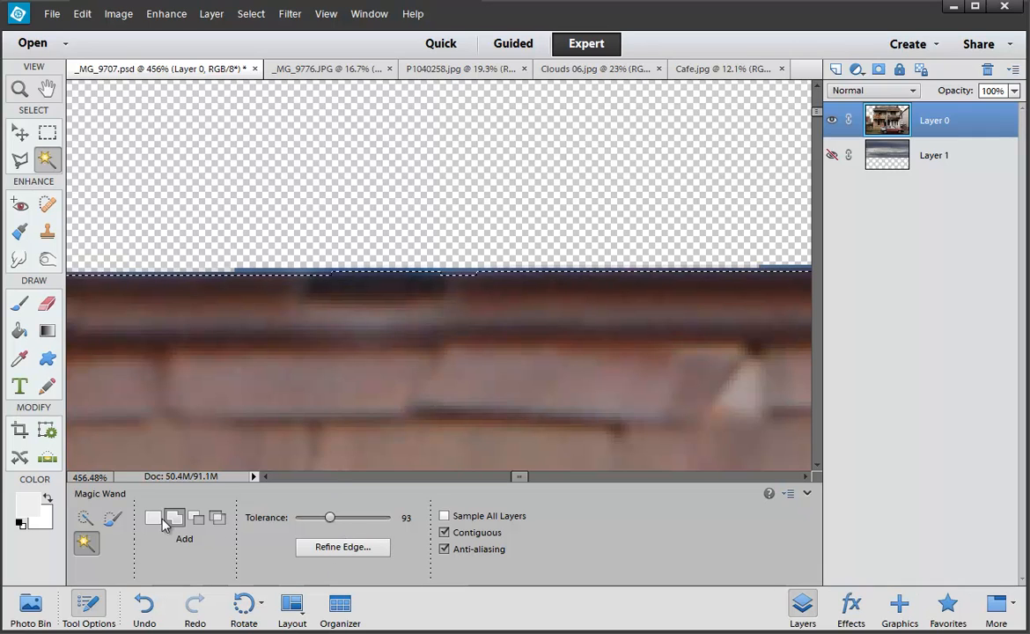
Preview the feathered selection edge with the Selection Brush in Mask mode and return it to Selection mode
click(113, 519)
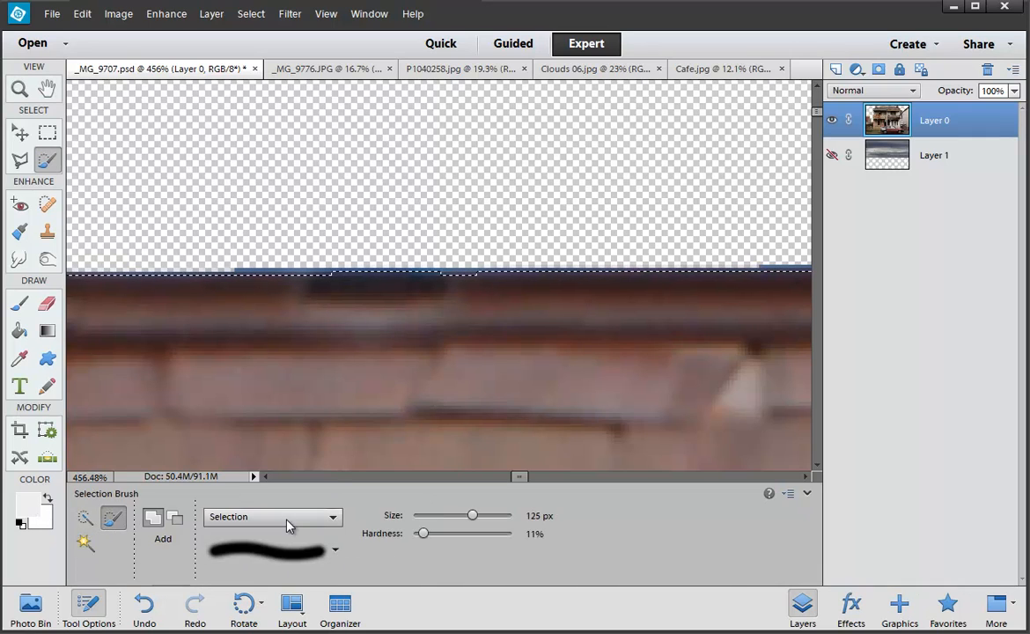
click(286, 520)
click(286, 551)
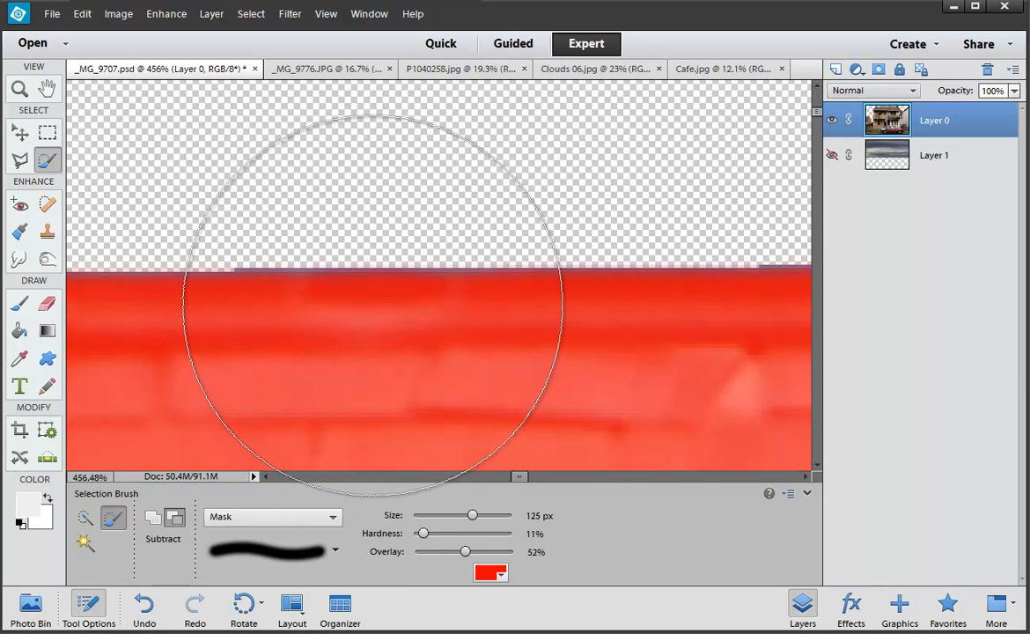
click(293, 517)
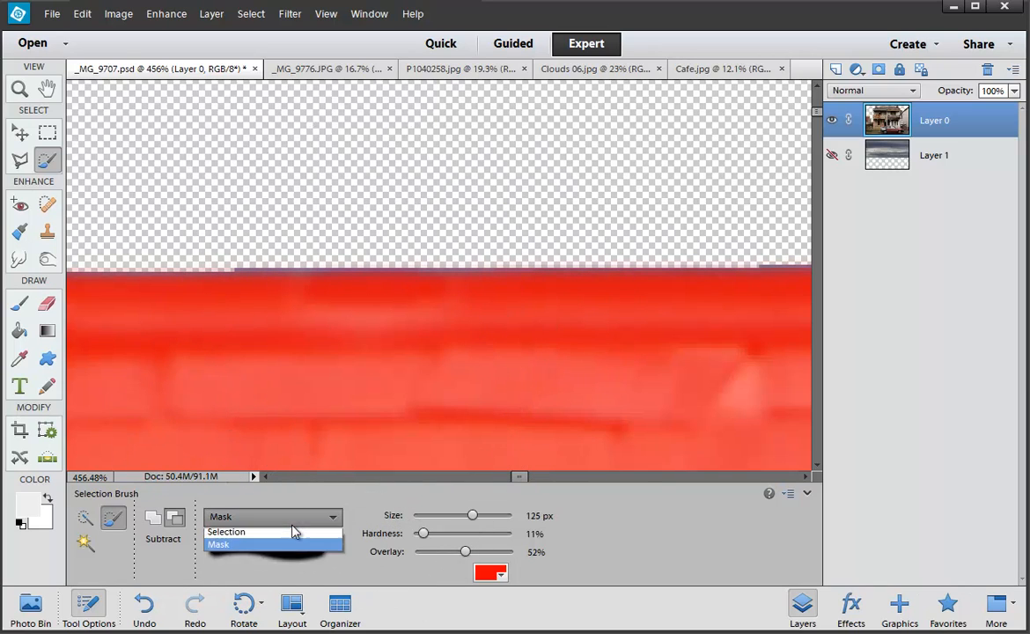
click(291, 537)
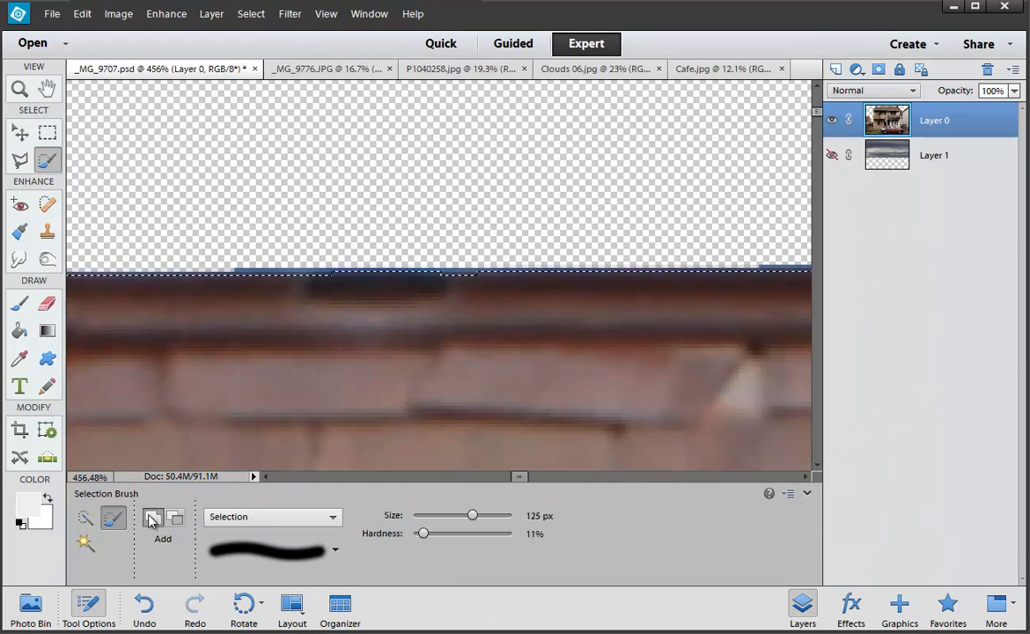
Return to the Magic Wand, try deleting the feathered sky fringe along the ridge, and undo the deletion
click(85, 518)
click(113, 518)
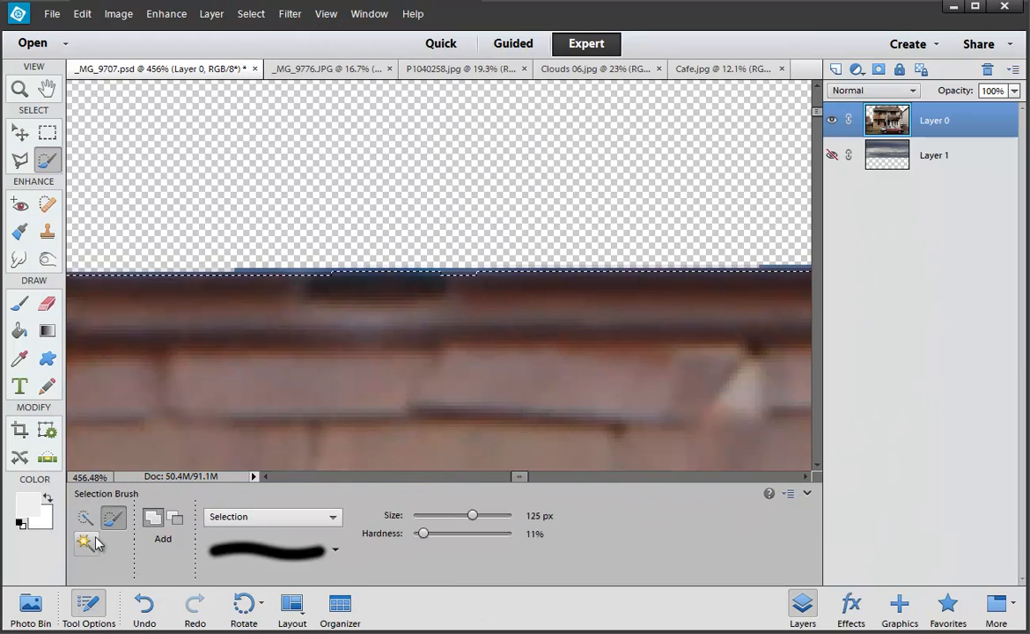
click(85, 543)
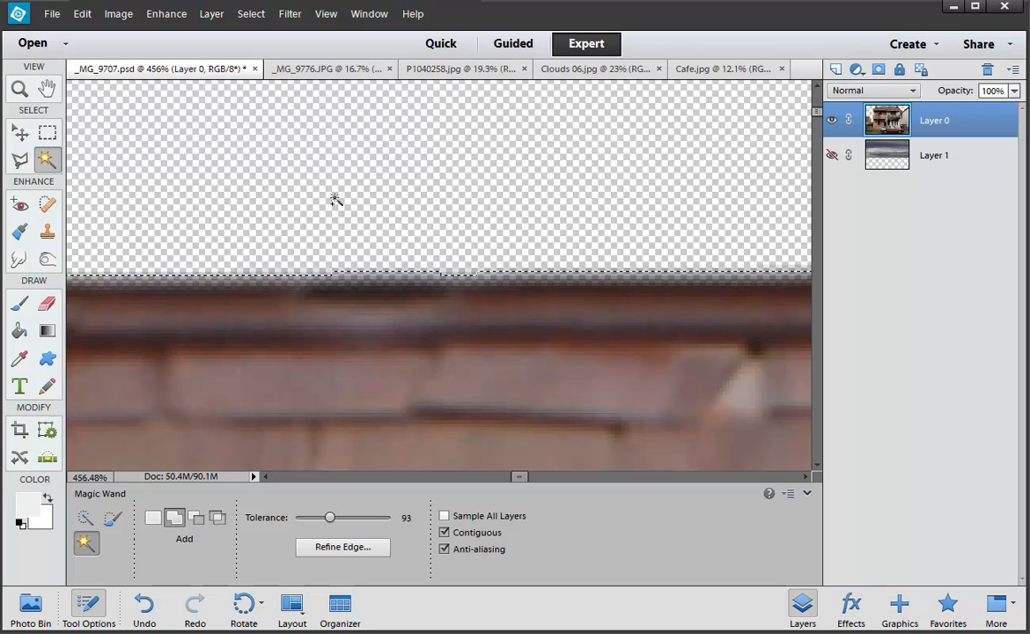
key(ctrl+z)
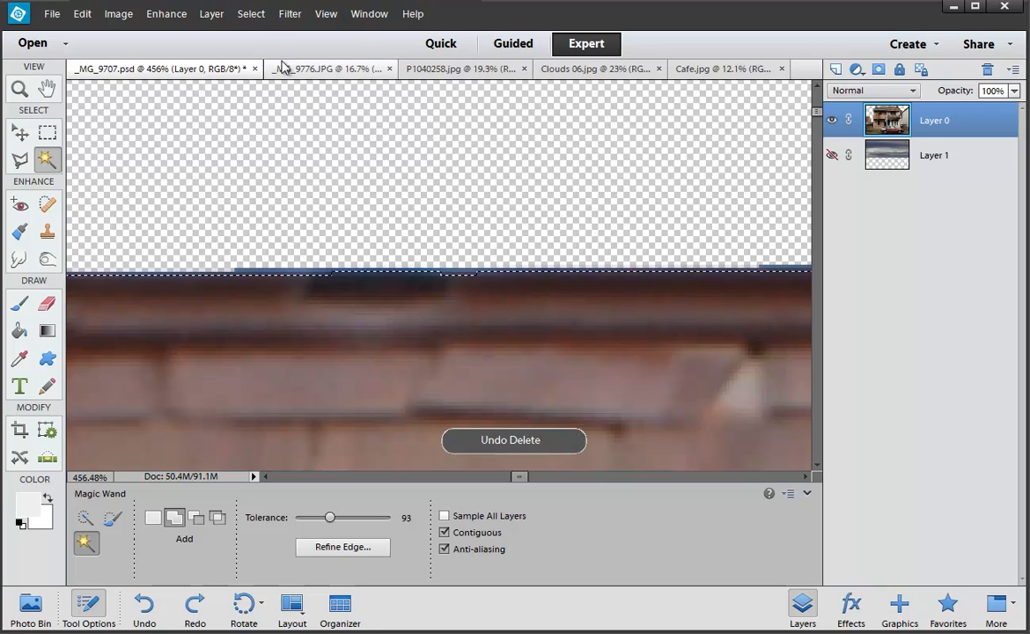
Try feathering the sky selection again and deleting the sky fringe along the roof ridge
click(251, 13)
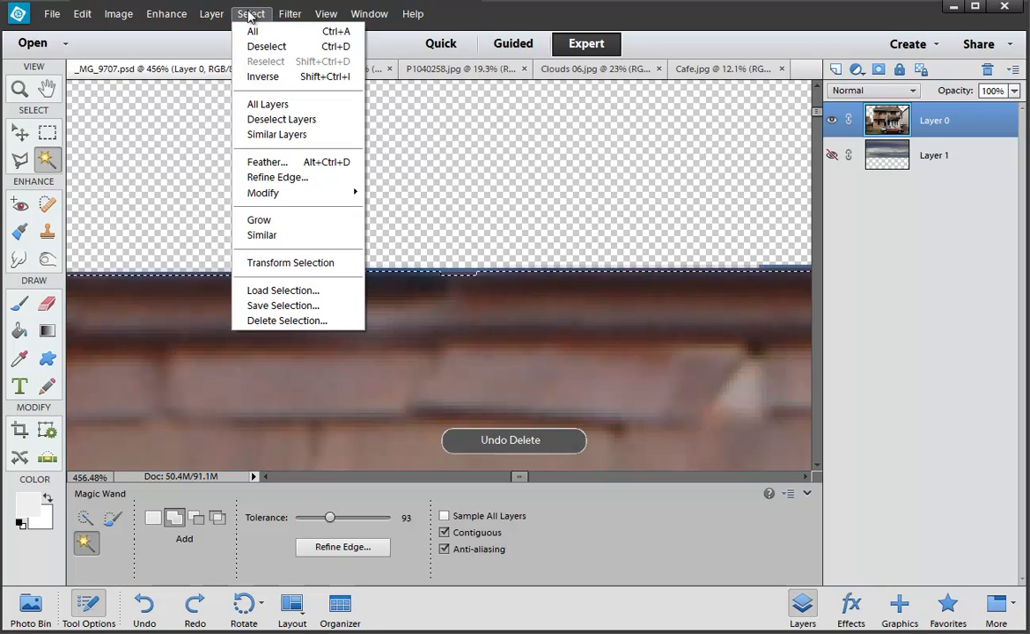
click(312, 163)
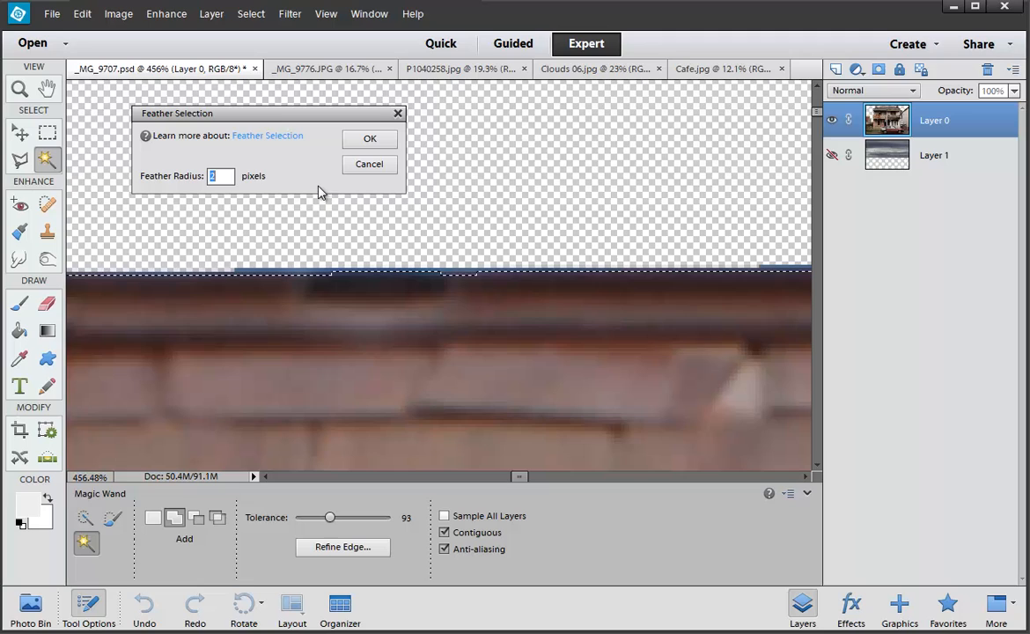
click(368, 138)
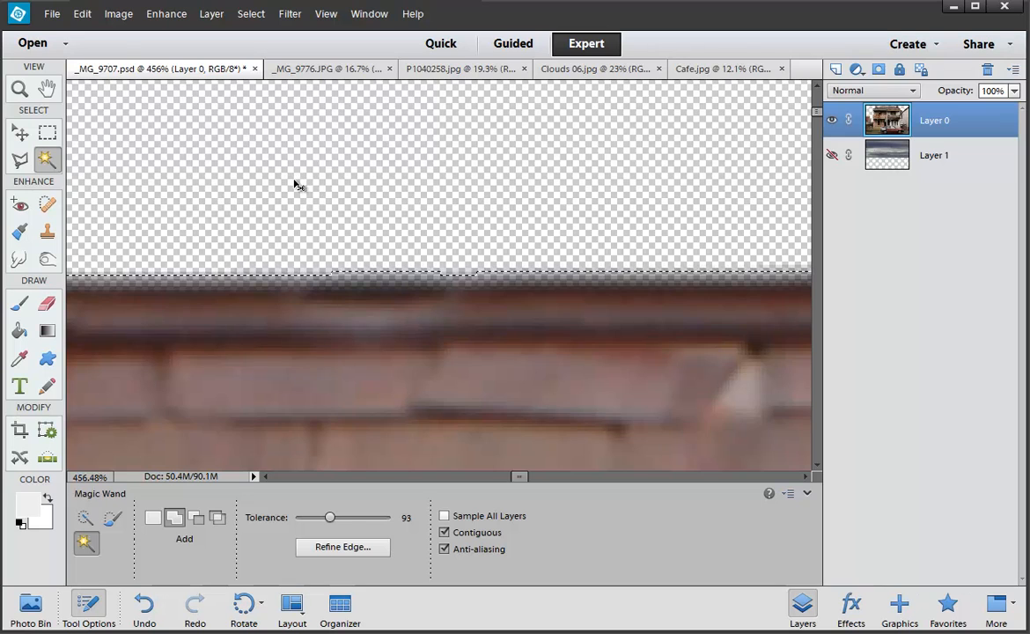
Show the cloud layer (Layer 1) and hide the selection outline to check how the roof edge blends with the sky
key(ctrl+minus)
key(ctrl+minus)
key(ctrl+minus)
key(ctrl+minus)
key(ctrl+minus)
key(ctrl+minus)
key(ctrl+minus)
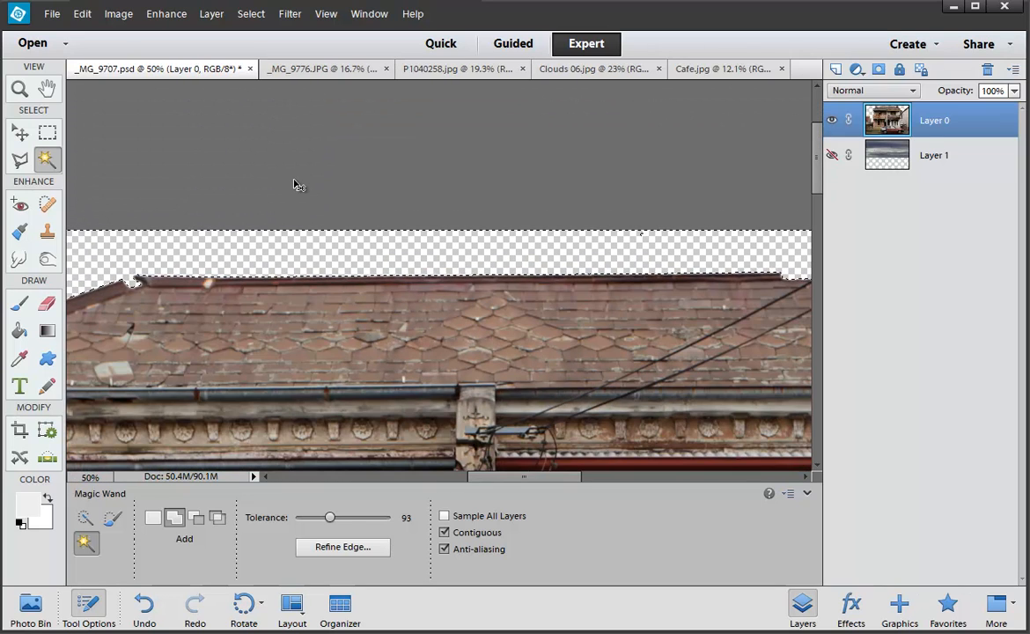
click(832, 155)
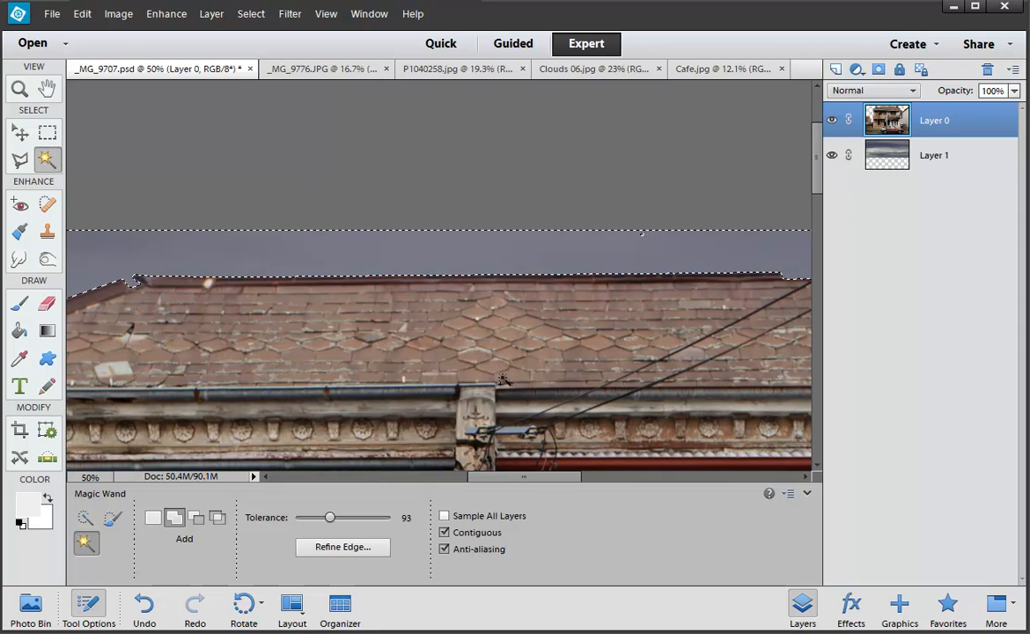
key(ctrl+d)
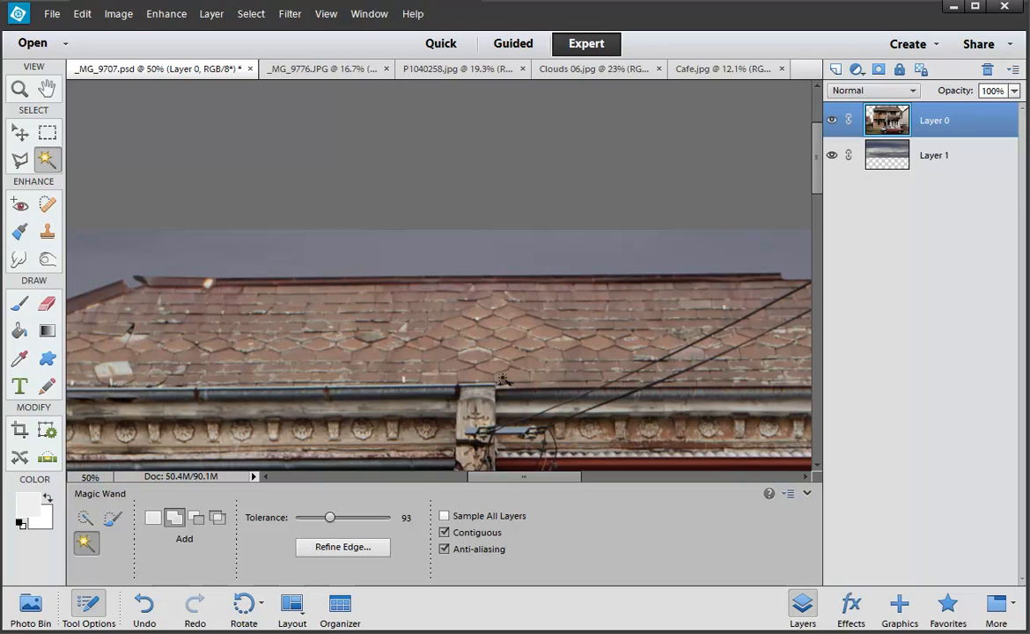
Undo the recent delete, feather, expand and selection edits, and make the cloud layer (Layer 1) visible again
key(ctrl+z)
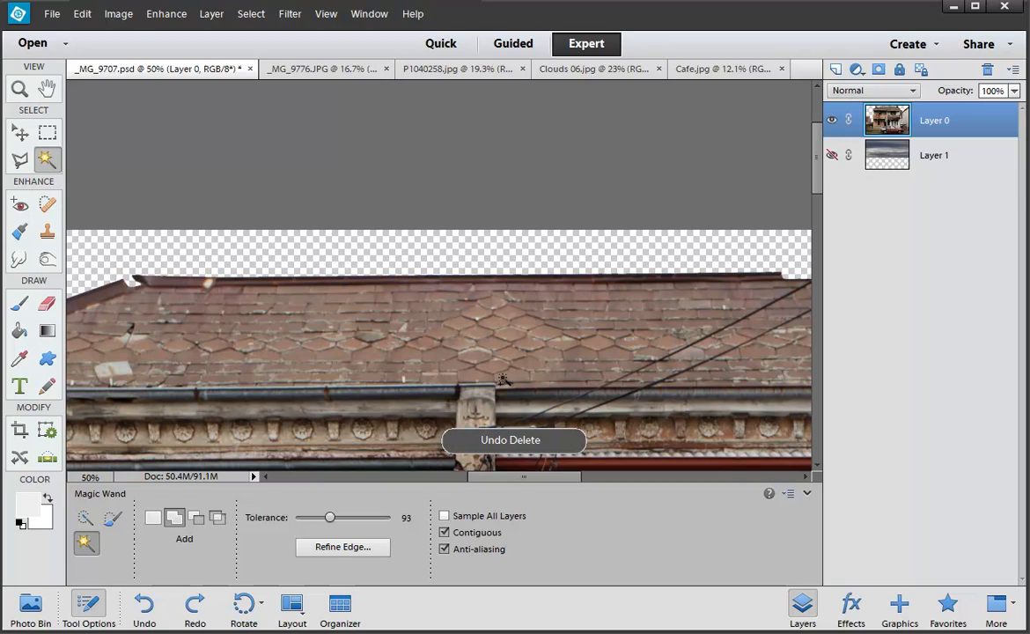
key(ctrl+z)
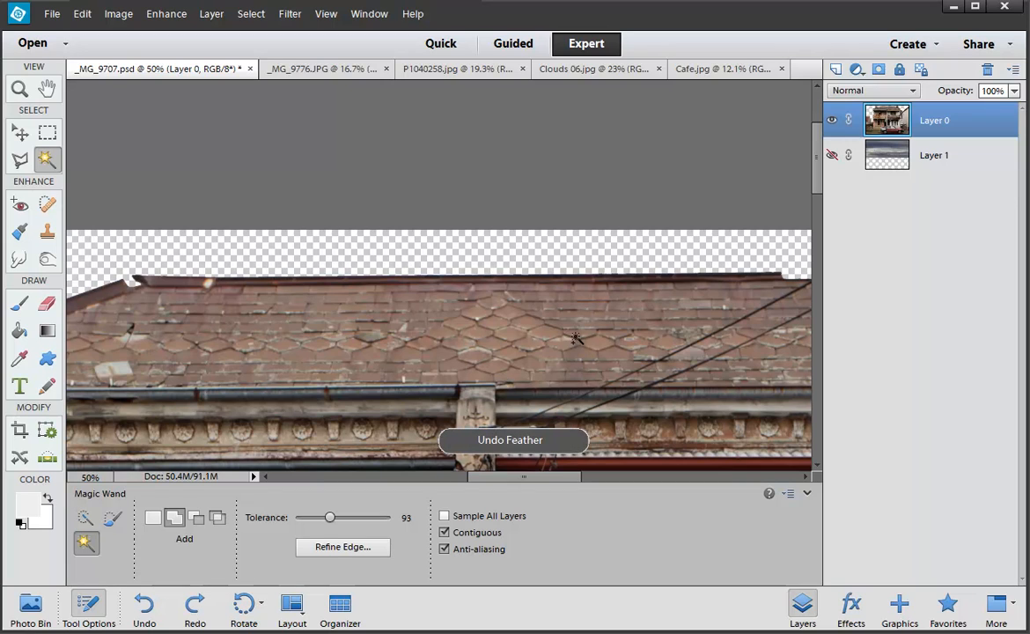
click(832, 155)
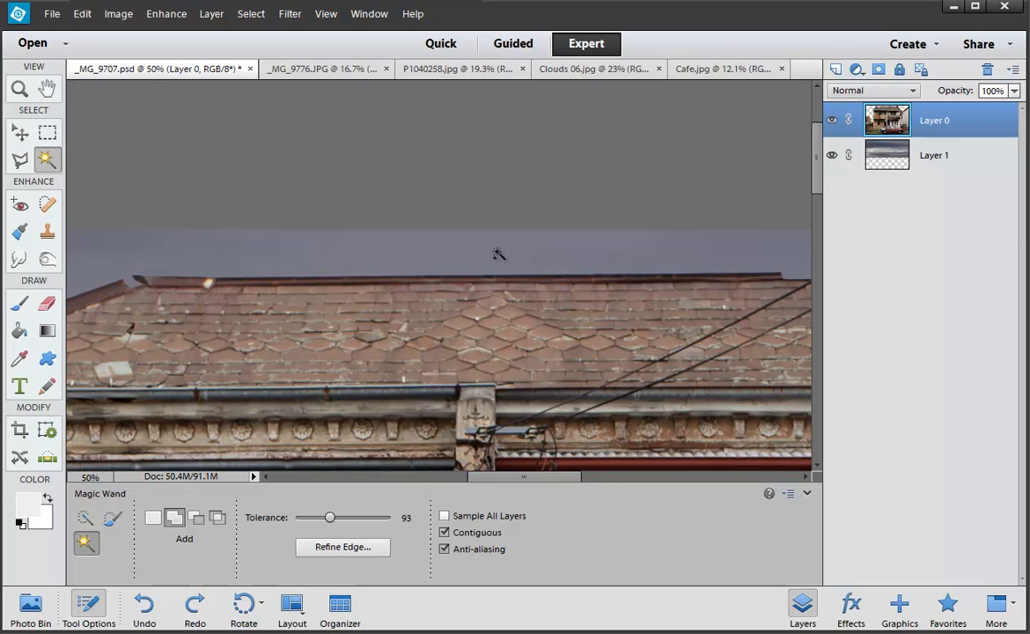
key(ctrl+z)
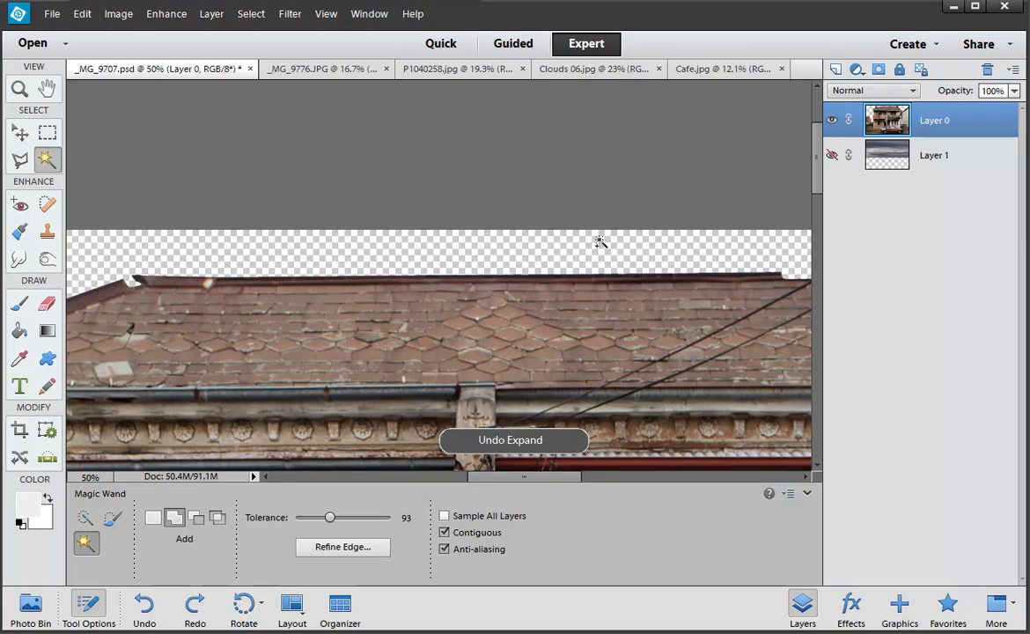
key(ctrl+z)
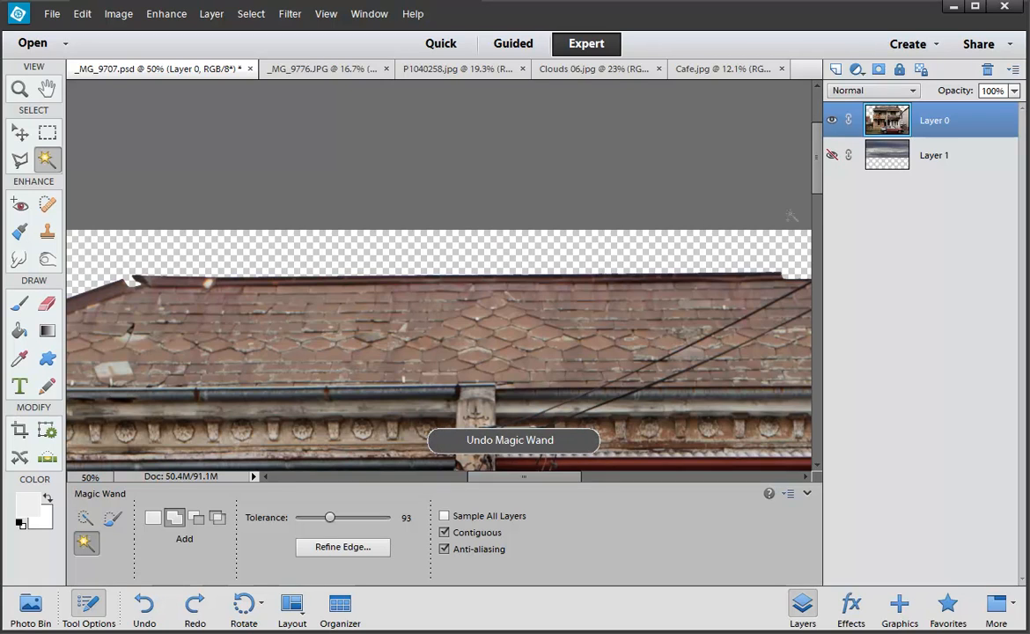
click(832, 156)
key(ctrl+z)
key(ctrl+z)
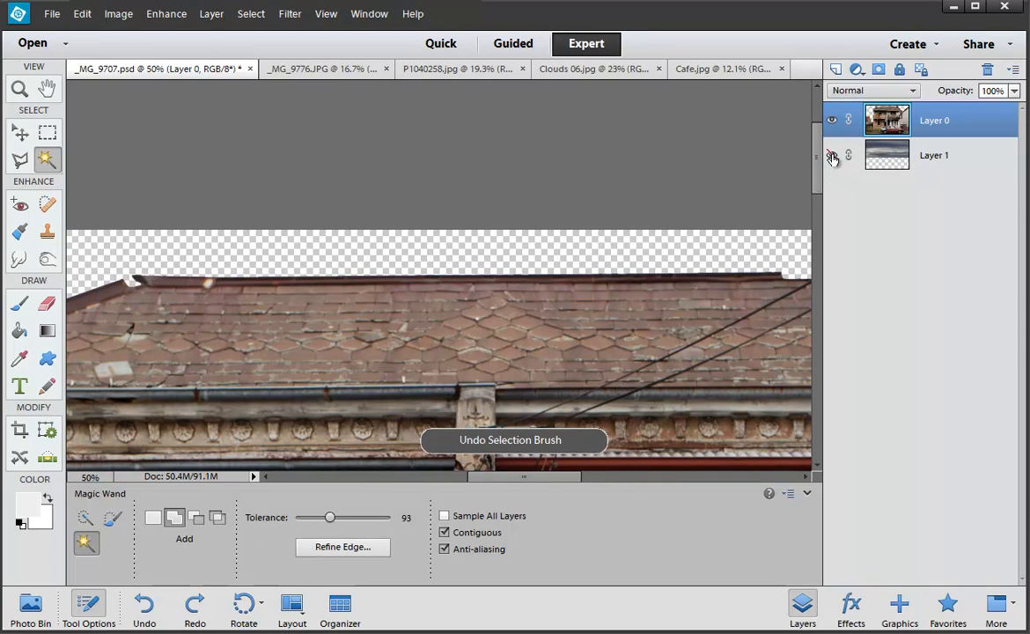
click(831, 156)
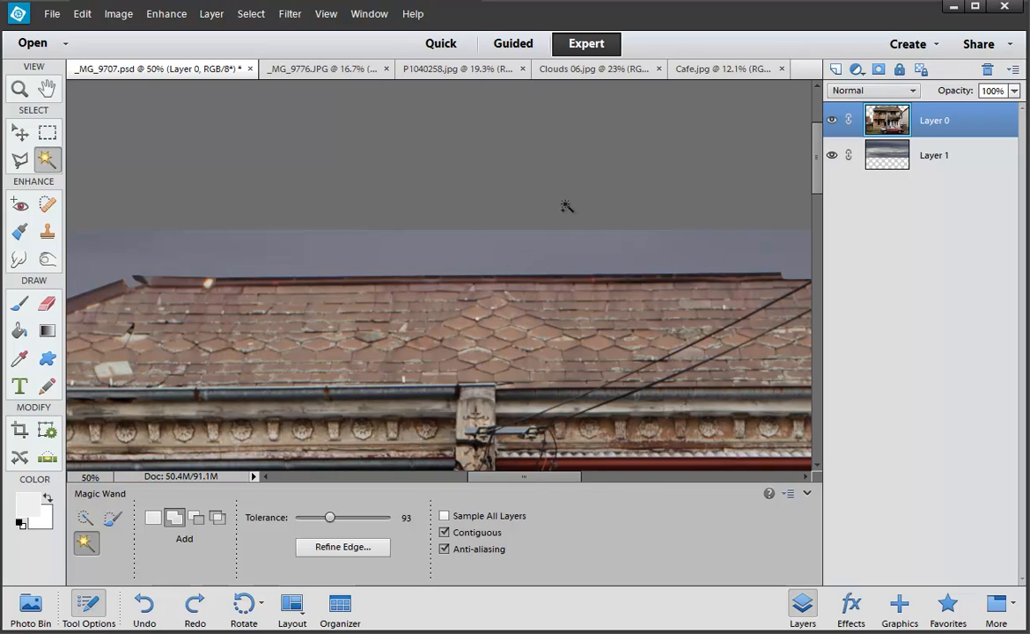
Select the emptied sky around the chimney with the Magic Wand, expand the selection by 2 pixels and delete the fringe, hiding the selection outline
drag(565, 207, 214, 326)
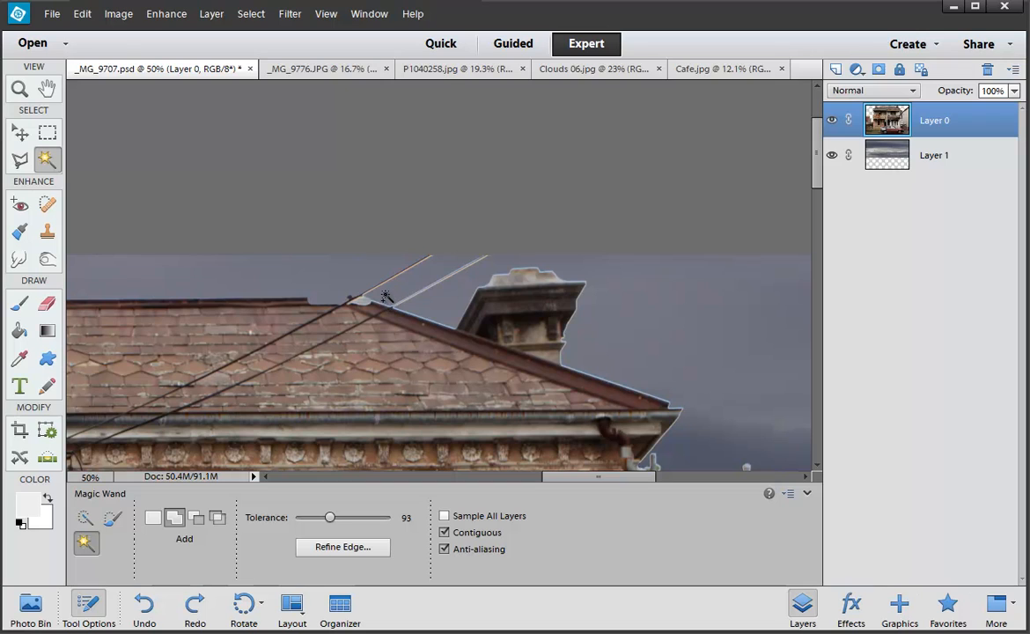
click(428, 275)
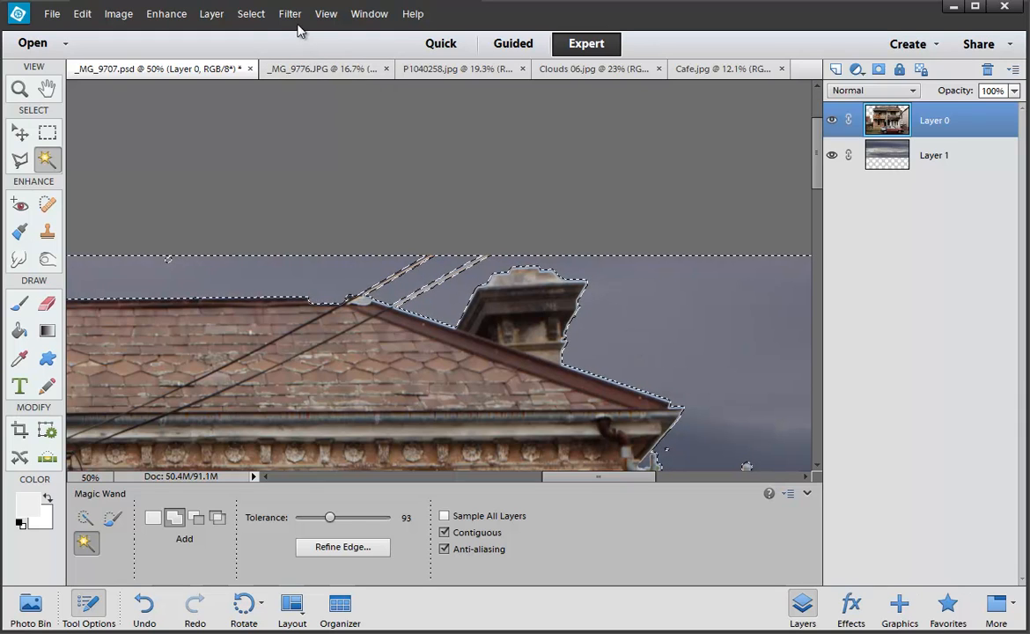
click(251, 14)
mouse_move(292, 193)
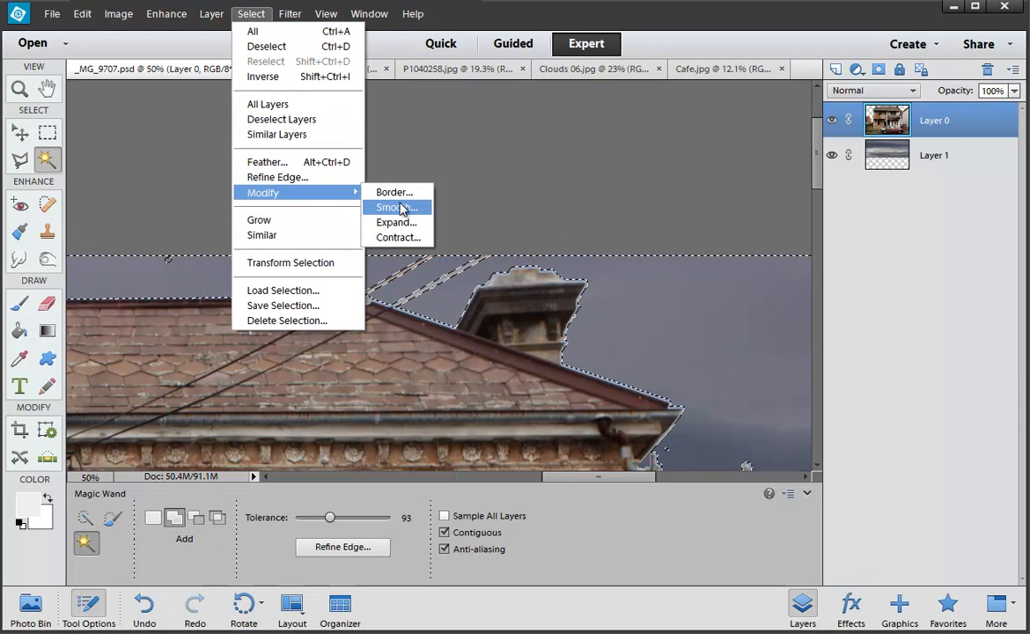
click(394, 223)
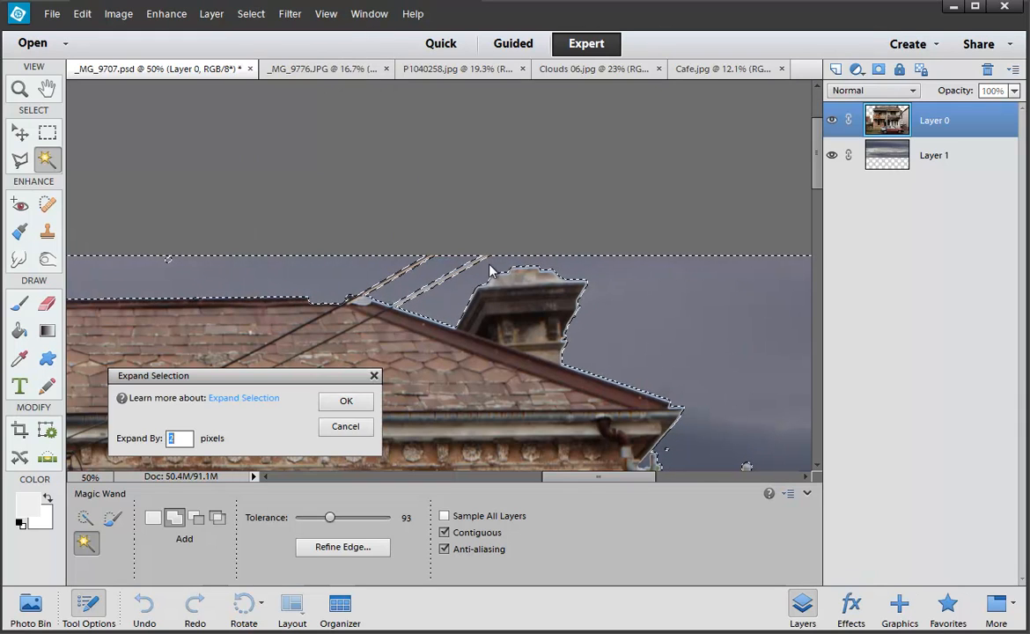
click(351, 401)
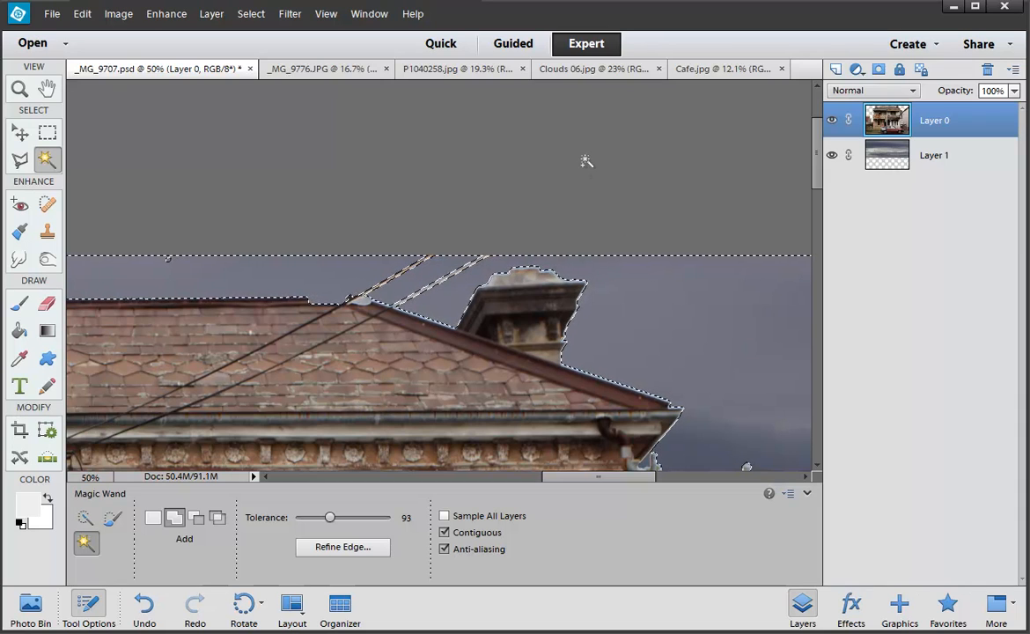
key(ctrl+h)
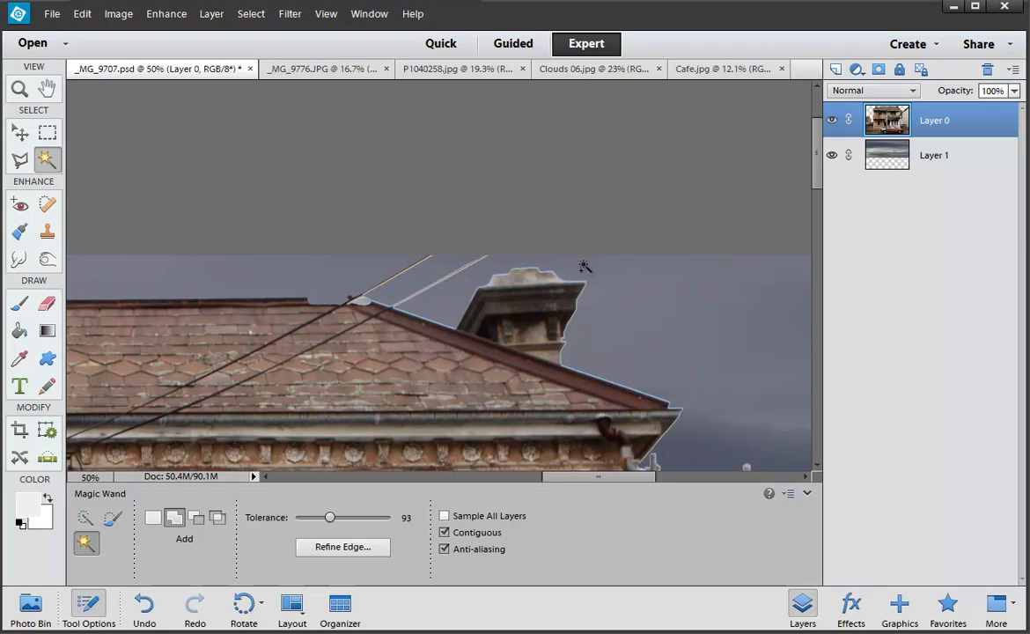
click(247, 14)
click(286, 162)
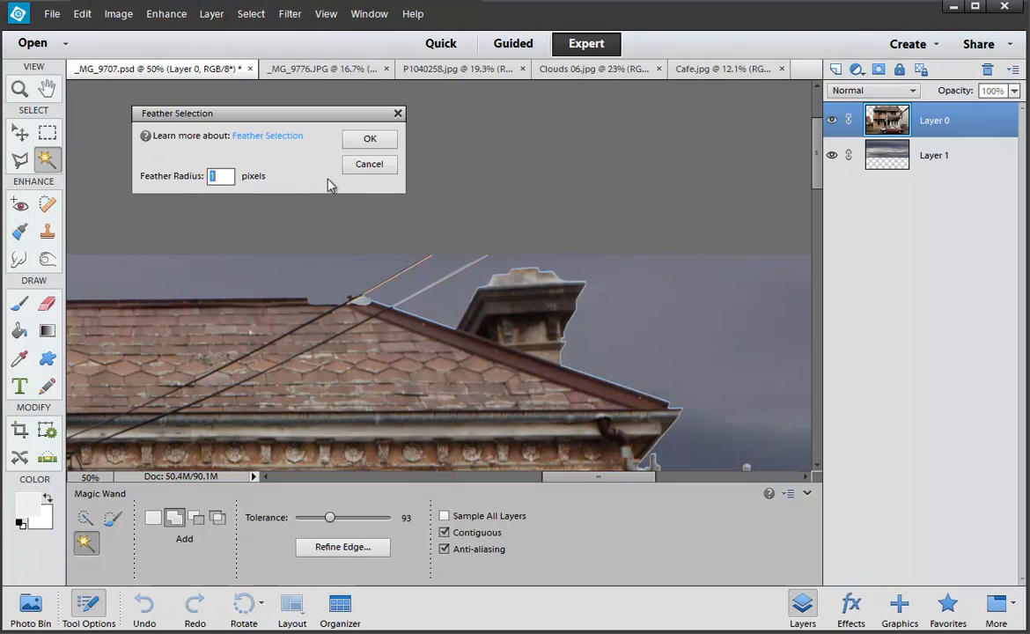
click(356, 160)
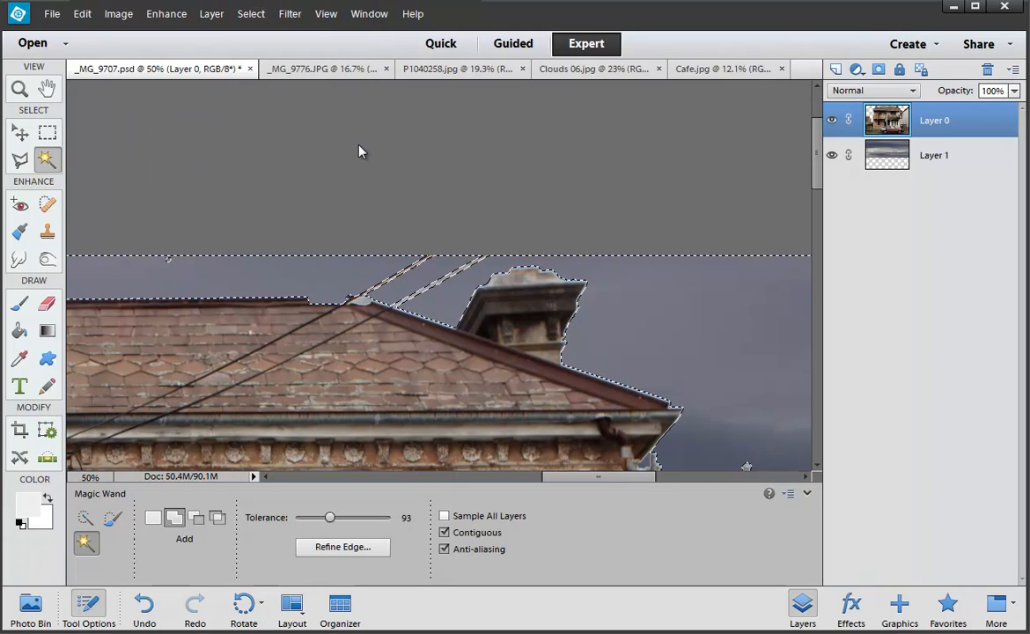
Hide the selection outline and examine the cut-out edges along the roof, balcony and neighbouring brick building against the clouds
key(ctrl+d)
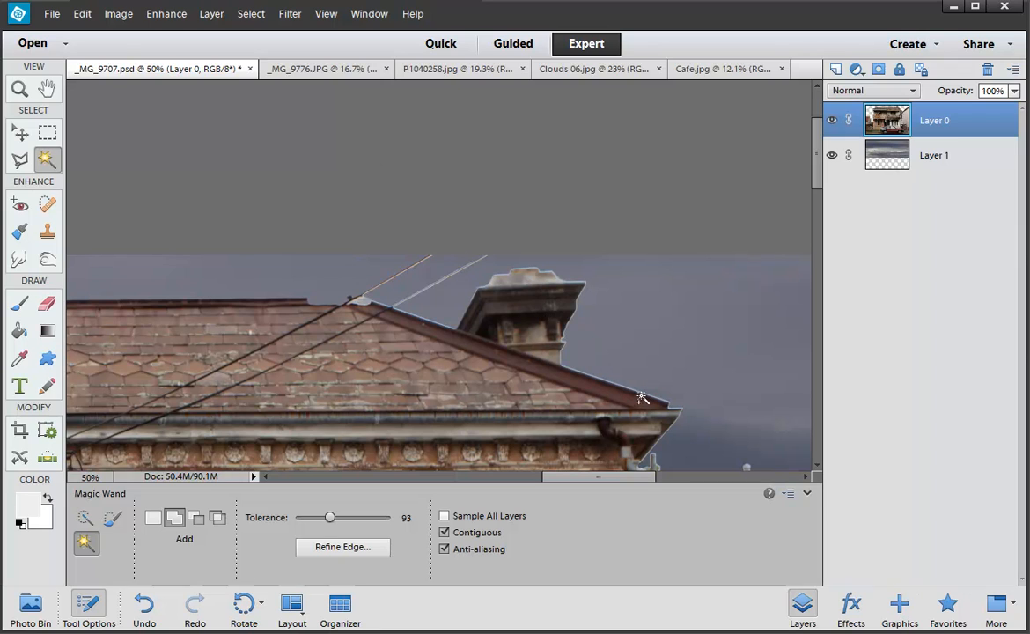
key(space)
drag(113, 376, 607, 421)
drag(317, 407, 502, 363)
scroll(490, 280, down, 10)
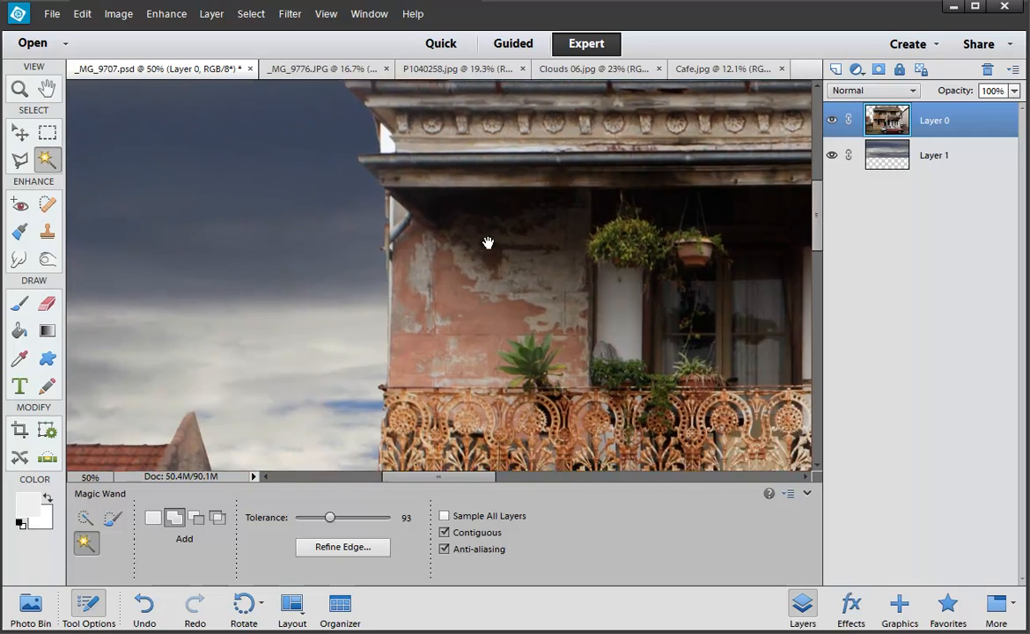
scroll(486, 275, down, 8)
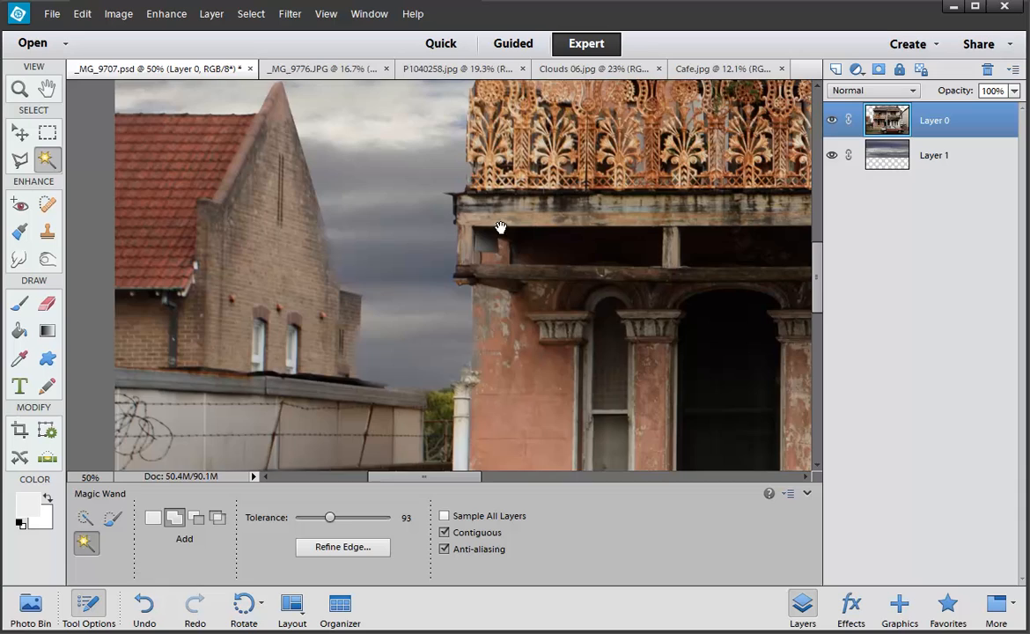
drag(500, 227, 559, 331)
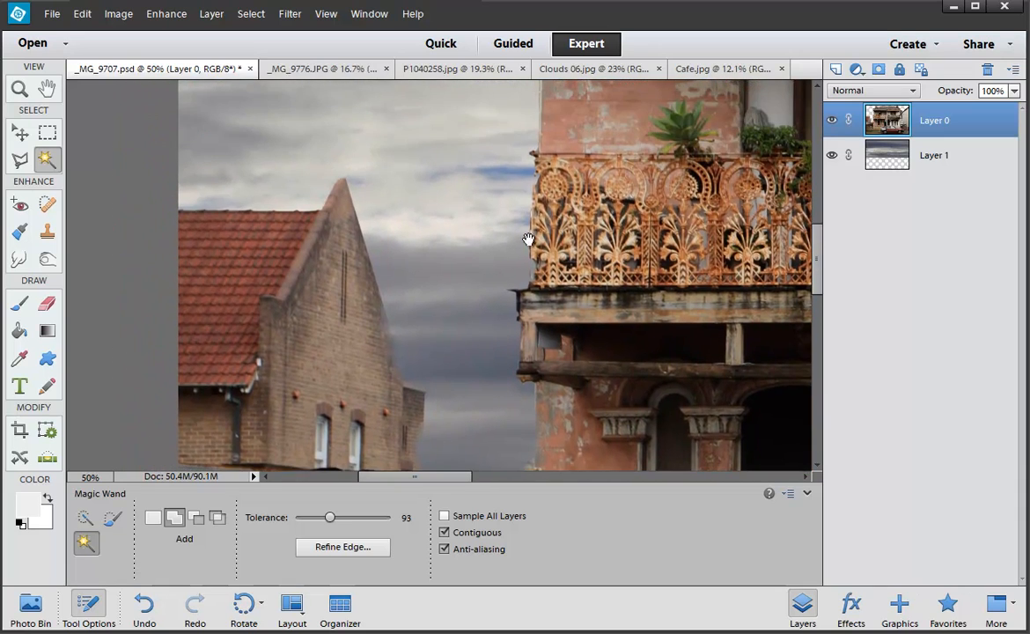
drag(528, 239, 529, 307)
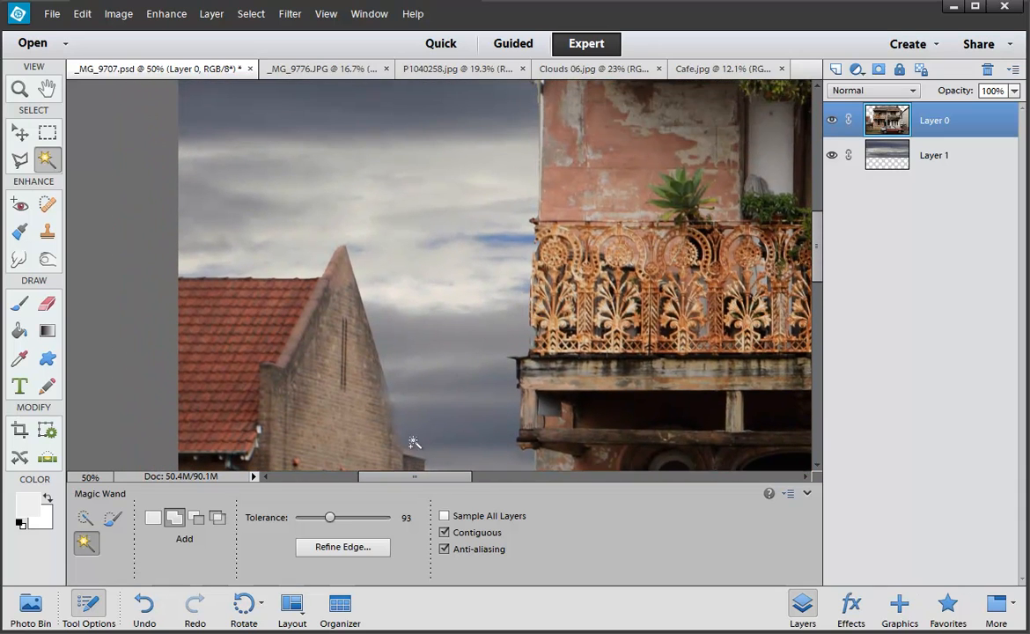
Open Refine Edge for the sky selection, preview it in Overlay view, and switch back to Marching Ants view
click(377, 548)
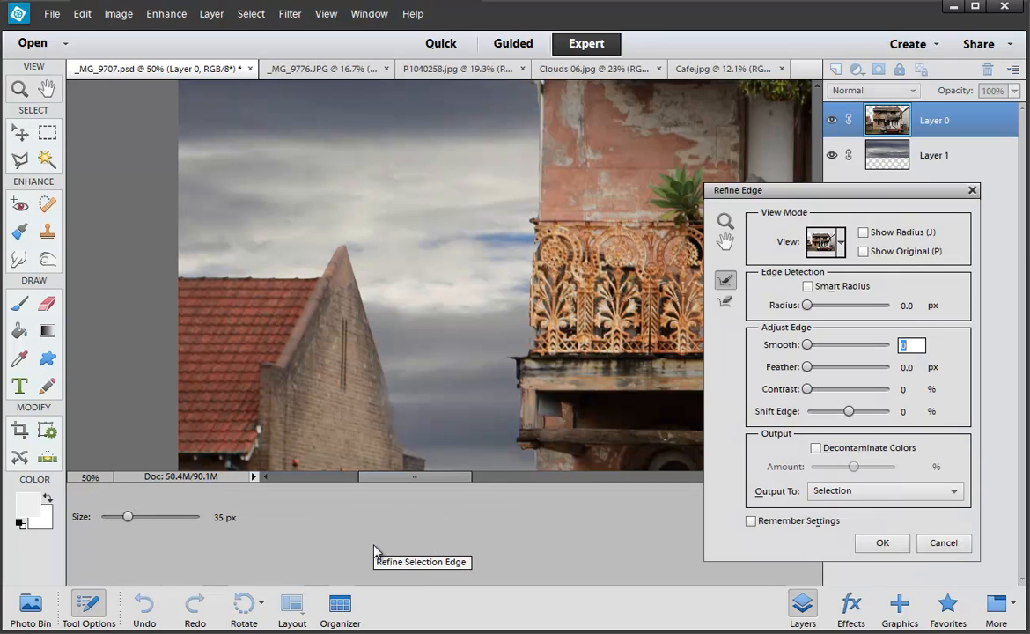
drag(832, 199, 661, 153)
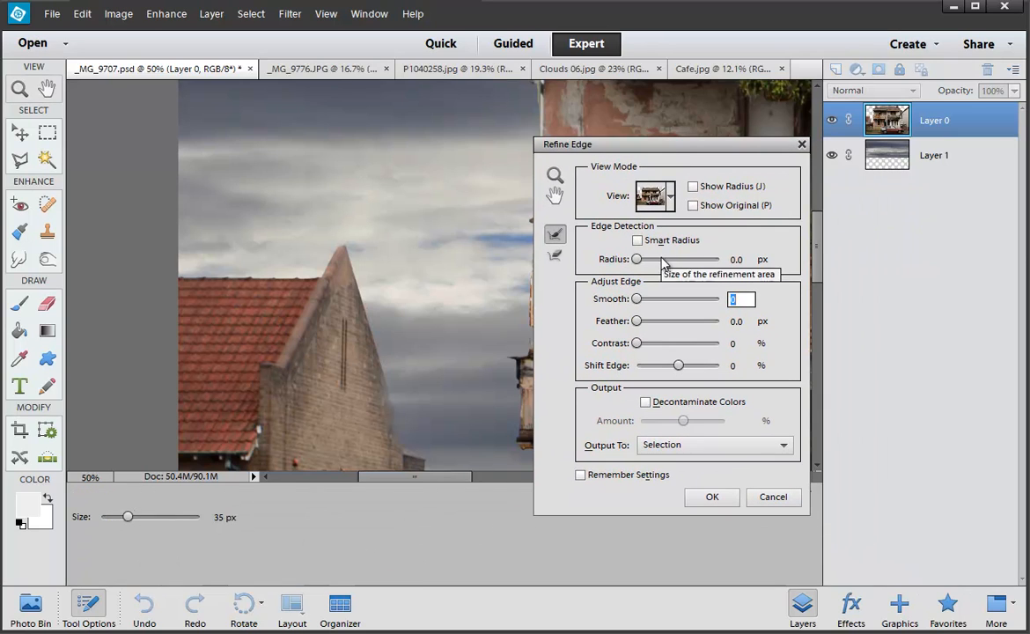
click(656, 197)
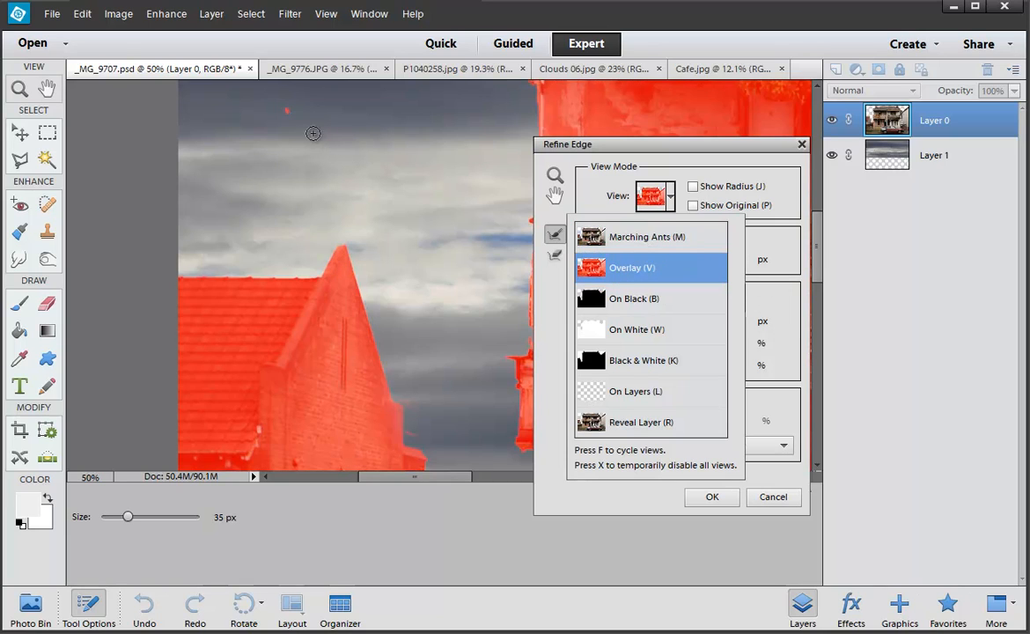
click(284, 112)
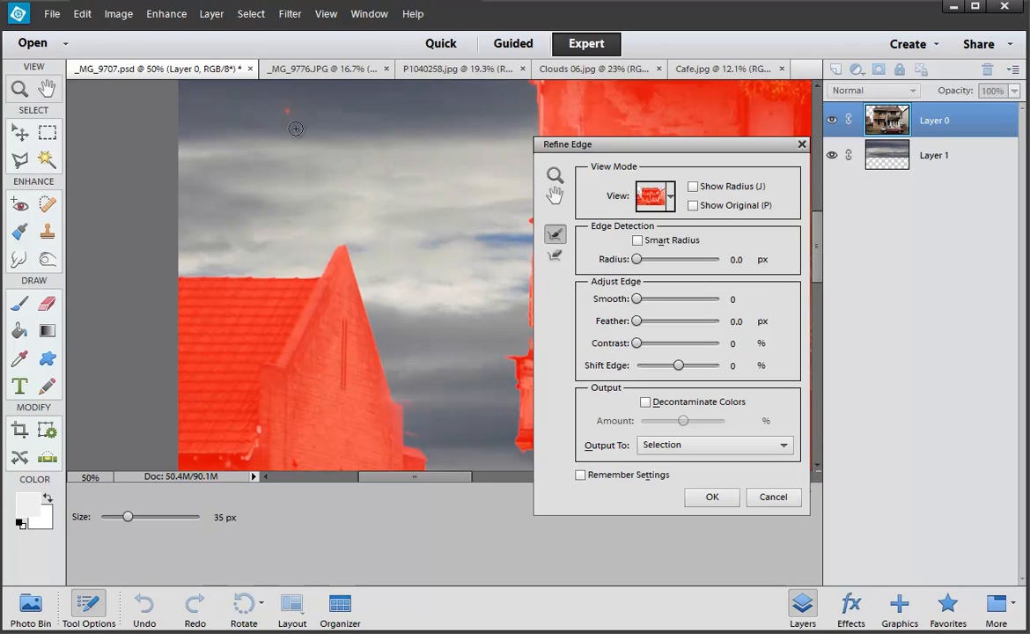
click(641, 197)
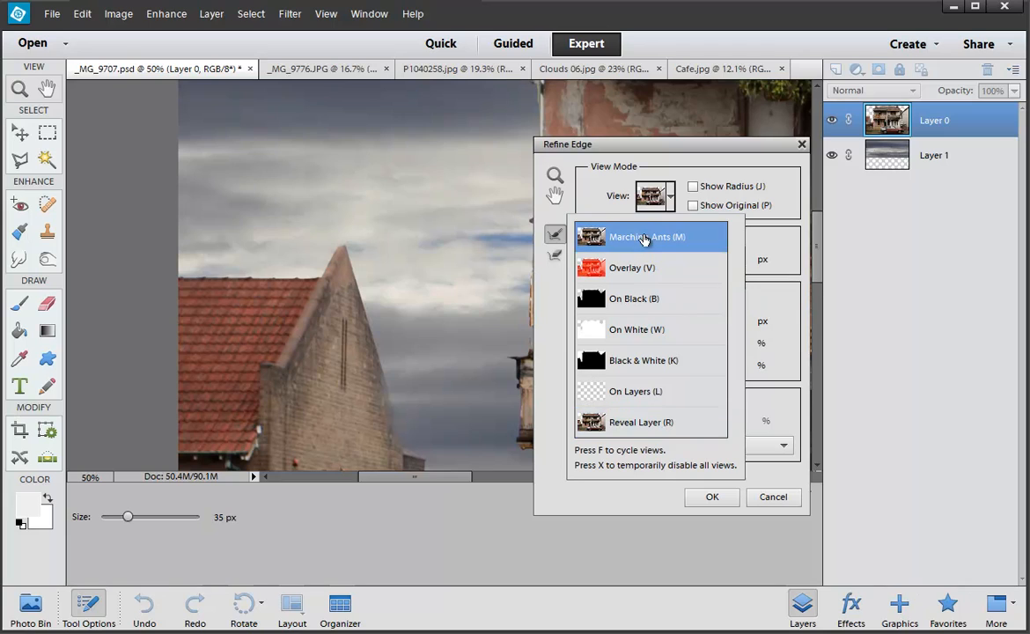
click(646, 238)
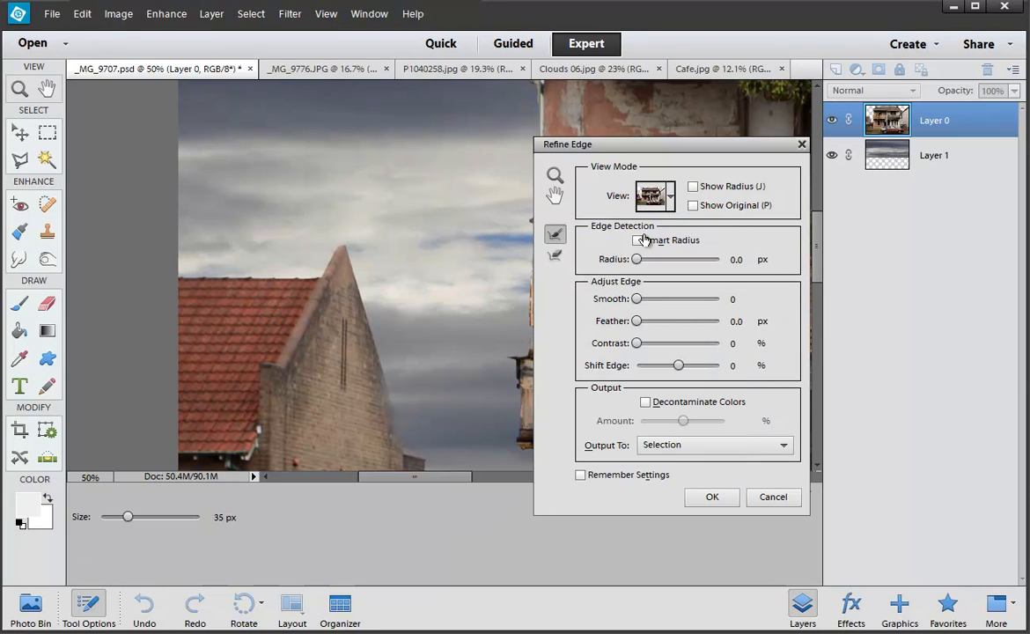
Set the edge refinement's Smooth to 34 and Feather to 2.7 px for the sky selection
drag(637, 302, 668, 303)
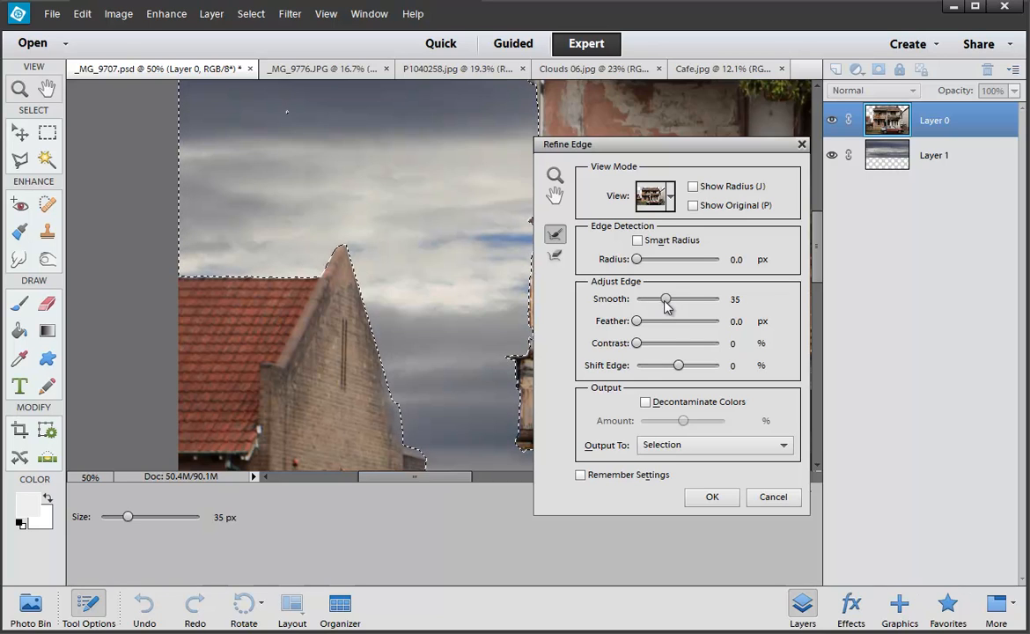
drag(665, 301, 666, 300)
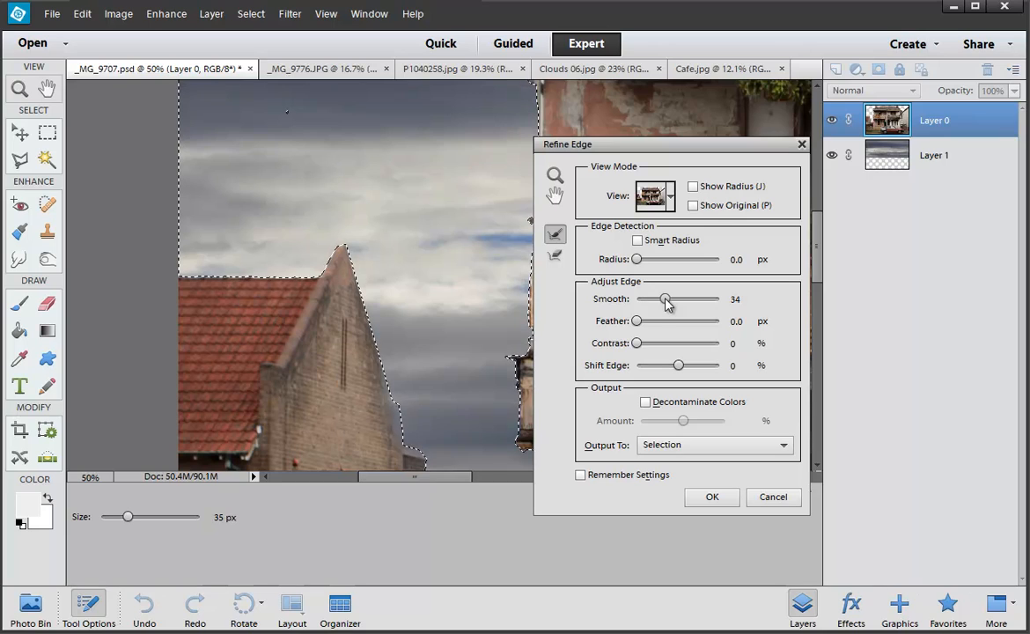
mouse_move(637, 324)
mouse_down()
mouse_move(681, 328)
mouse_move(648, 323)
mouse_up()
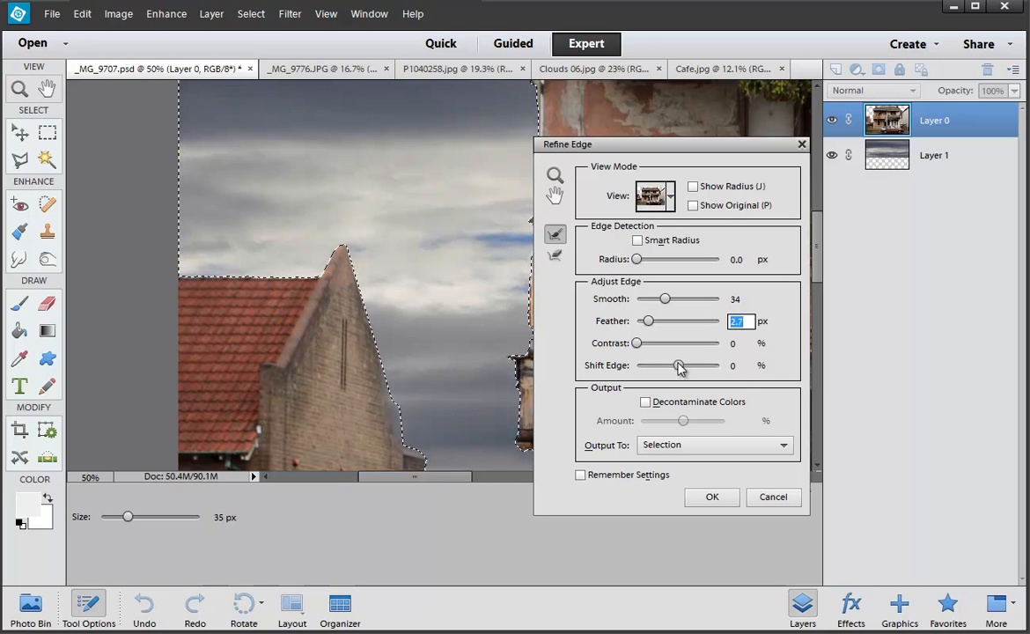
Try Shift Edge values of +18, -85 and +14 % on the sky selection's edge, and cancel the refinement
drag(679, 366, 688, 368)
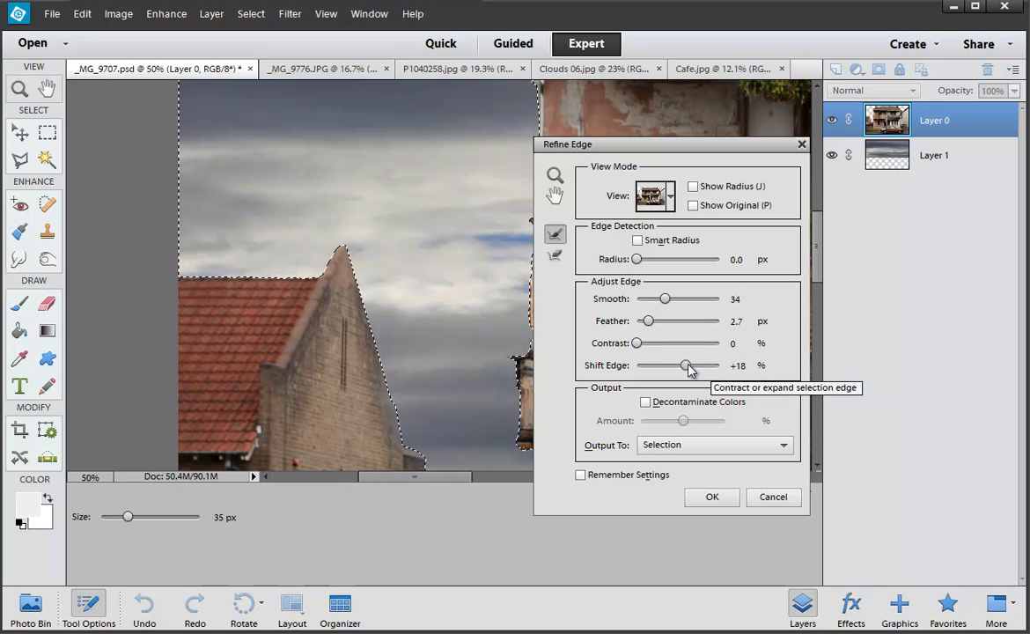
drag(690, 370, 645, 373)
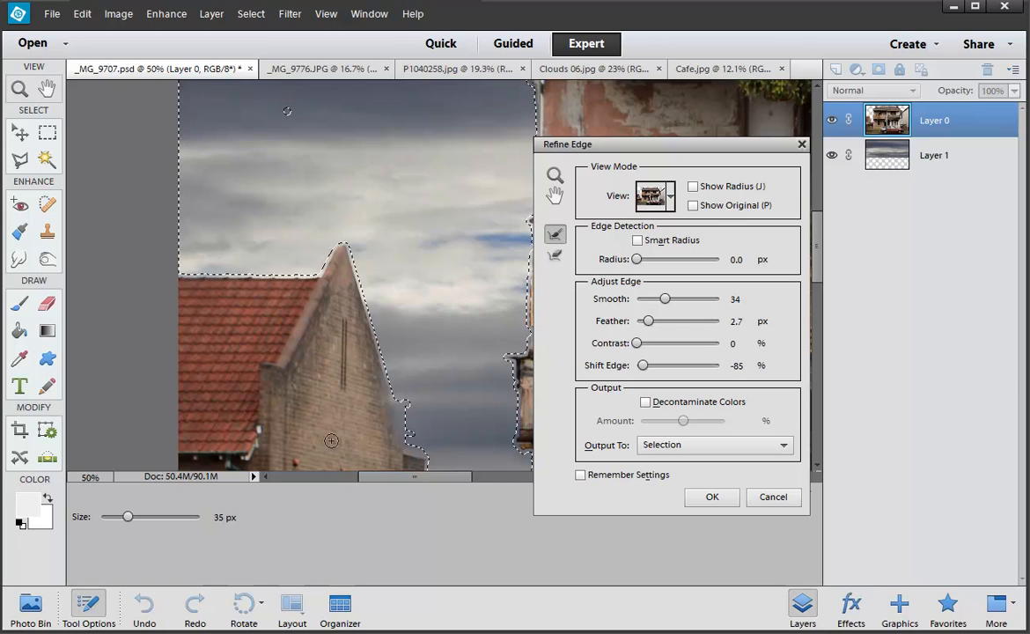
drag(644, 366, 685, 373)
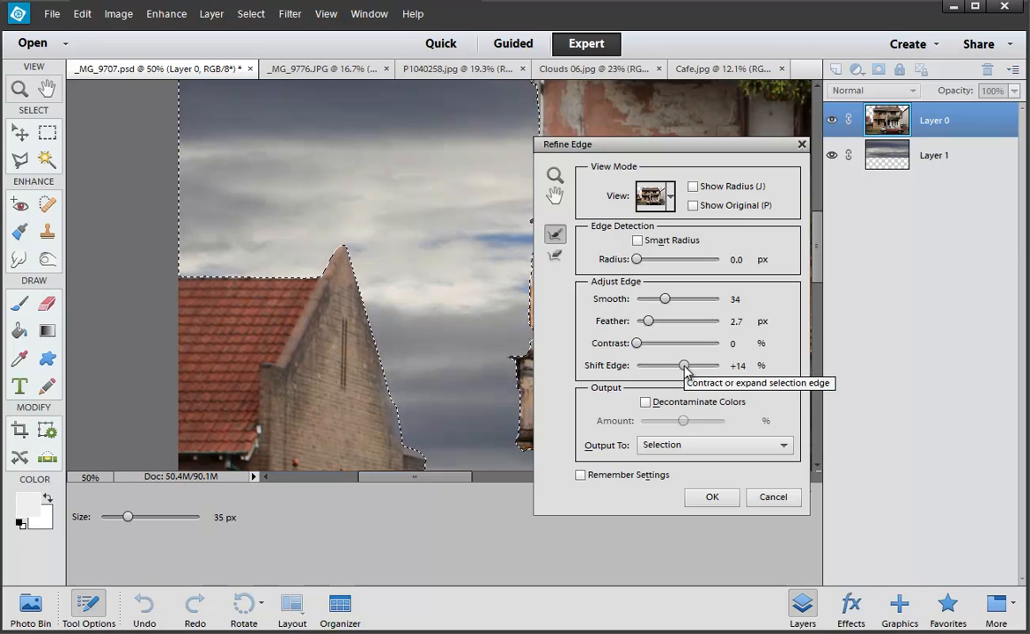
click(761, 499)
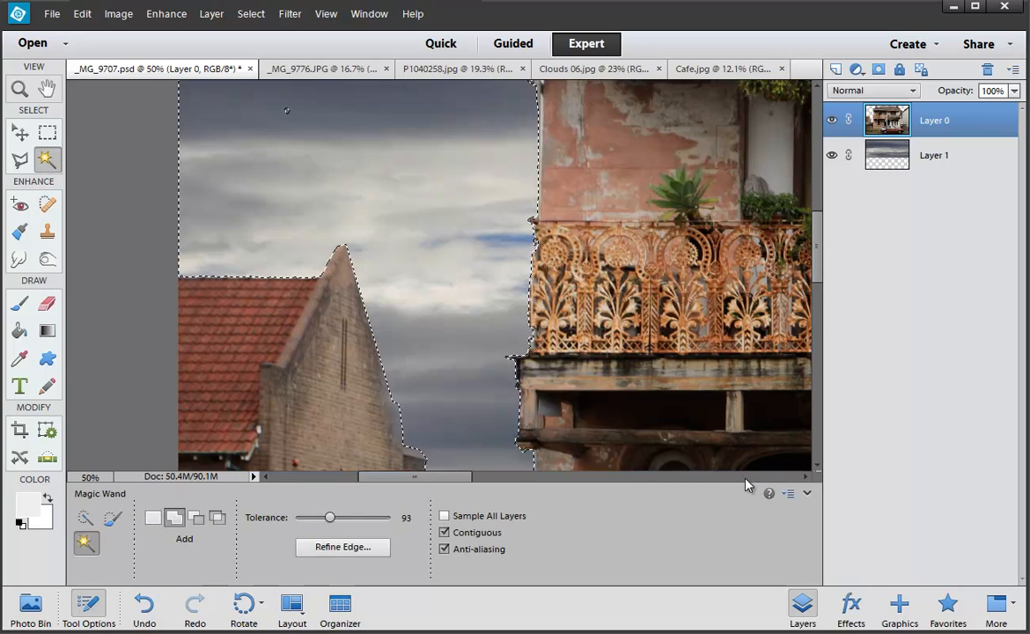
Clear the selection and select the emptied sky between the chimney, scaffolding and neighbouring roof with the Magic Wand
key(ctrl+d)
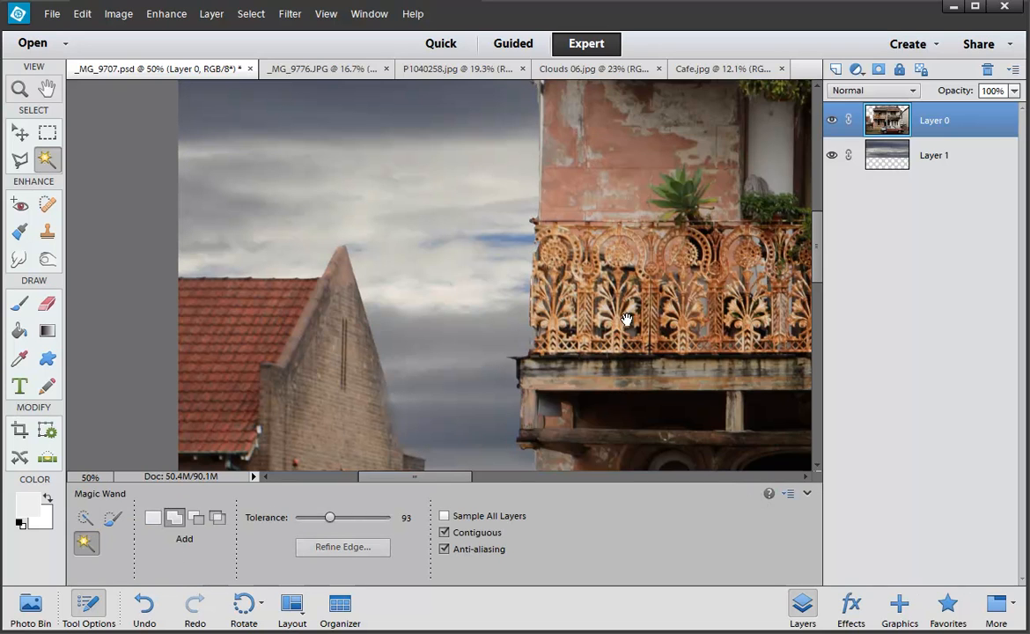
drag(627, 319, 579, 408)
key(ctrl+minus)
key(ctrl+minus)
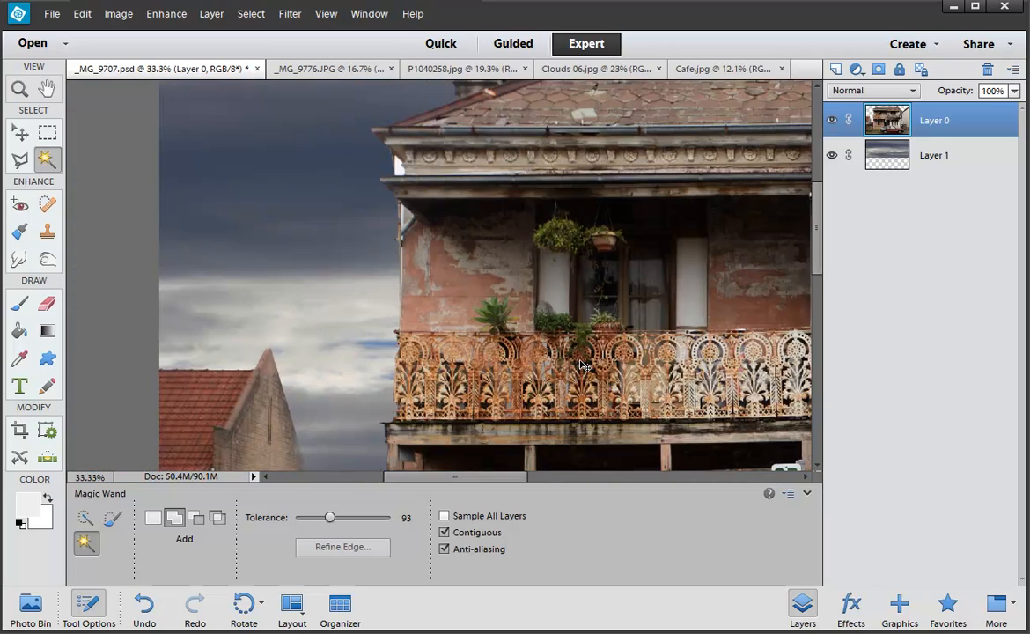
drag(654, 356, 531, 414)
drag(609, 383, 493, 370)
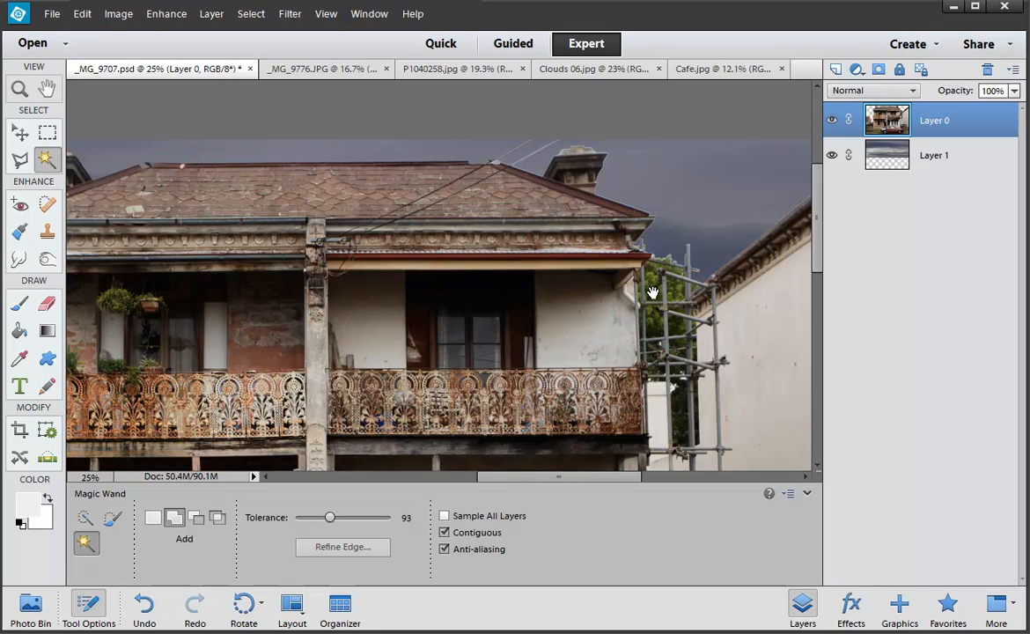
click(672, 238)
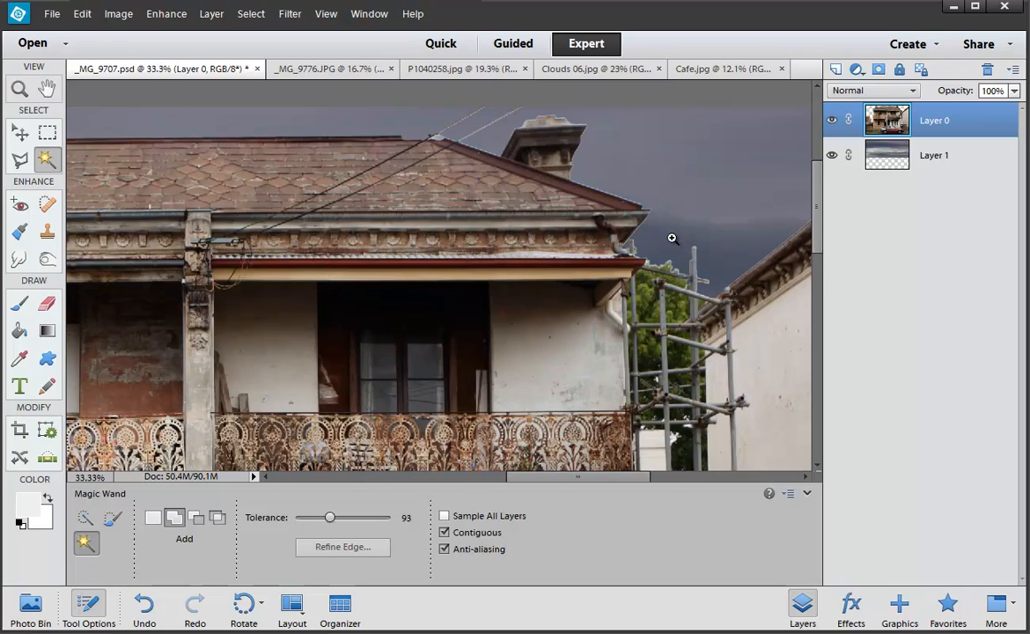
click(672, 237)
click(672, 238)
click(664, 242)
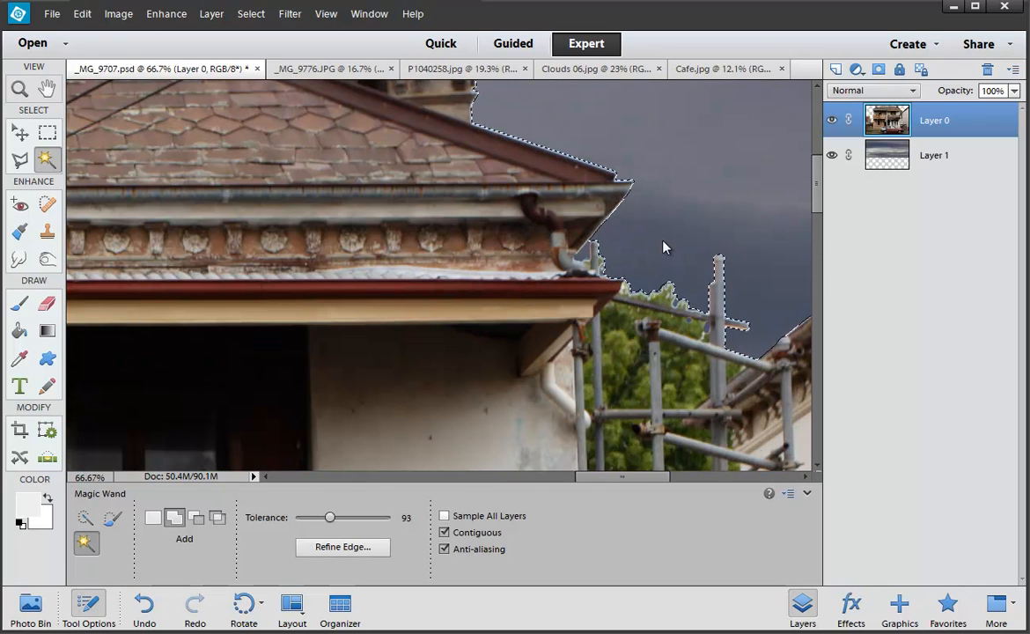
Refine the edge of the sky selection with Feather 2.1 px and Shift Edge +28 %
click(361, 546)
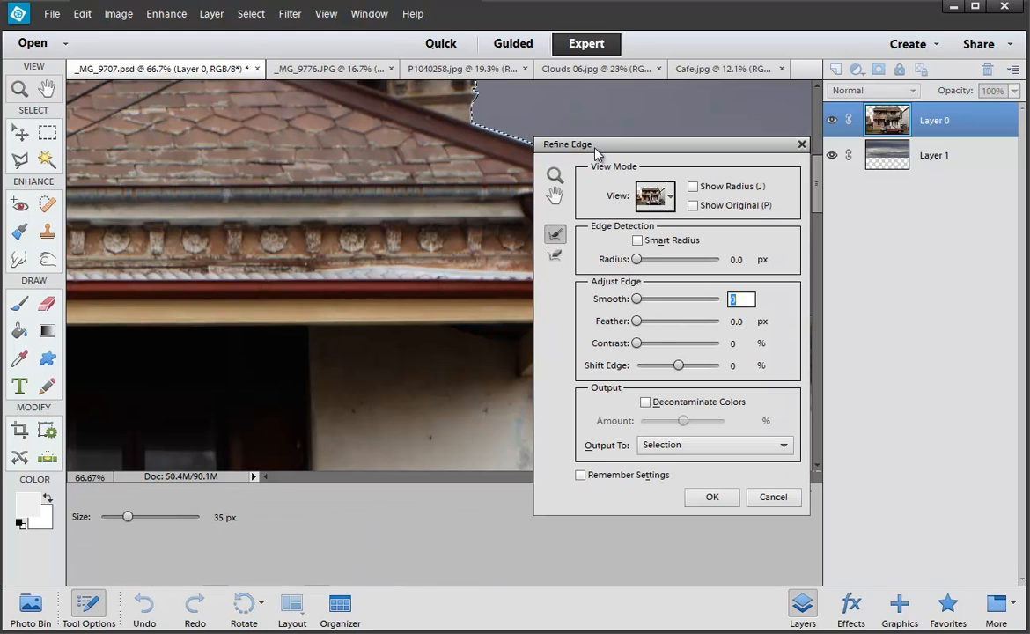
drag(594, 153, 119, 94)
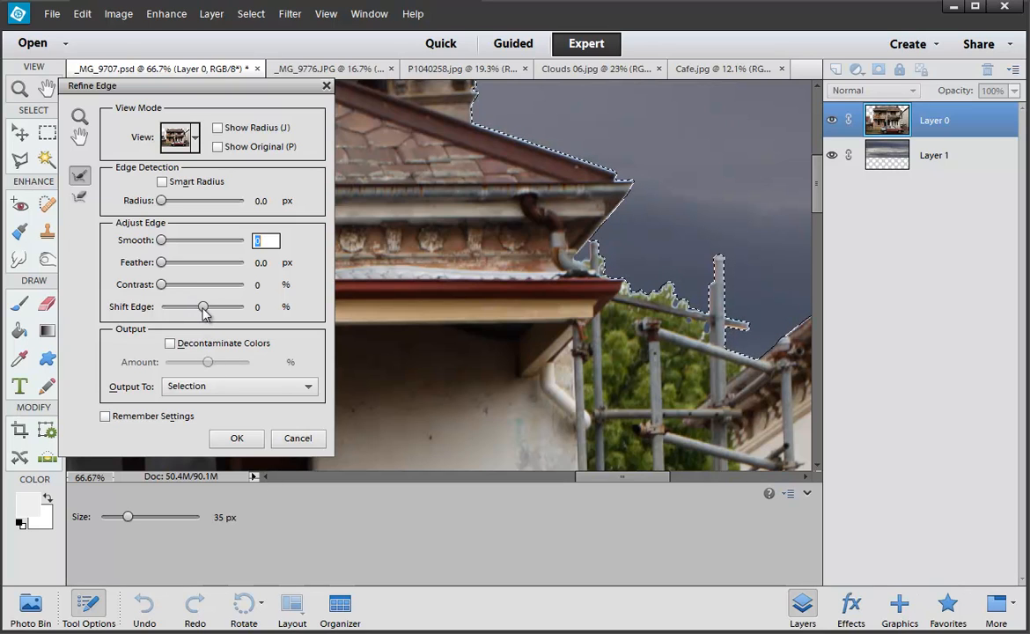
drag(203, 306, 211, 307)
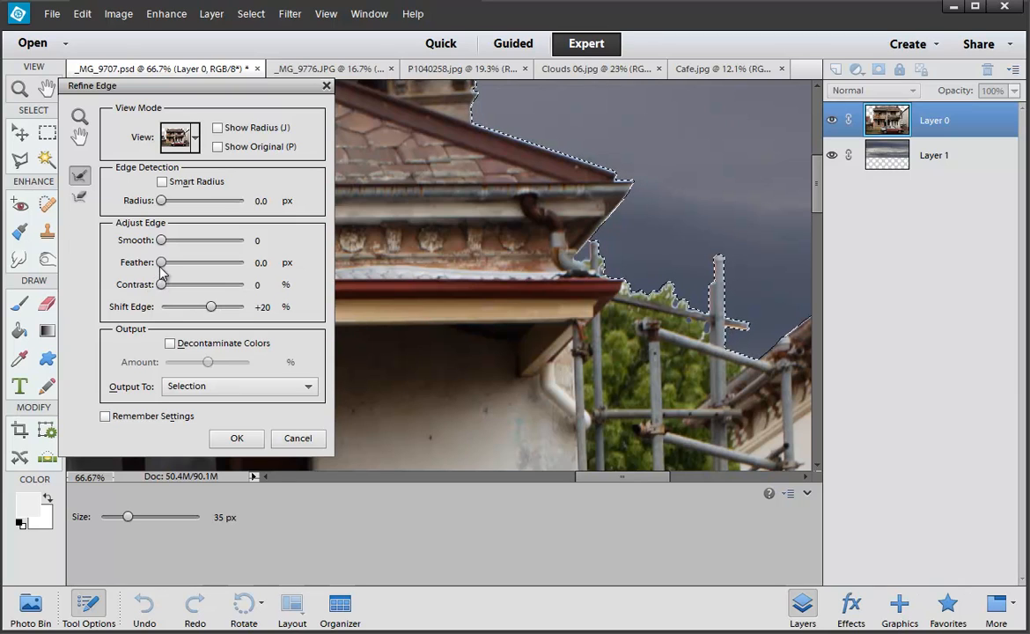
drag(161, 263, 174, 268)
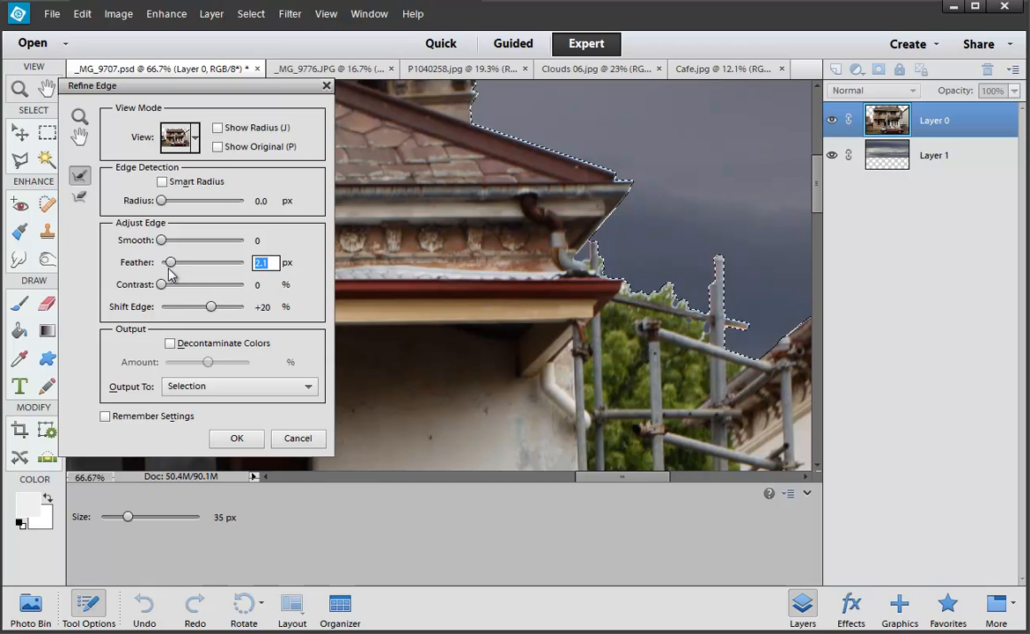
mouse_move(213, 308)
mouse_down()
mouse_move(248, 308)
mouse_move(205, 315)
mouse_move(217, 310)
mouse_up()
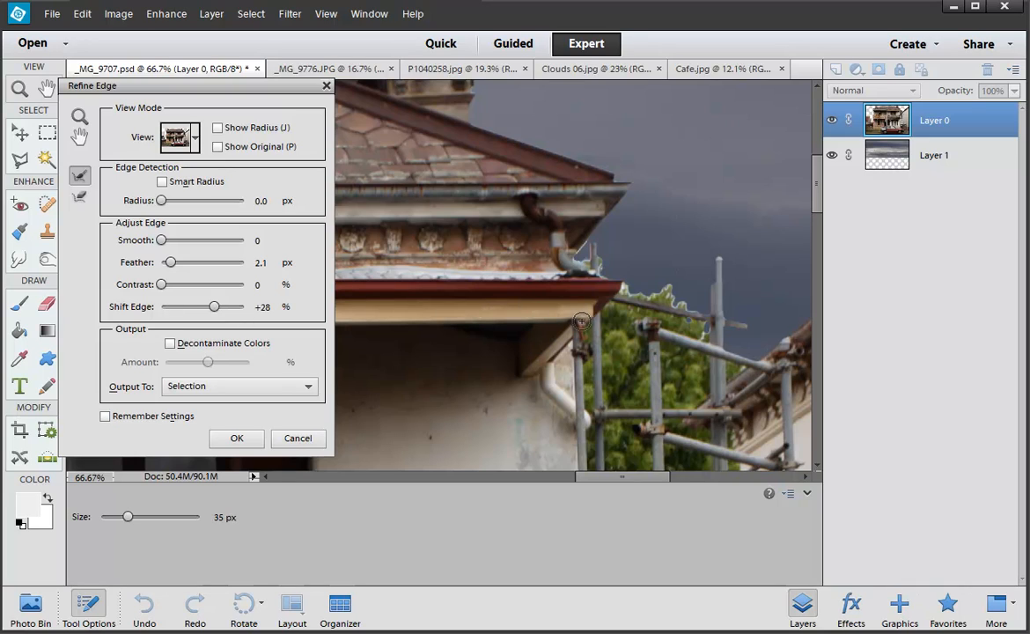
click(237, 437)
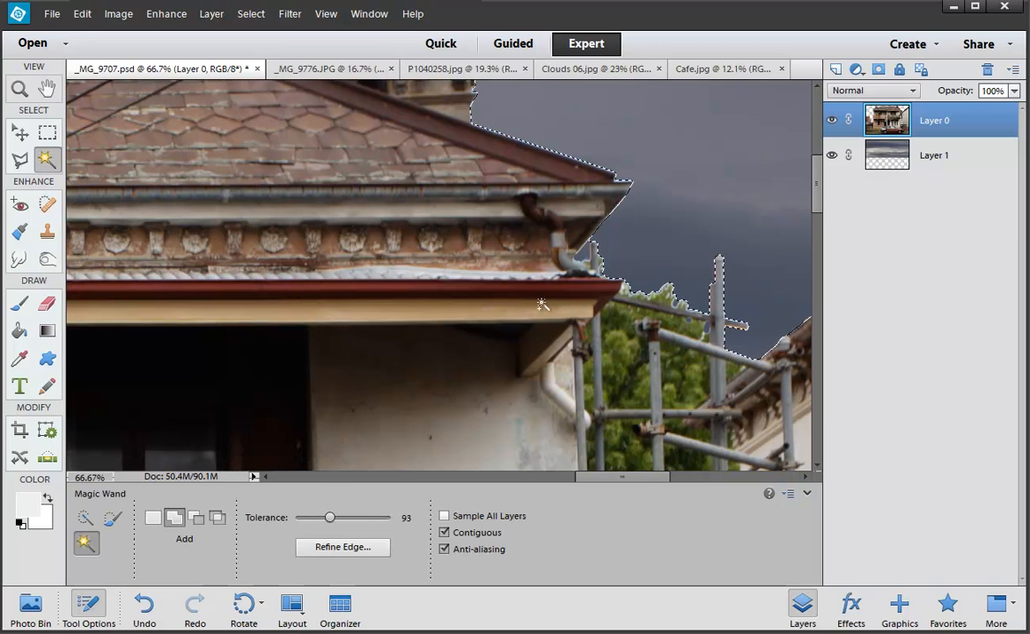
Deselect to check the cut-out edge, and undo the deselection and the last edge refinement
key(ctrl+d)
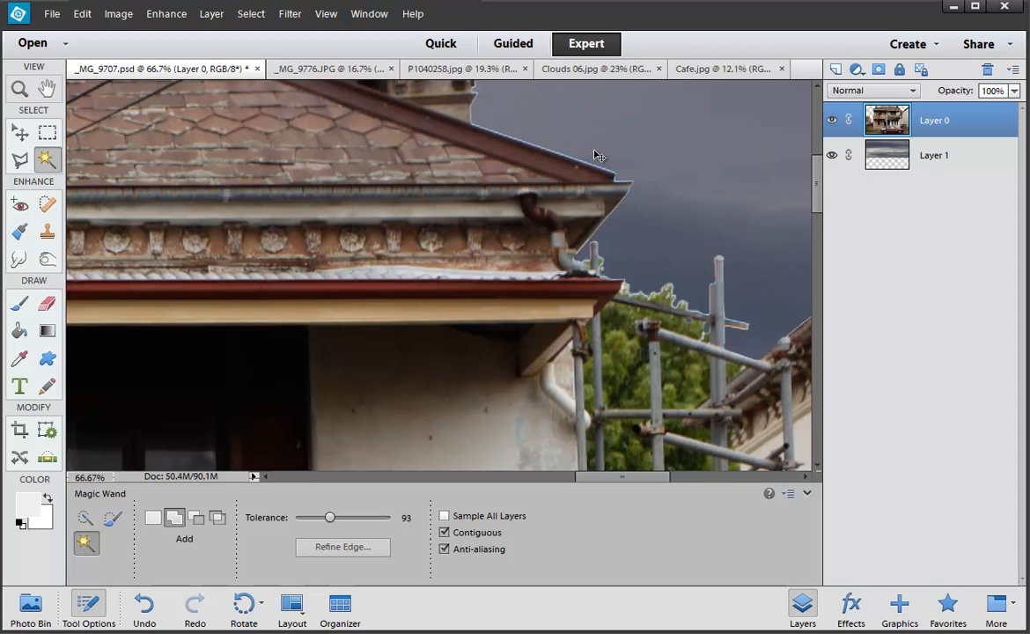
key(ctrl+z)
key(ctrl+z)
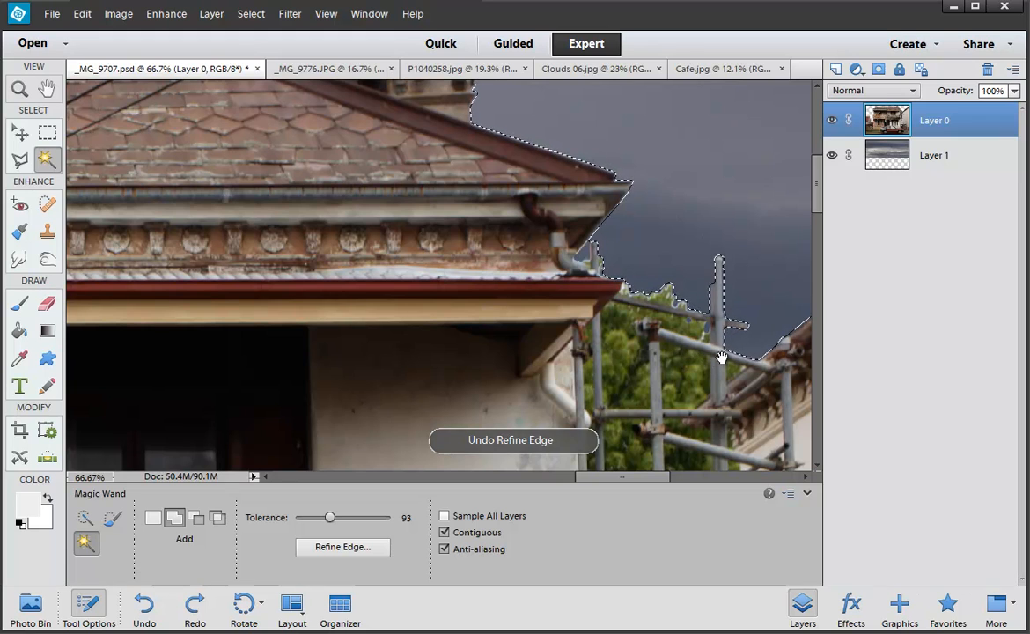
Clear the sky selection and inspect the cut-out edges around the neighbouring roof, scaffolding, tree and drainpipe
drag(721, 356, 371, 405)
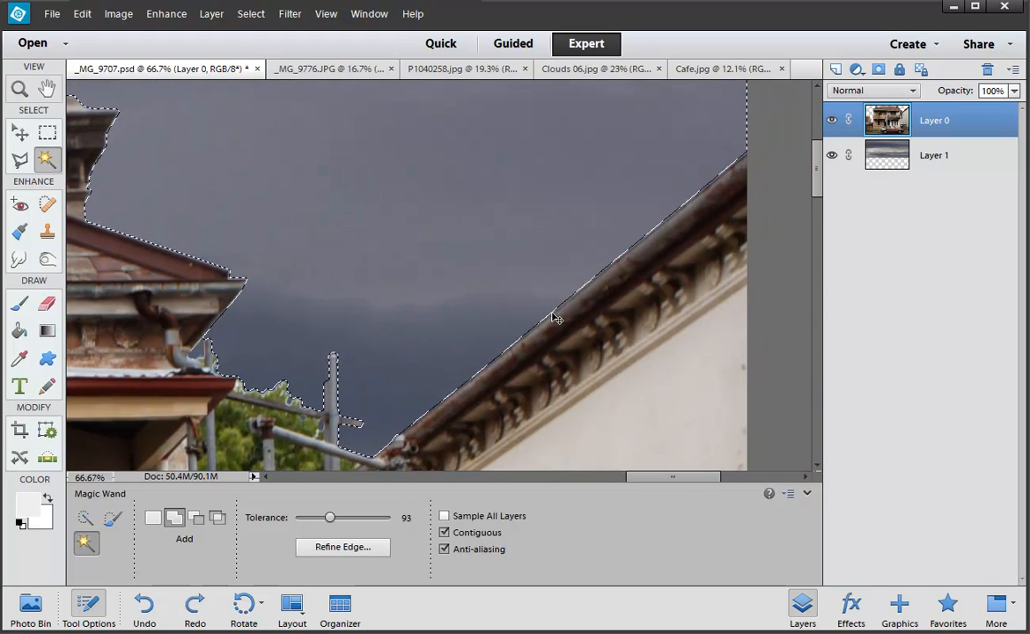
key(ctrl+d)
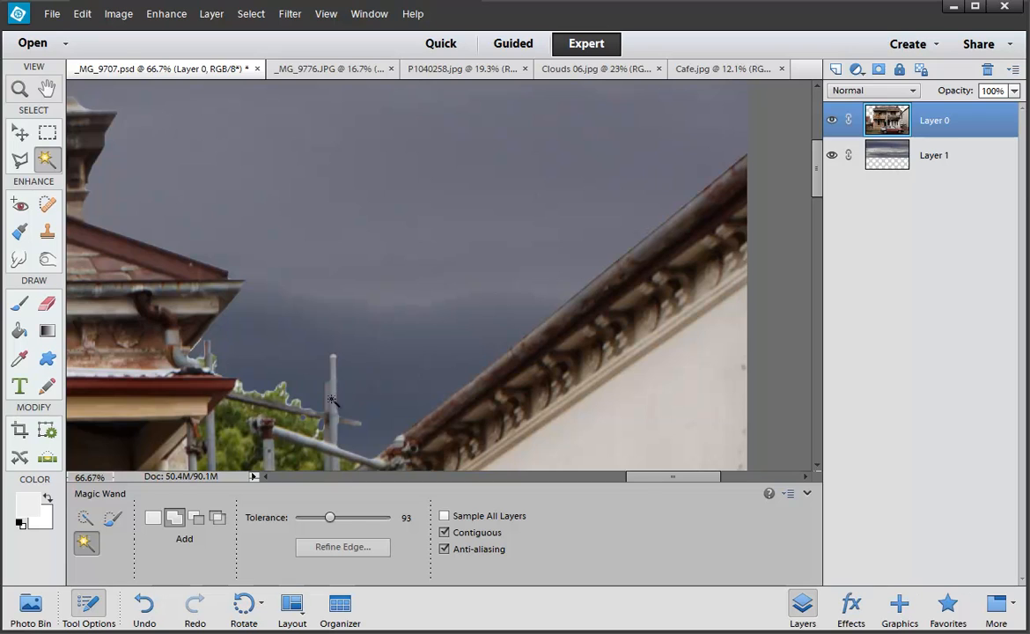
drag(333, 407, 440, 279)
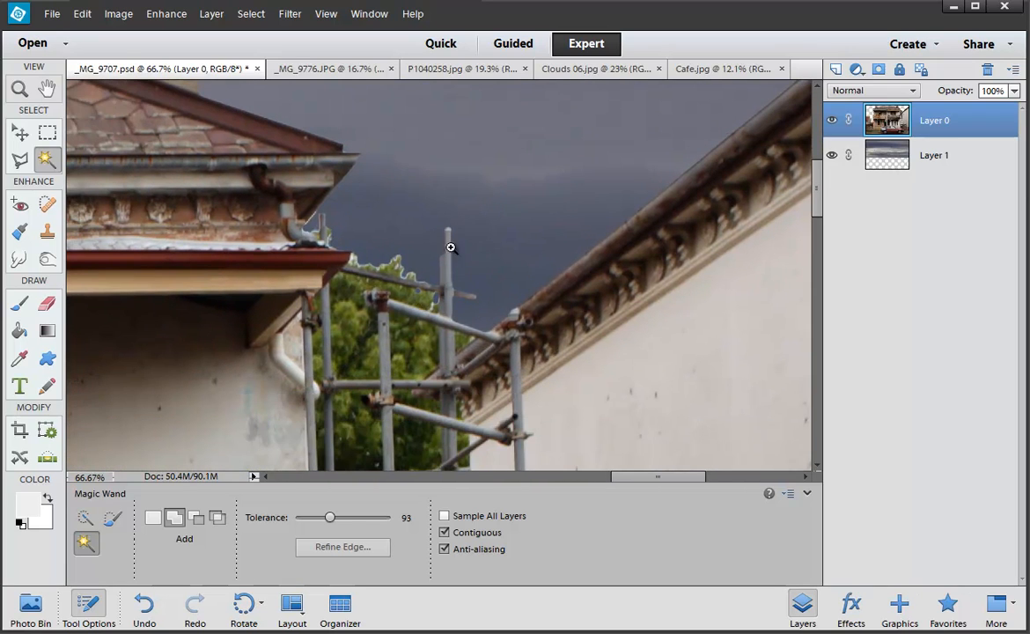
drag(317, 212, 510, 378)
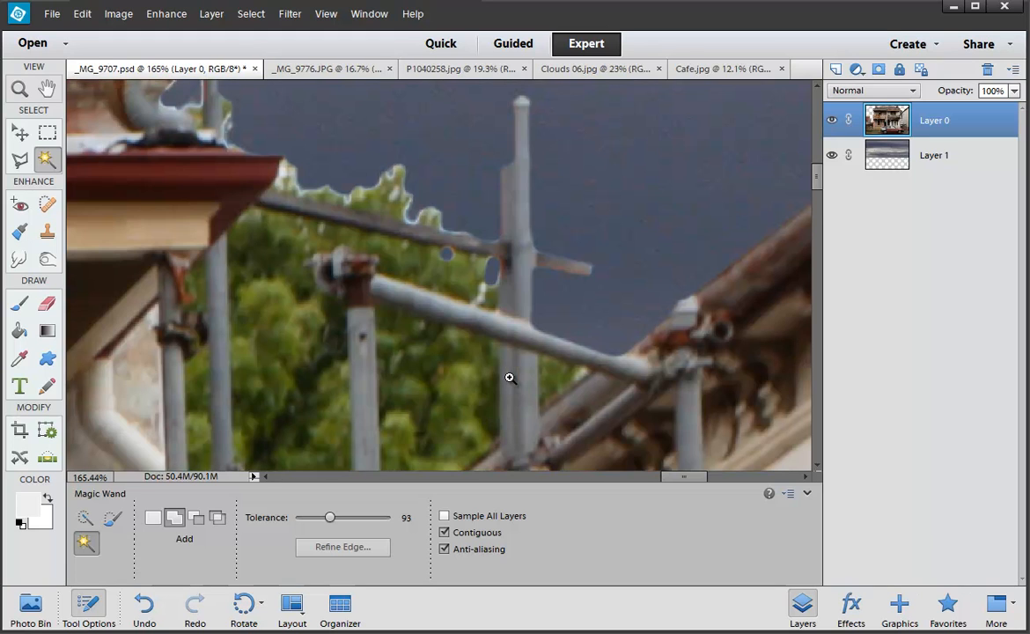
drag(348, 233, 525, 429)
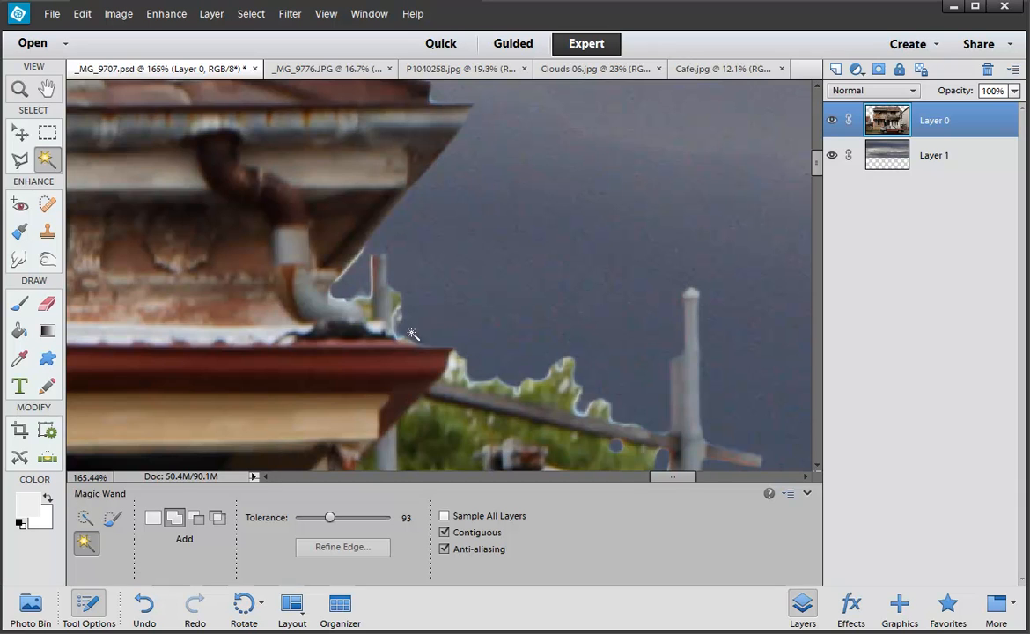
Erase the pale fringe around the leaves beside the drainpipe, using the Eraser with the 60 px rough-textured brush reduced to 9 px
key(e)
click(224, 519)
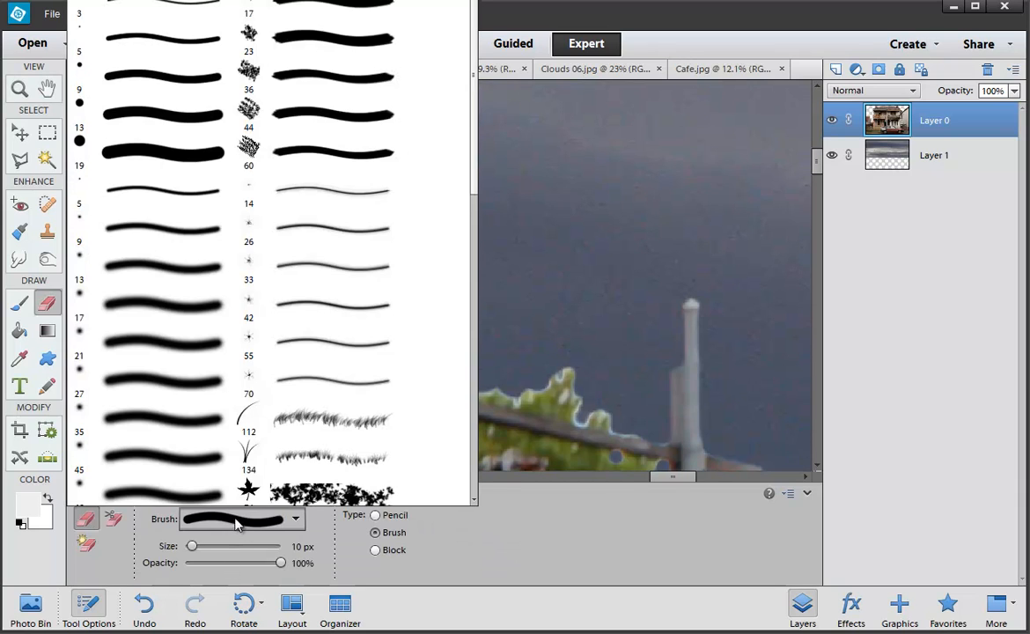
click(249, 146)
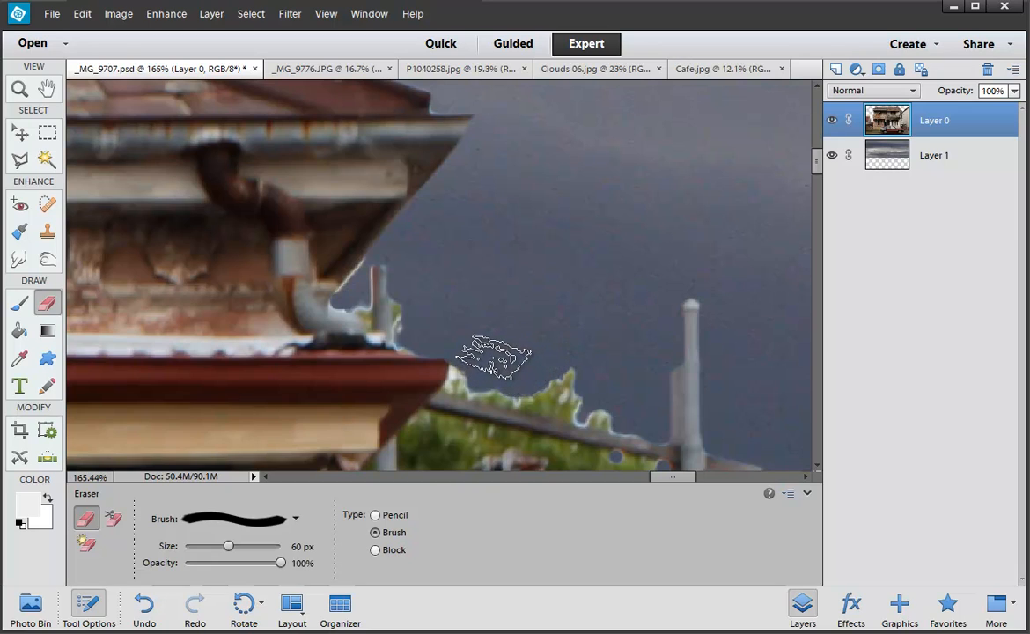
key(bracketleft)
key(bracketleft)
key(bracketleft)
key(bracketleft)
key(bracketleft)
key(bracketleft)
key(bracketleft)
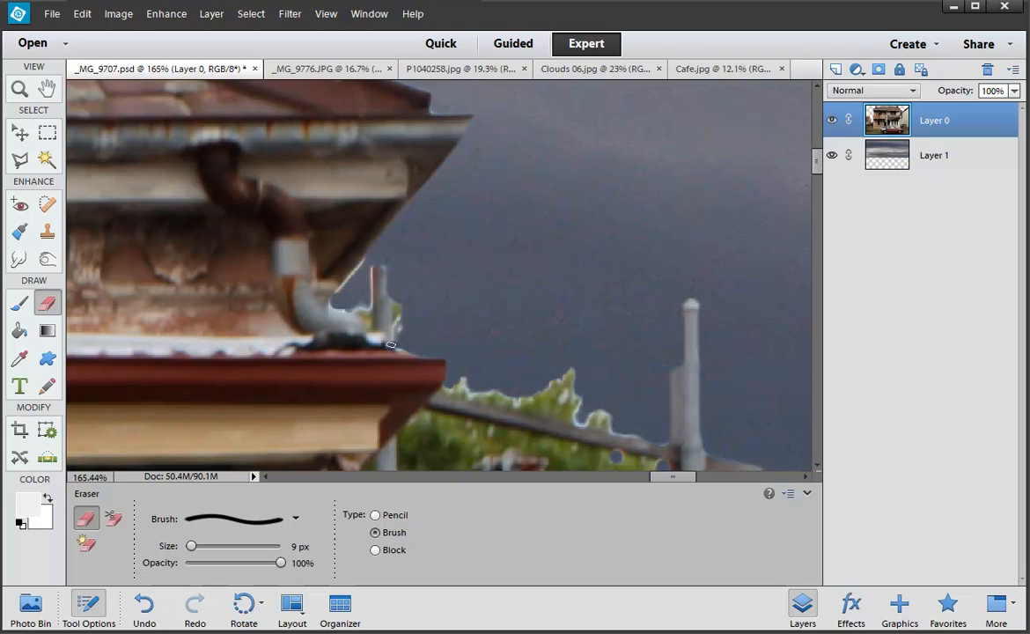
drag(391, 344, 401, 320)
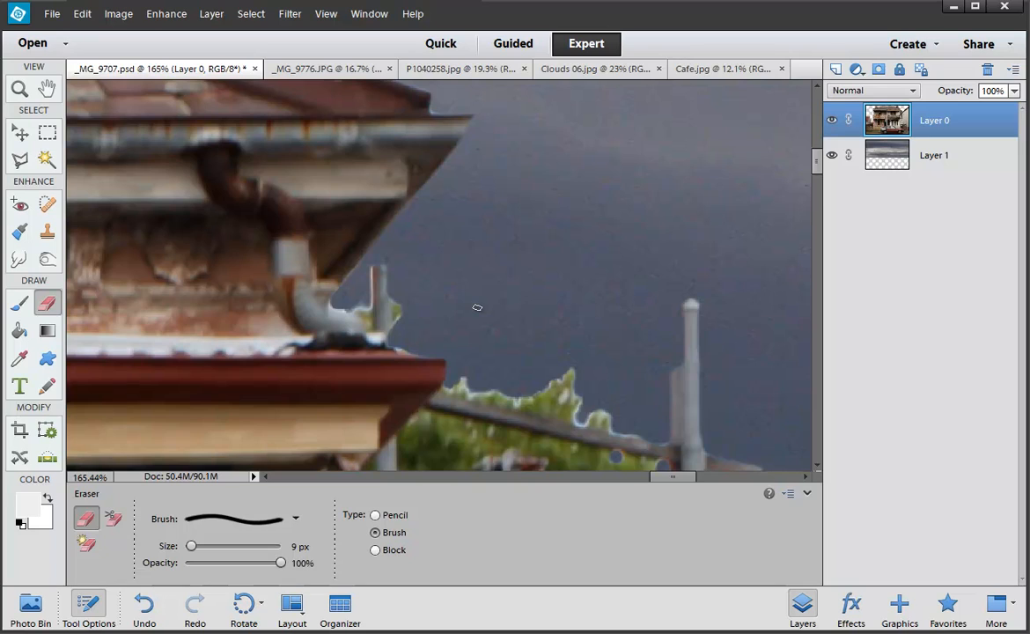
Change the Eraser's brush to the 134 px grass-blade shape and reduce its size to 4 px
drag(565, 338, 418, 280)
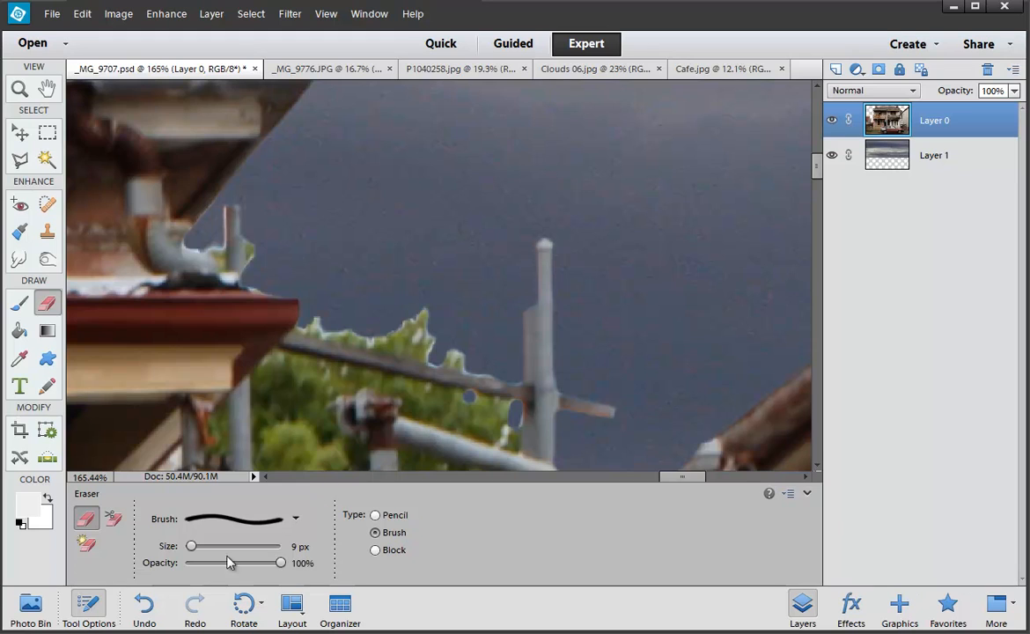
click(213, 521)
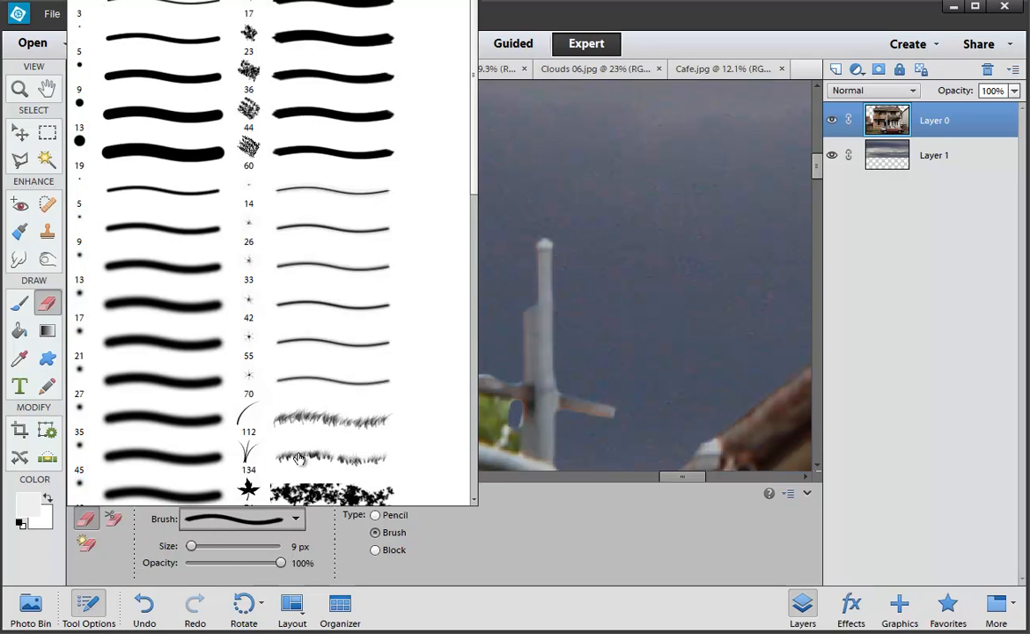
click(275, 419)
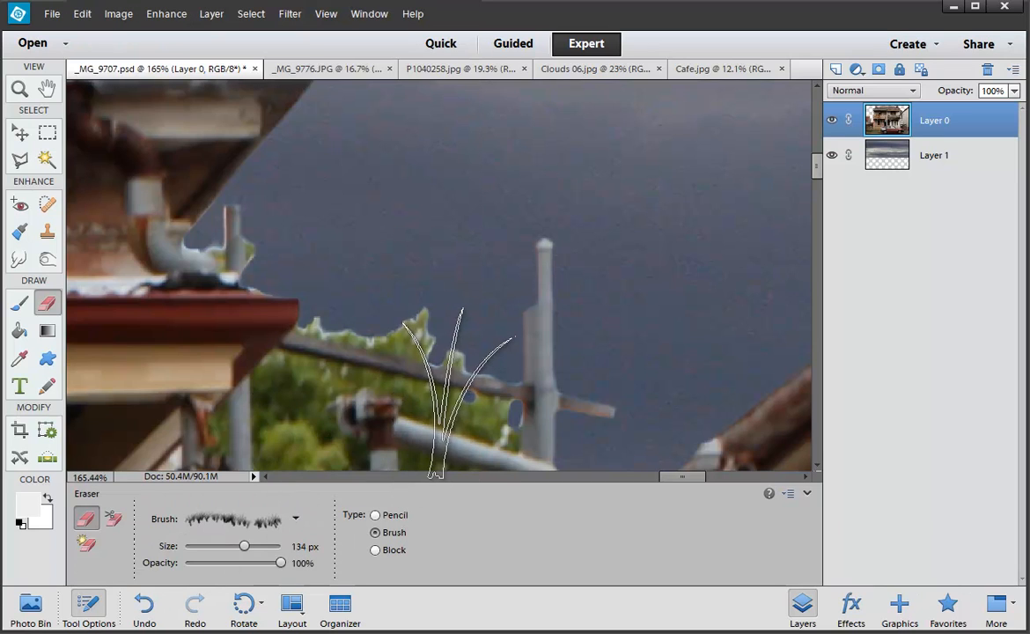
key(bracketleft)
key(bracketleft)
key(bracketleft)
key(bracketleft)
key(bracketleft)
key(bracketleft)
key(bracketleft)
key(bracketleft)
key(bracketleft)
key(bracketleft)
key(bracketleft)
key(bracketleft)
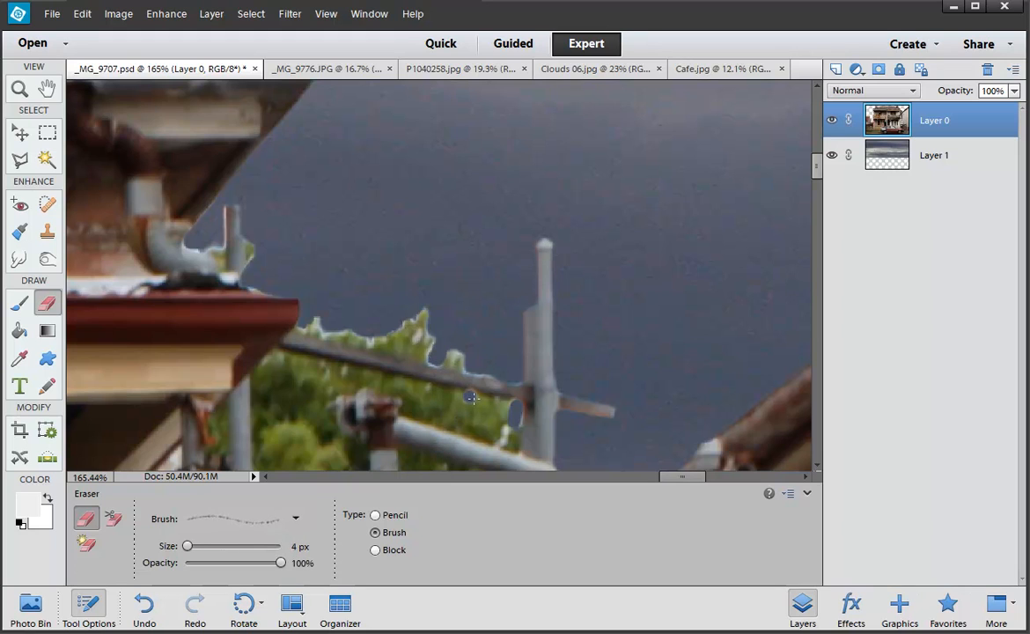
Erase the pale fringe along the leaf tips and the sloping scaffolding rail's upper edge with the grass-blade Eraser enlarged to 8 px
key(ctrl+equal)
key(ctrl+equal)
key(ctrl+equal)
key(ctrl+equal)
key(ctrl+equal)
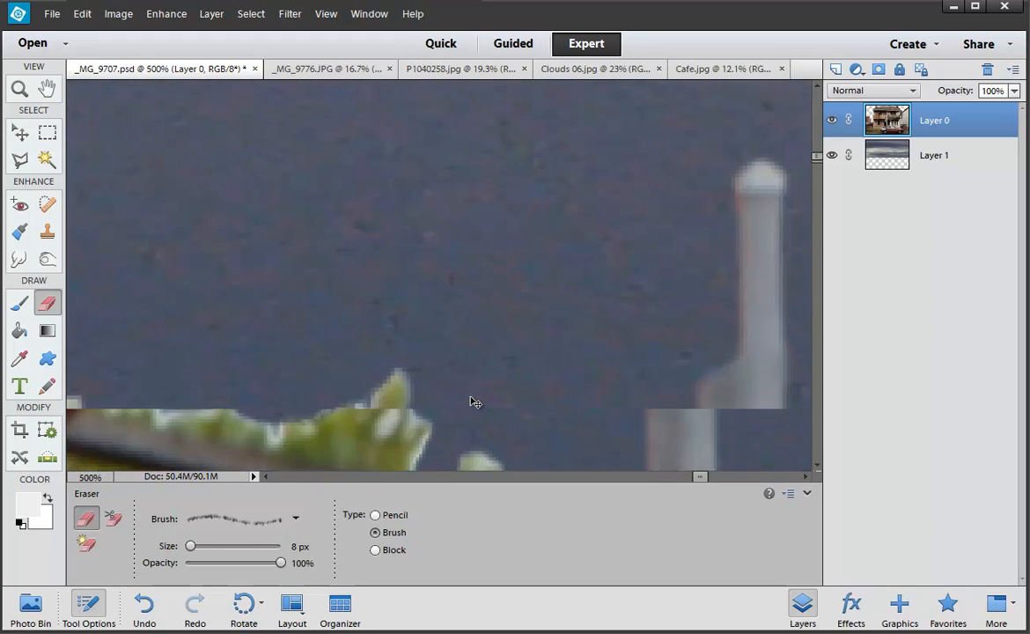
drag(467, 421, 465, 202)
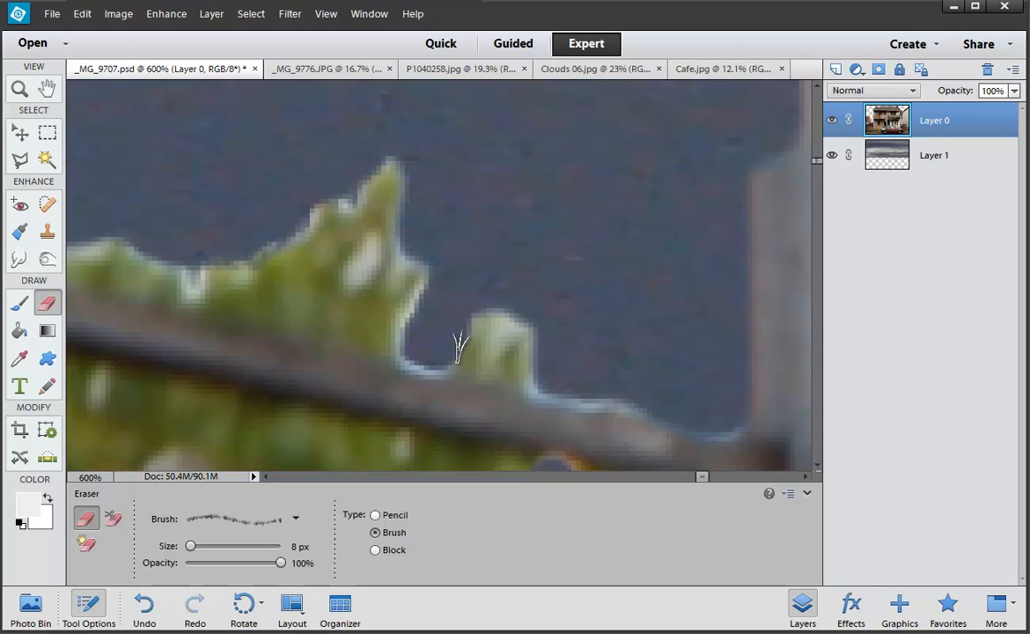
scroll(449, 353, down, 1)
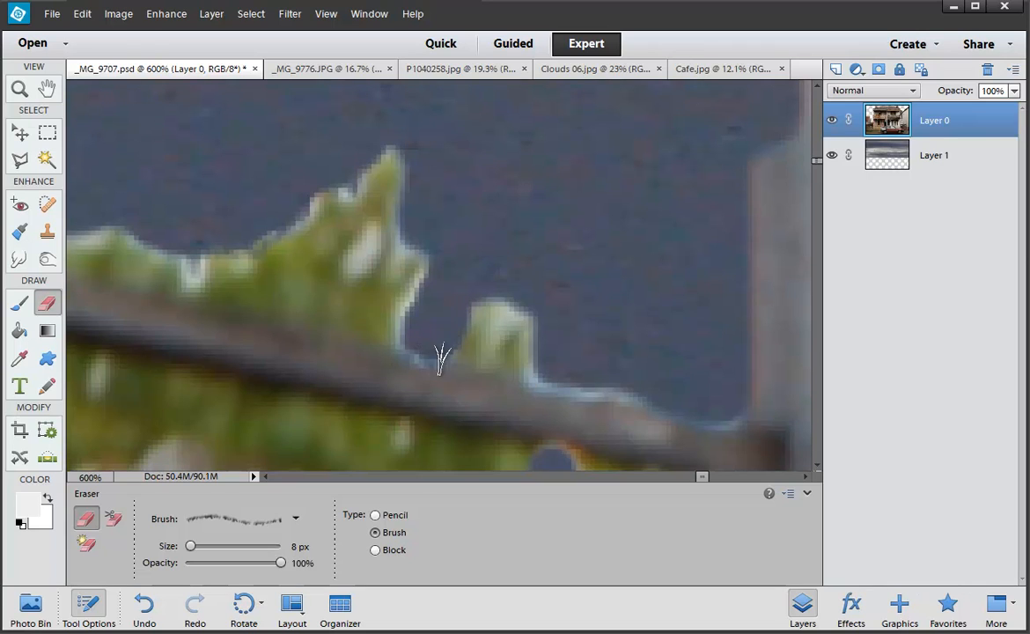
scroll(370, 265, down, 1)
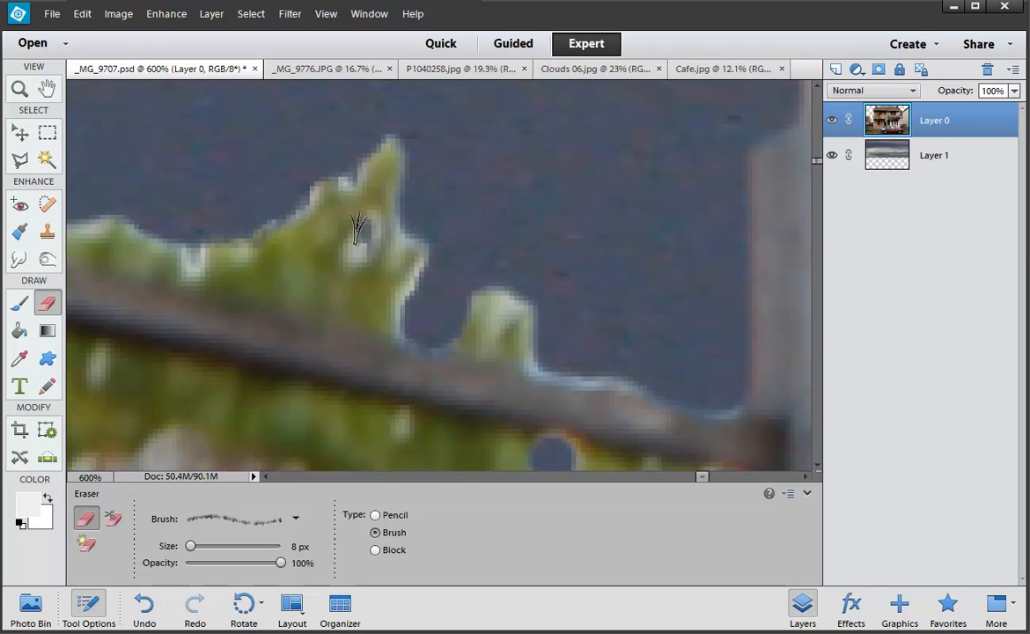
scroll(190, 247, down, 1)
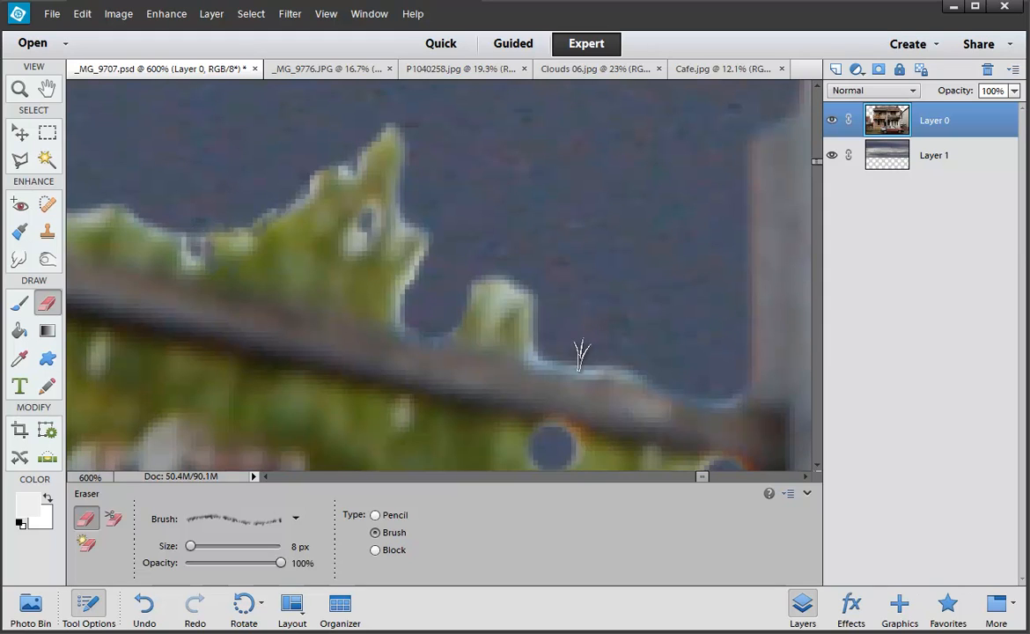
scroll(572, 357, down, 1)
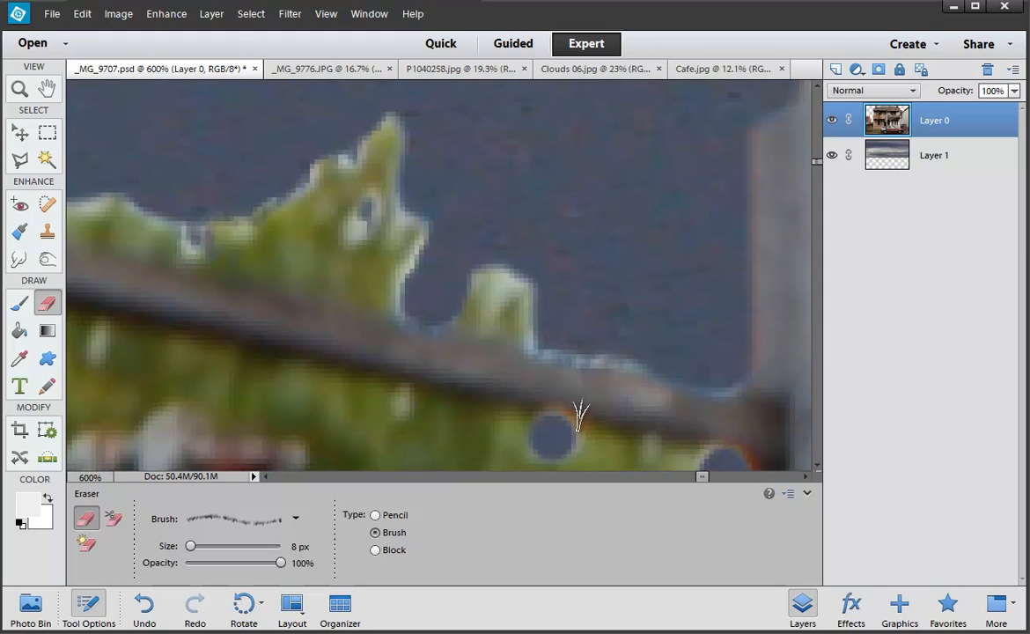
Erase the pale patches in the foliage beneath the sloping rail and roughen the round holes beside the upright scaffolding pole
scroll(573, 420, down, 1)
drag(572, 420, 534, 223)
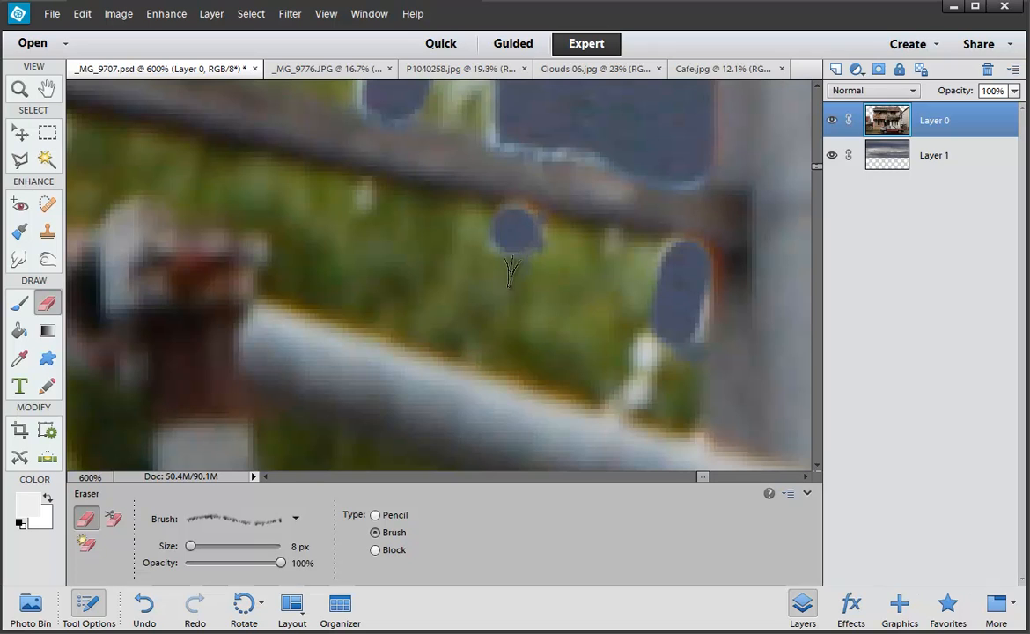
scroll(515, 248, down, 1)
mouse_move(651, 324)
mouse_down()
mouse_move(639, 356)
mouse_move(647, 350)
mouse_move(650, 373)
mouse_move(641, 391)
mouse_move(626, 391)
mouse_move(657, 385)
mouse_move(642, 356)
mouse_move(628, 355)
mouse_move(635, 312)
mouse_move(649, 304)
mouse_move(687, 335)
mouse_move(698, 298)
mouse_move(701, 345)
mouse_move(644, 368)
mouse_up()
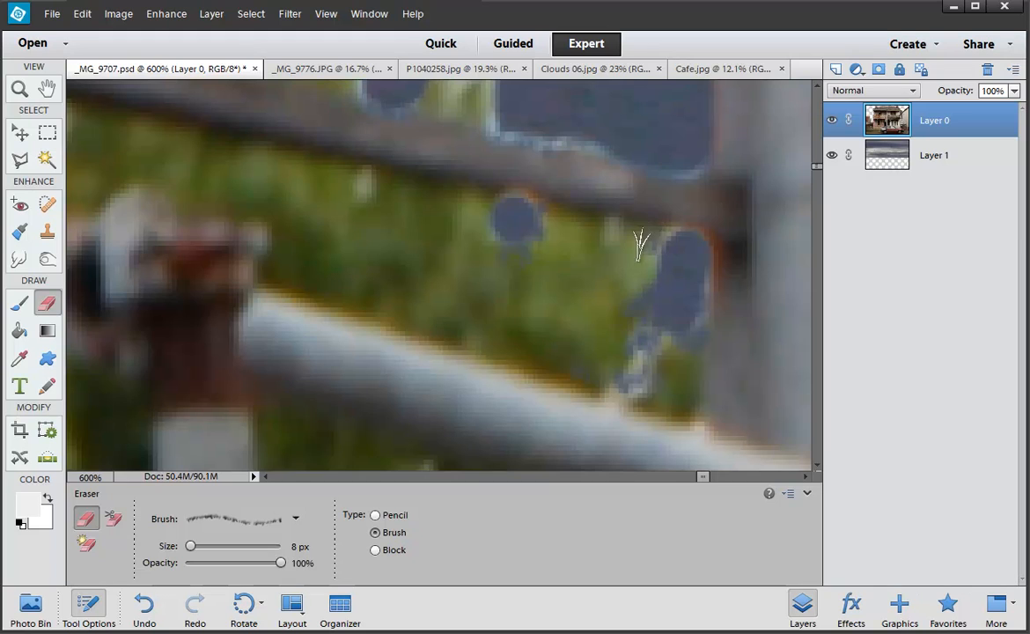
scroll(577, 224, down, 1)
drag(483, 210, 476, 223)
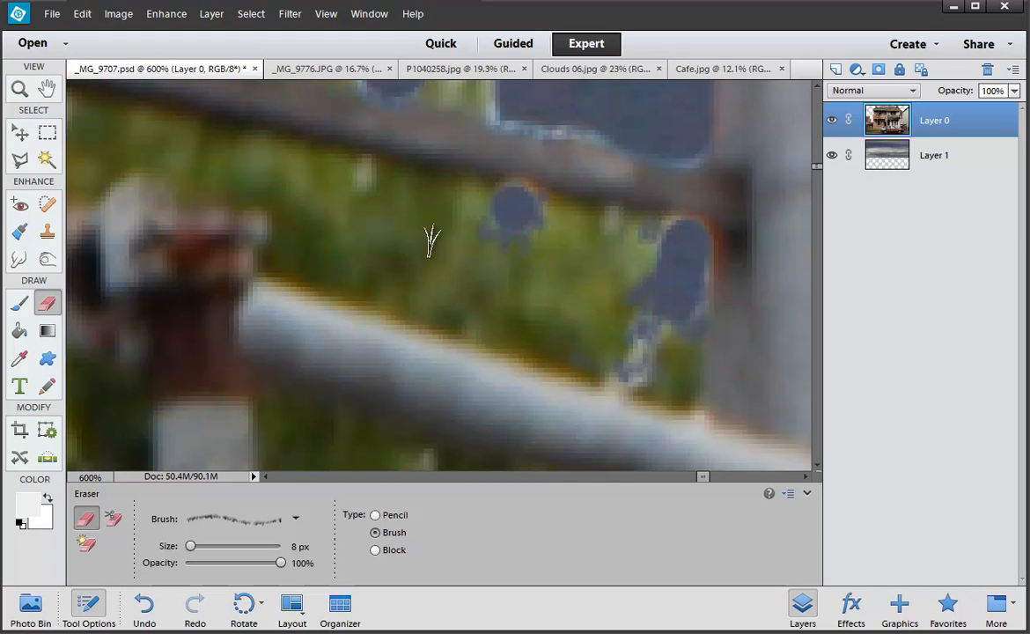
scroll(317, 212, down, 1)
Select the leftover white sky patch at the left end of the house's cornice with the Magic Wand
scroll(306, 200, down, 2)
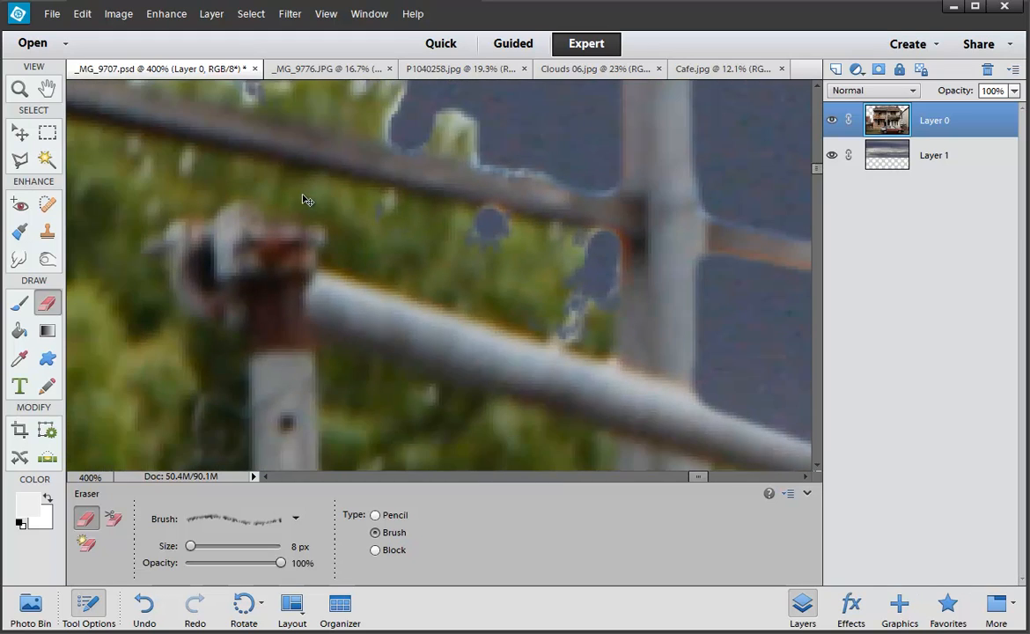
scroll(306, 200, down, 1)
scroll(303, 199, down, 4)
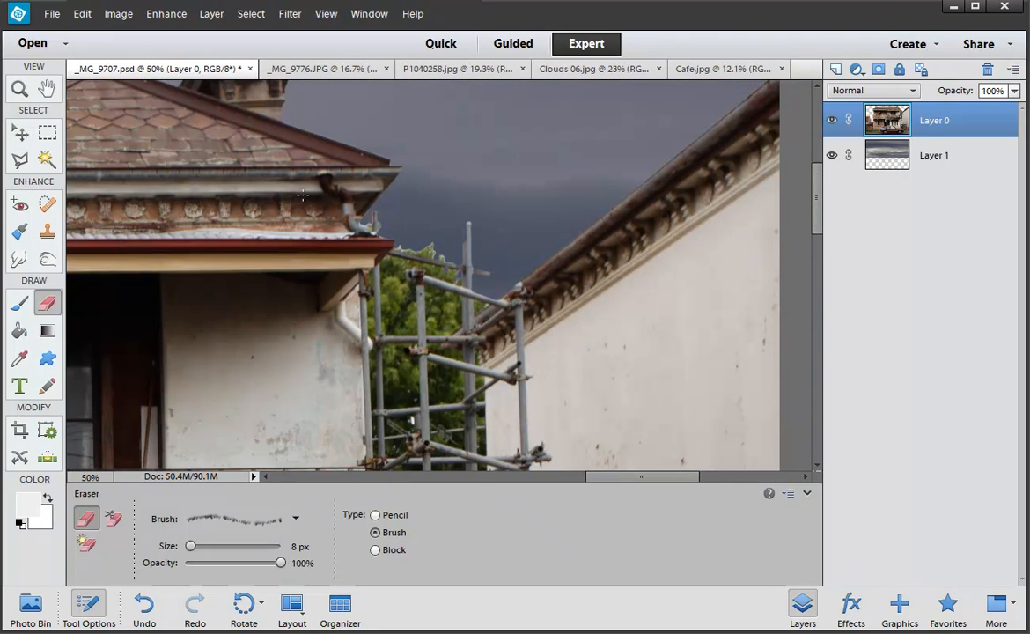
drag(253, 305, 970, 274)
drag(401, 309, 891, 366)
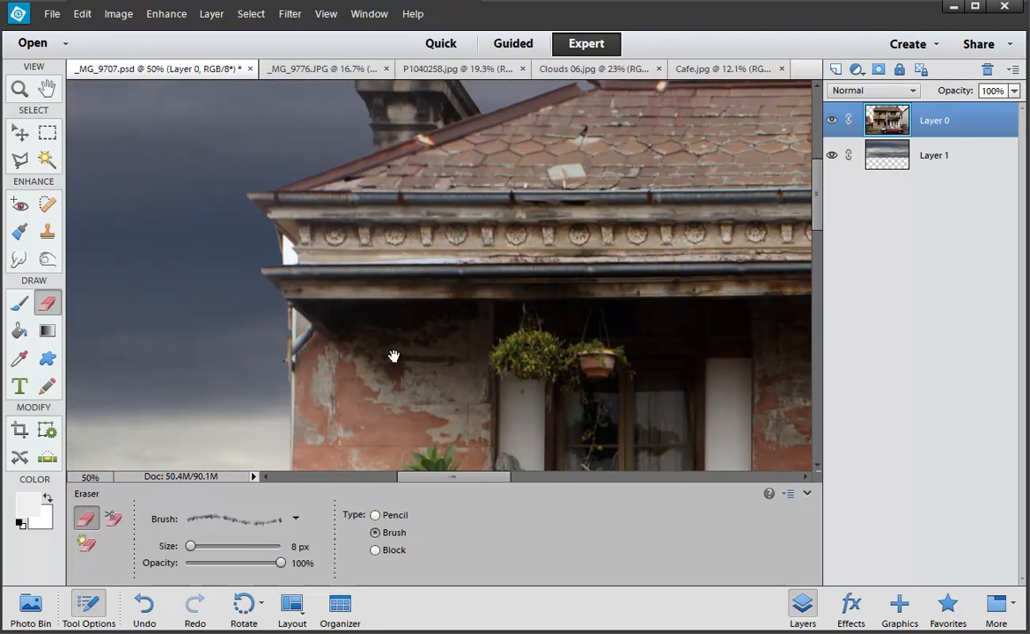
drag(394, 359, 427, 322)
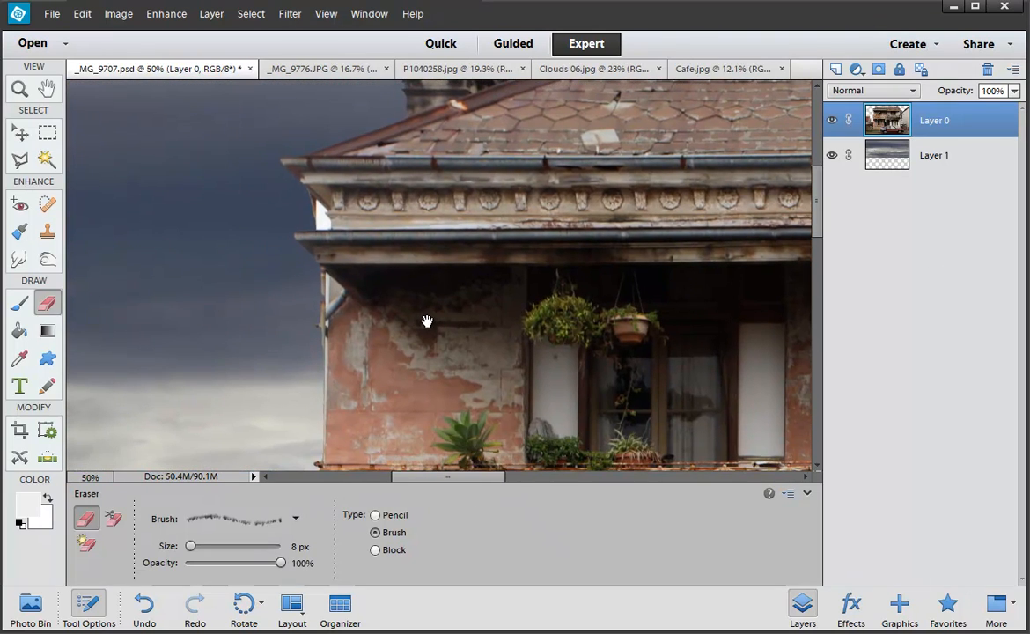
key(a)
click(320, 216)
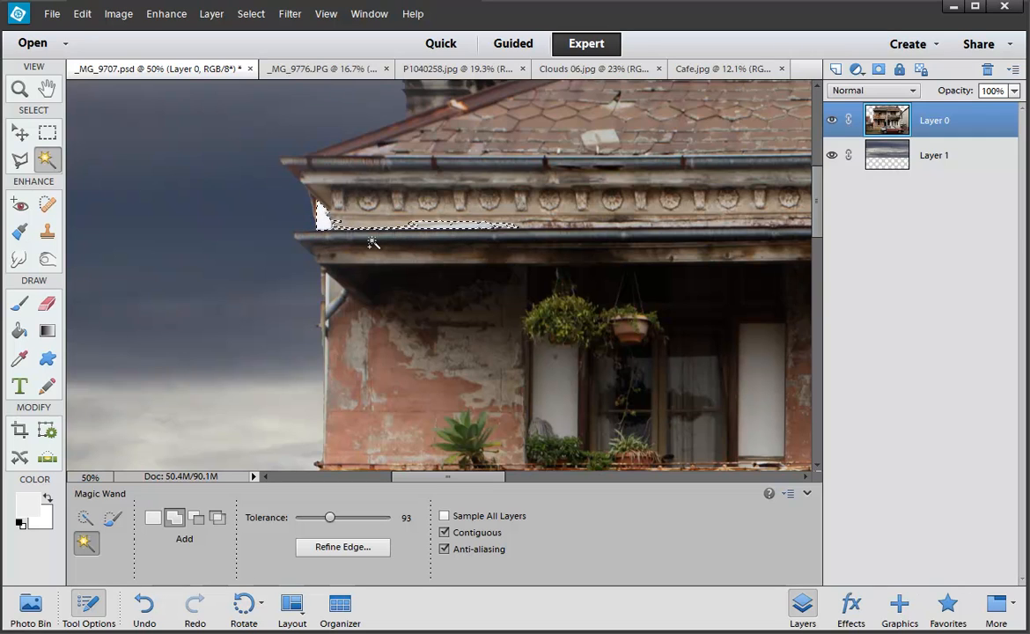
Subtract the strip along the gutter from the selection with the Rectangular Marquee, and clear the remaining white sky patch
key(m)
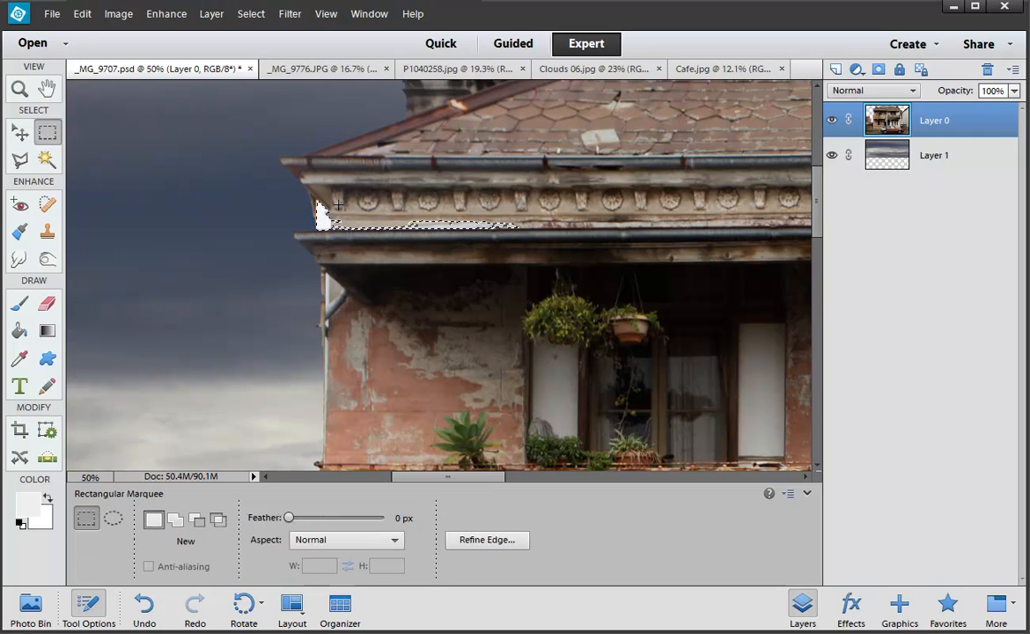
drag(340, 202, 816, 397)
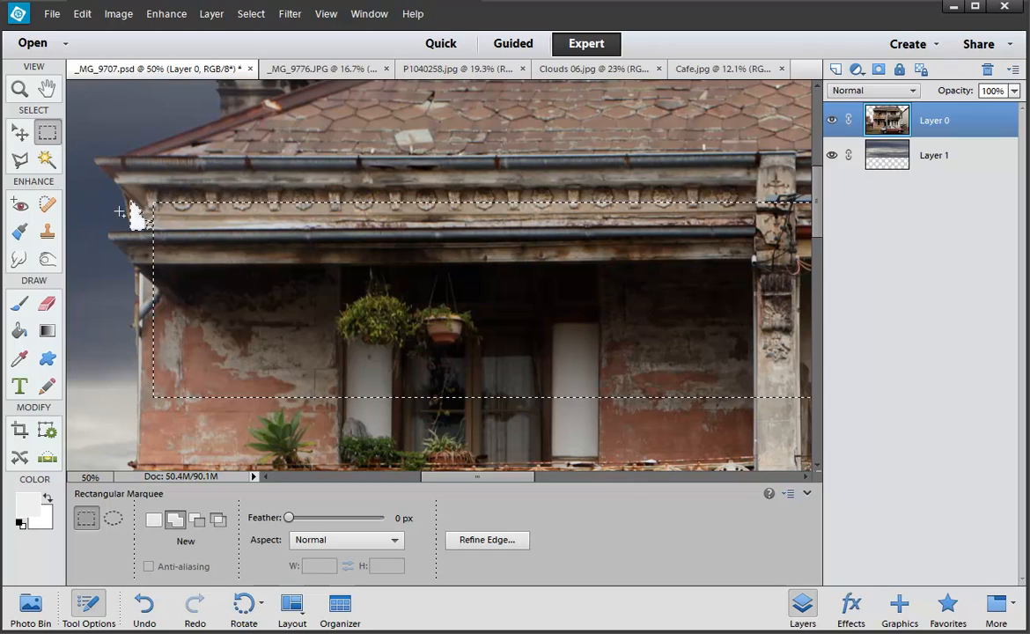
key(ctrl+z)
key(alt)
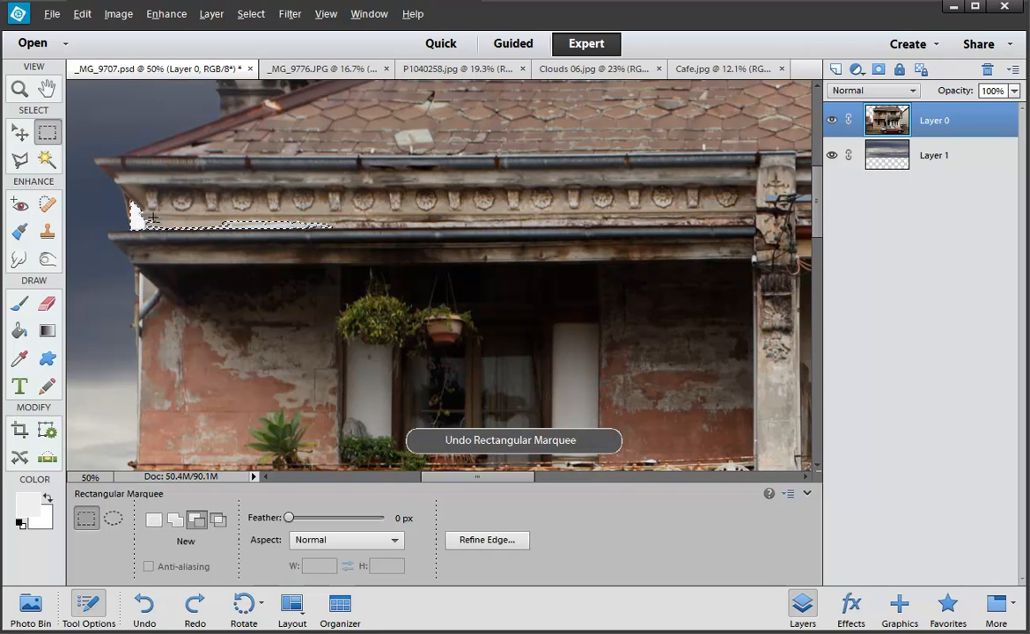
drag(146, 220, 434, 279)
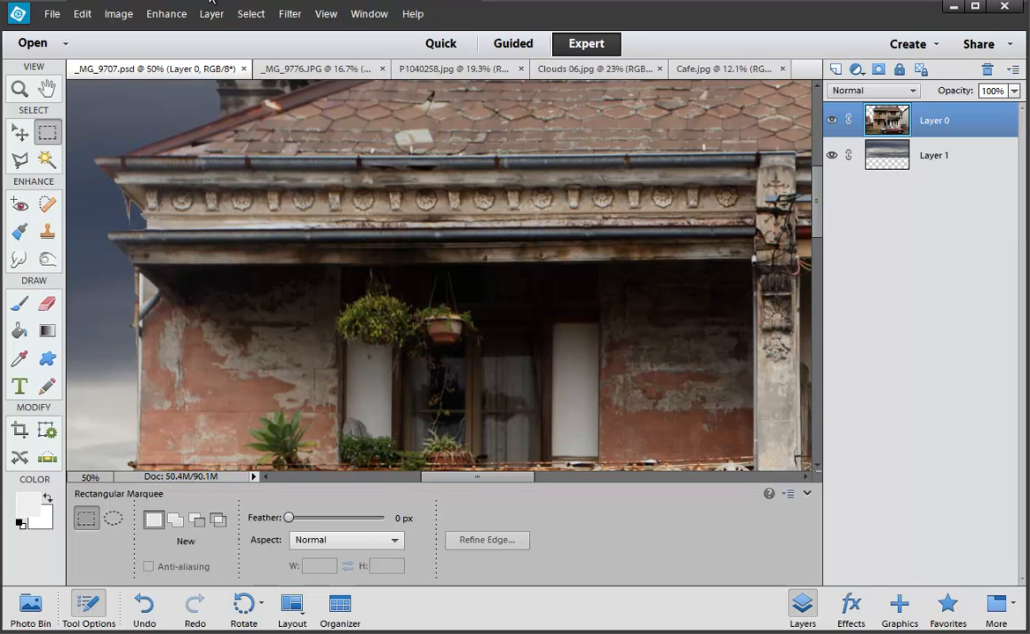
click(250, 14)
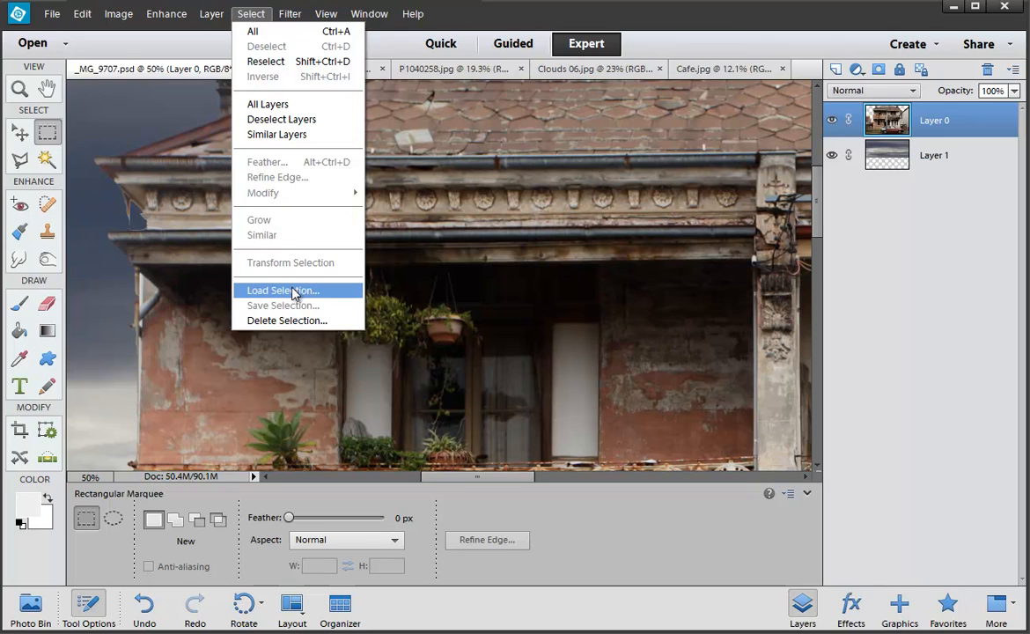
click(74, 253)
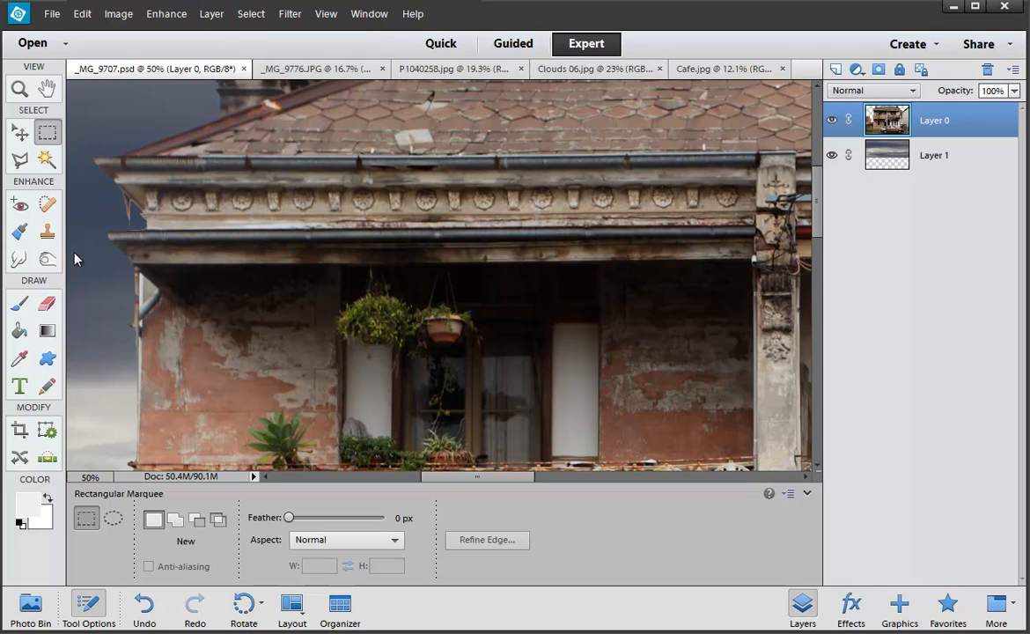
Paint a trial brush stroke across the wall below the upper gutter and undo it
key(b)
mouse_move(479, 261)
mouse_down()
mouse_move(442, 258)
mouse_move(222, 292)
mouse_up()
key(b)
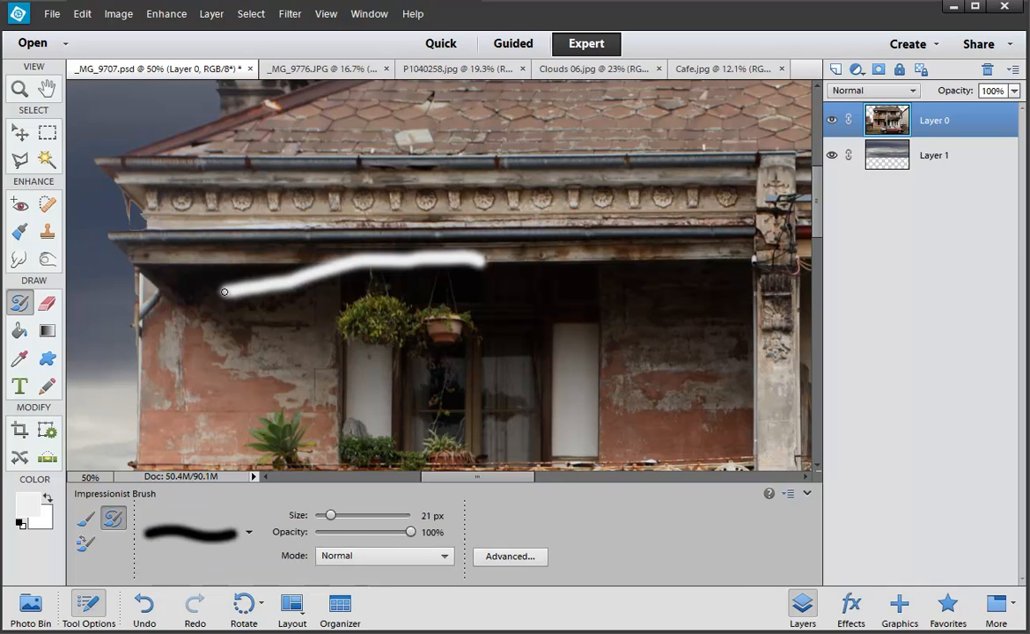
key(ctrl+z)
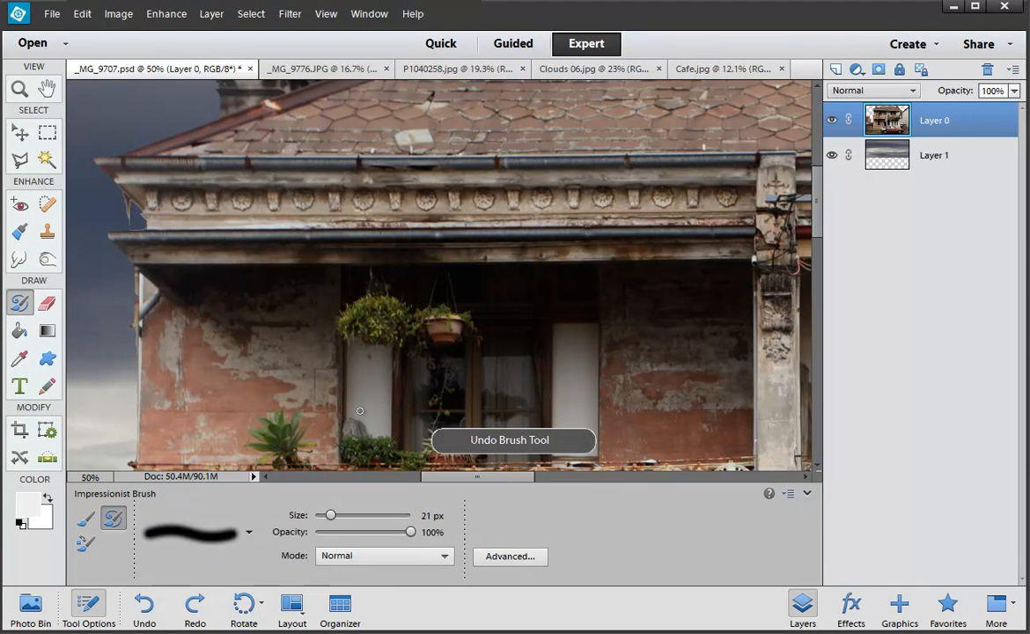
click(251, 14)
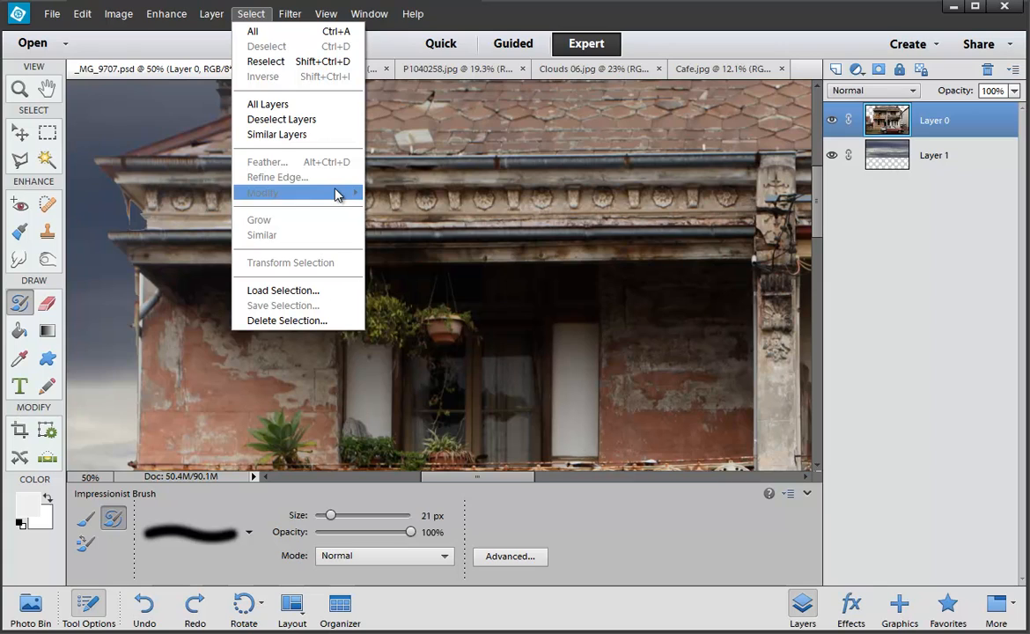
click(220, 58)
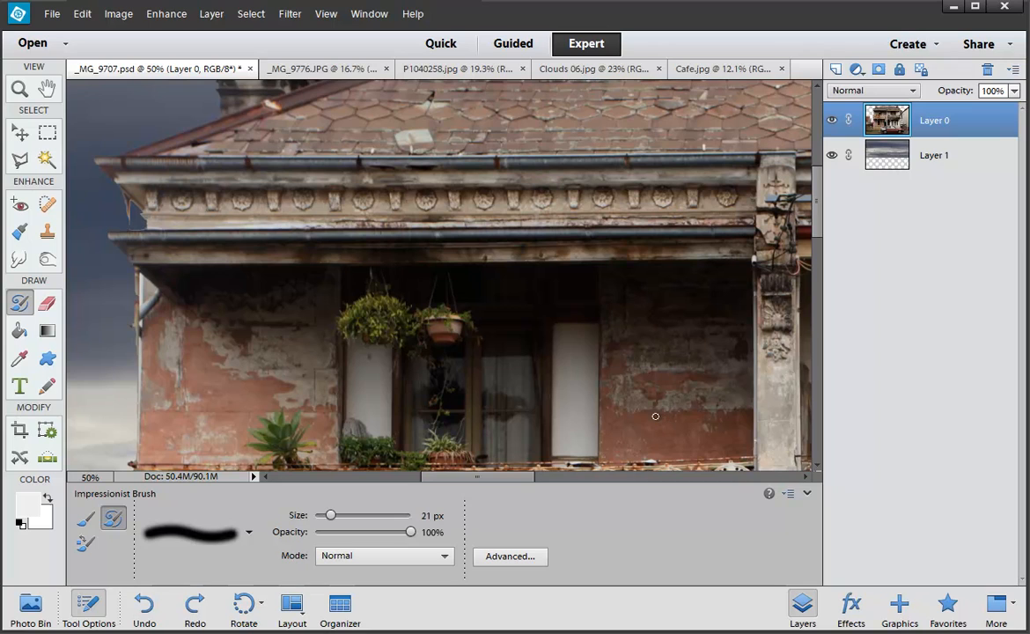
Brighten the cloud layer, Layer 1, with Levels, setting the white input to 225 and the midtone to 1.05
key(ctrl+0)
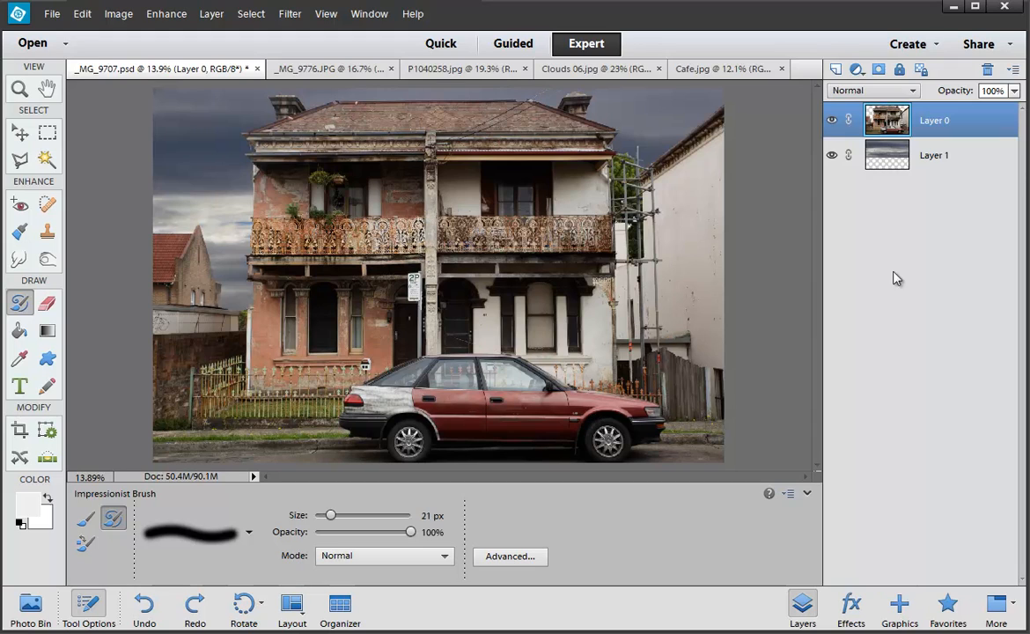
click(905, 156)
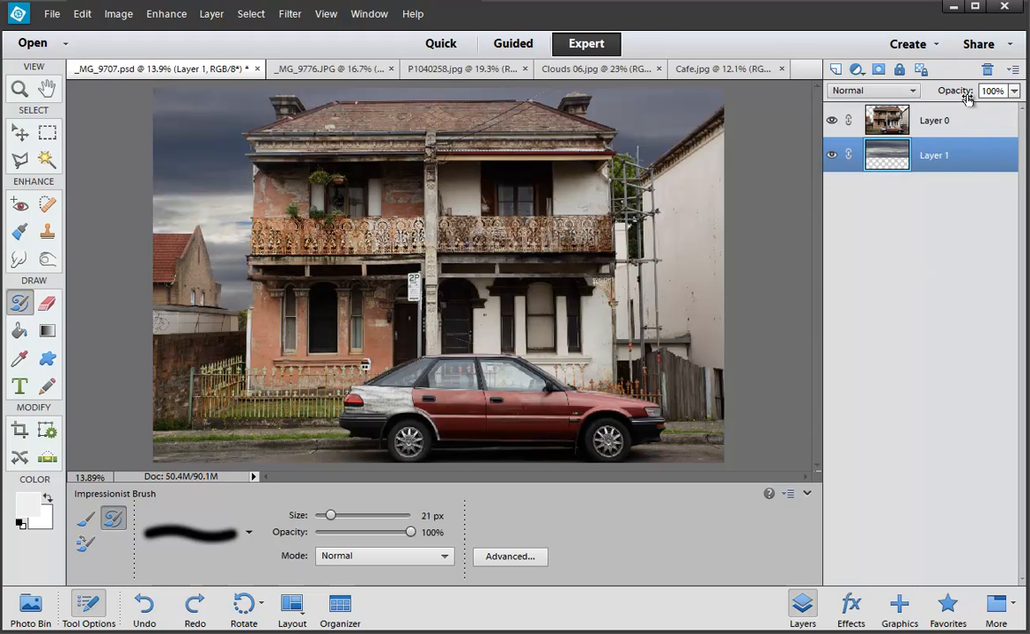
click(971, 123)
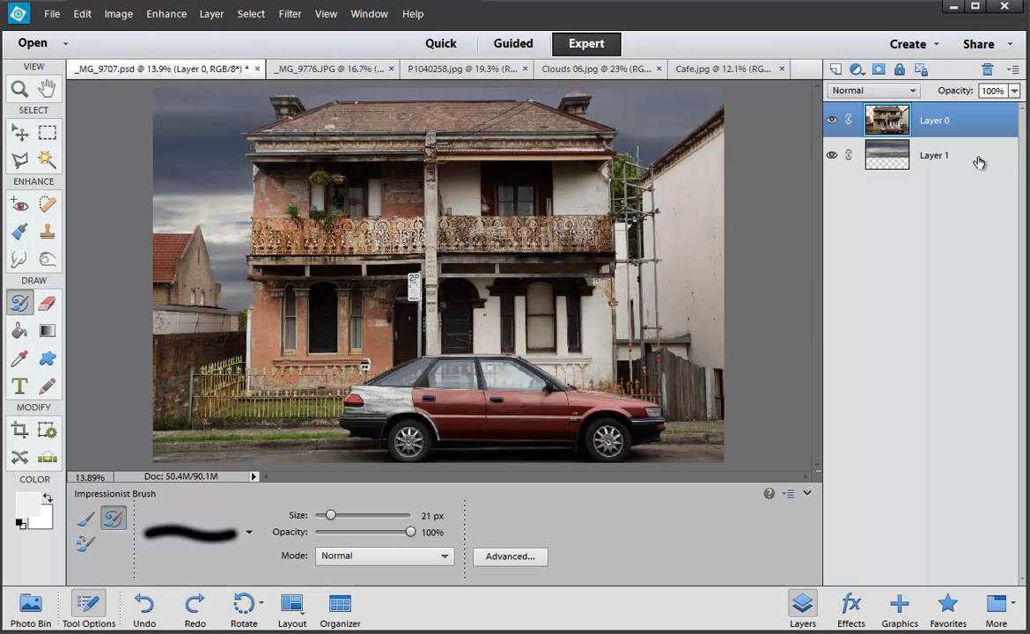
click(980, 162)
click(977, 121)
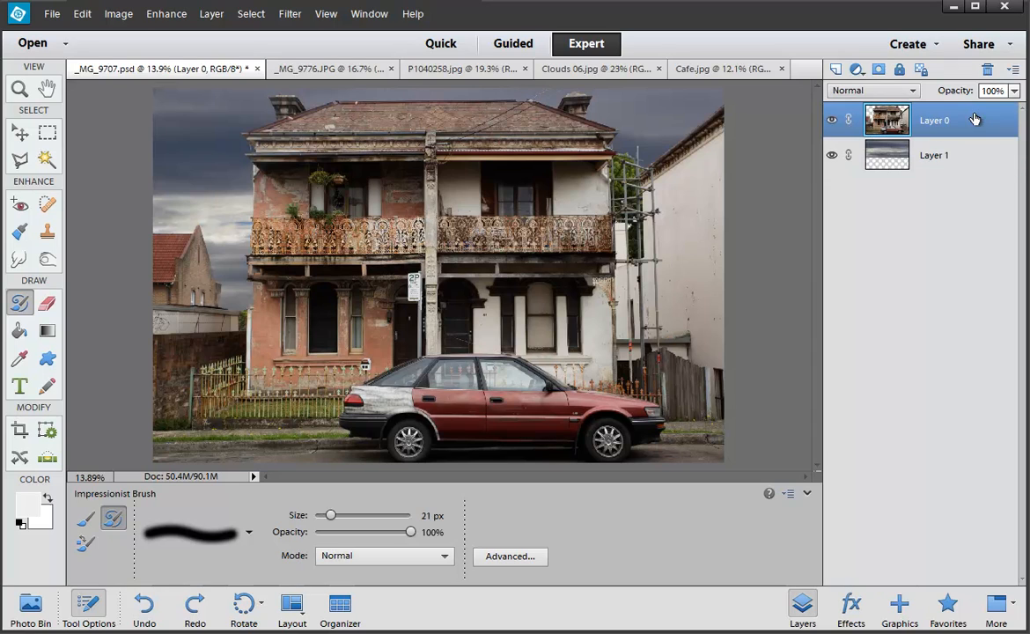
click(974, 163)
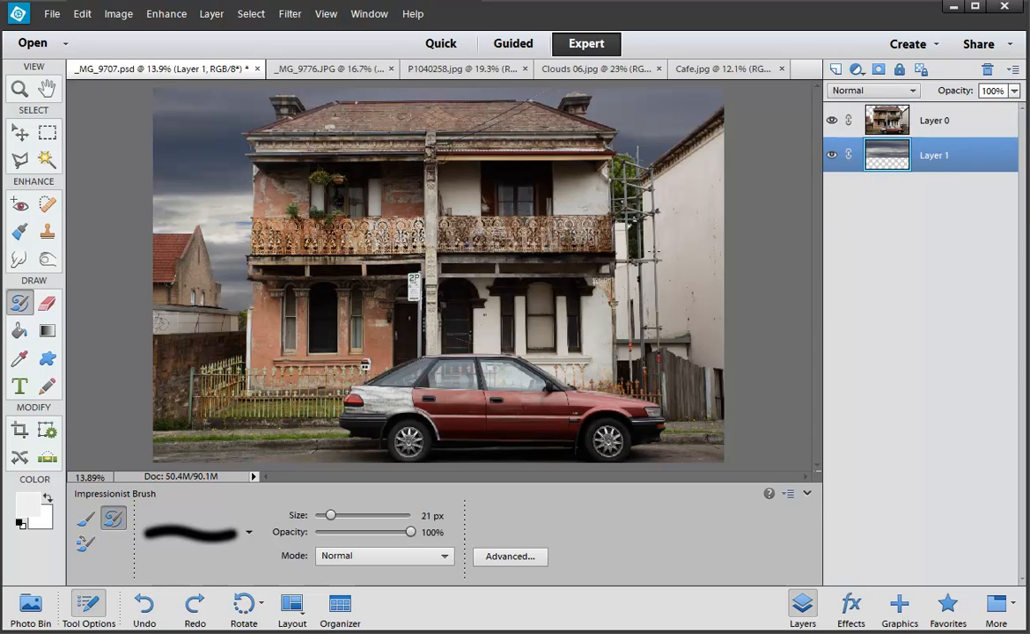
key(ctrl+l)
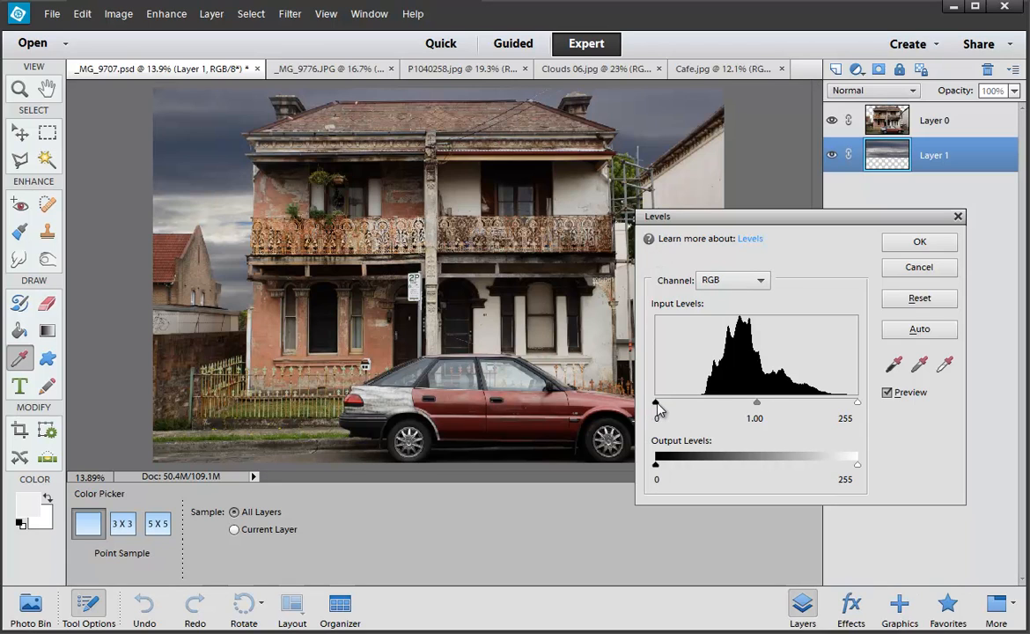
mouse_move(658, 409)
mouse_down()
mouse_move(682, 407)
mouse_move(656, 405)
mouse_up()
drag(858, 403, 835, 407)
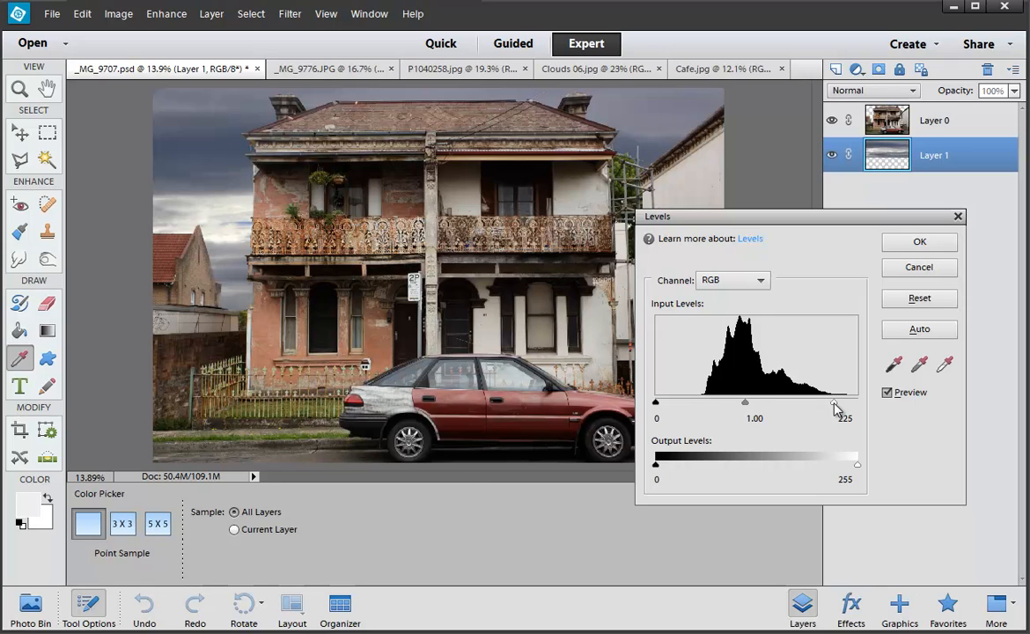
mouse_move(745, 405)
mouse_down()
mouse_move(736, 405)
mouse_move(744, 409)
mouse_up()
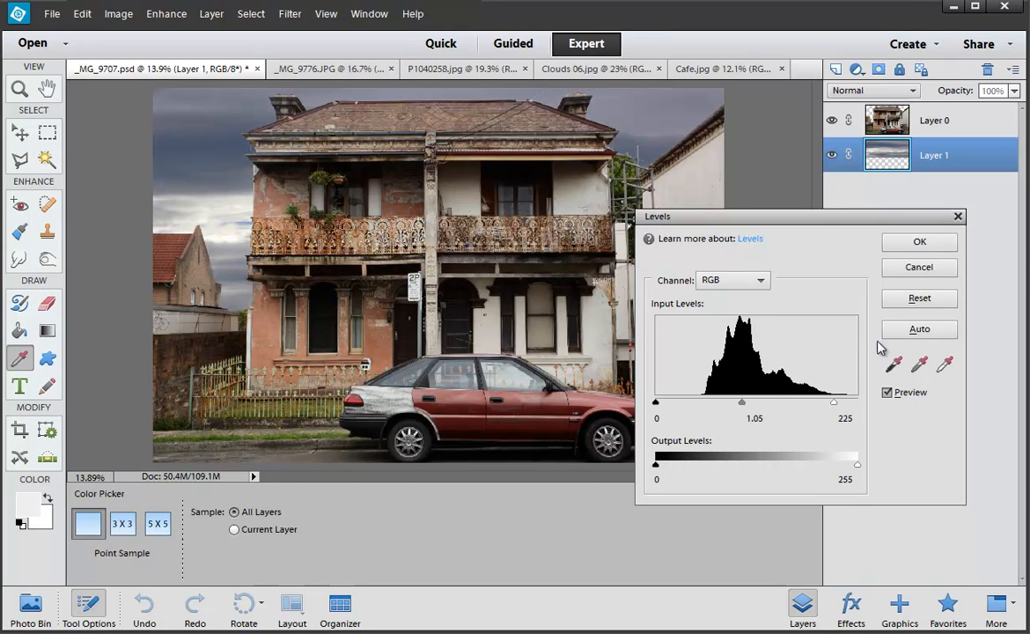
click(919, 241)
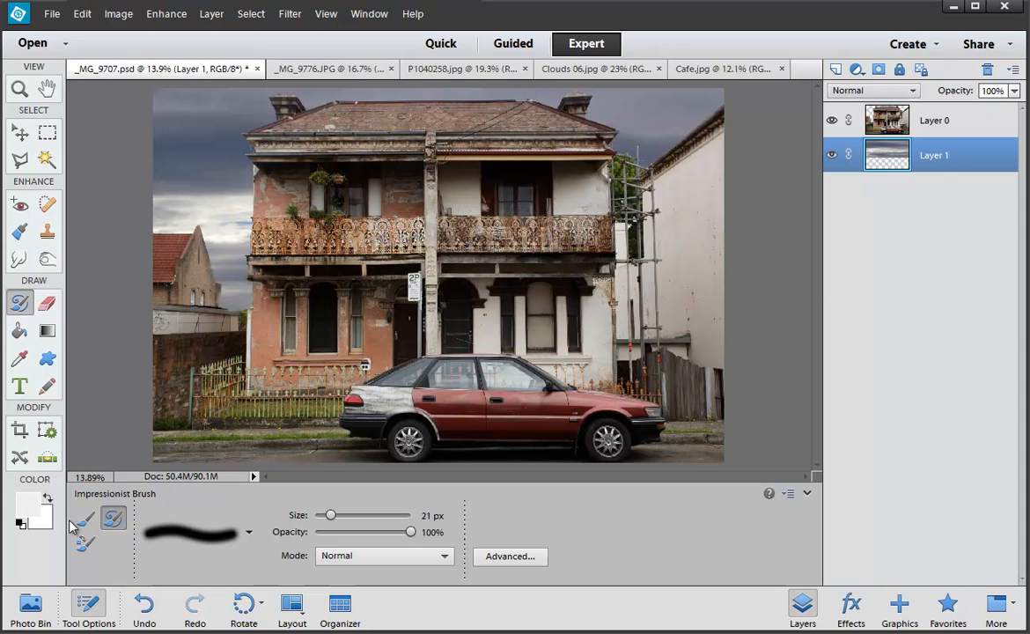
Hide the tool options and the layer list to review the whole composite
click(88, 607)
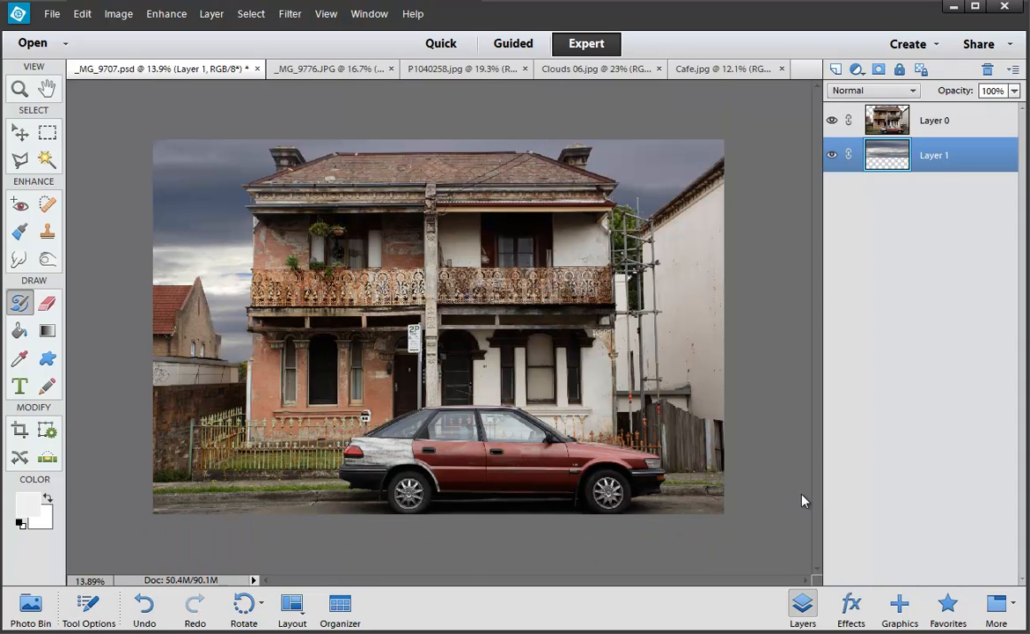
click(801, 607)
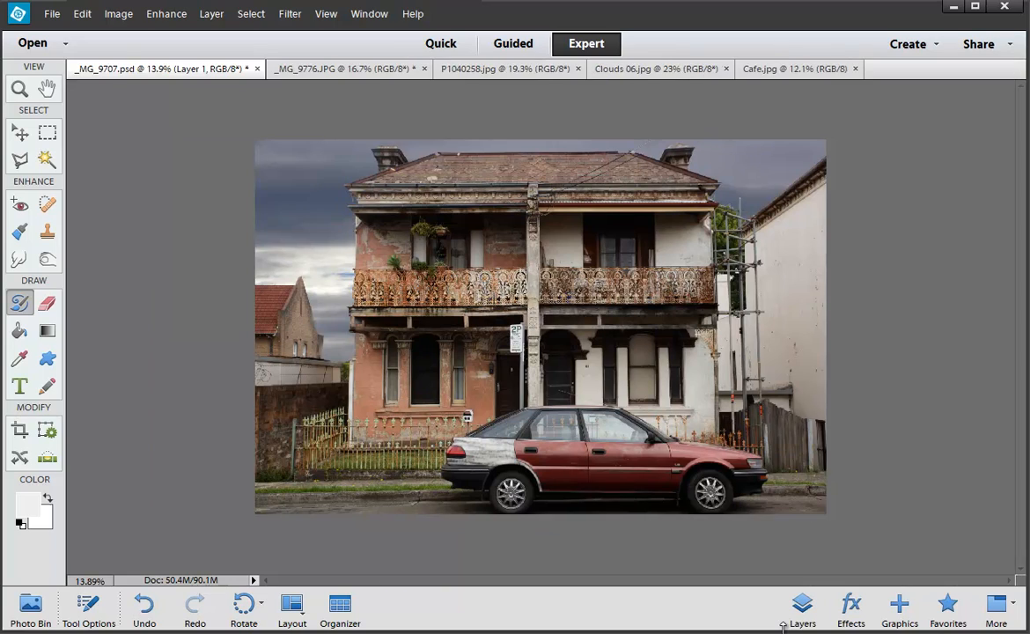